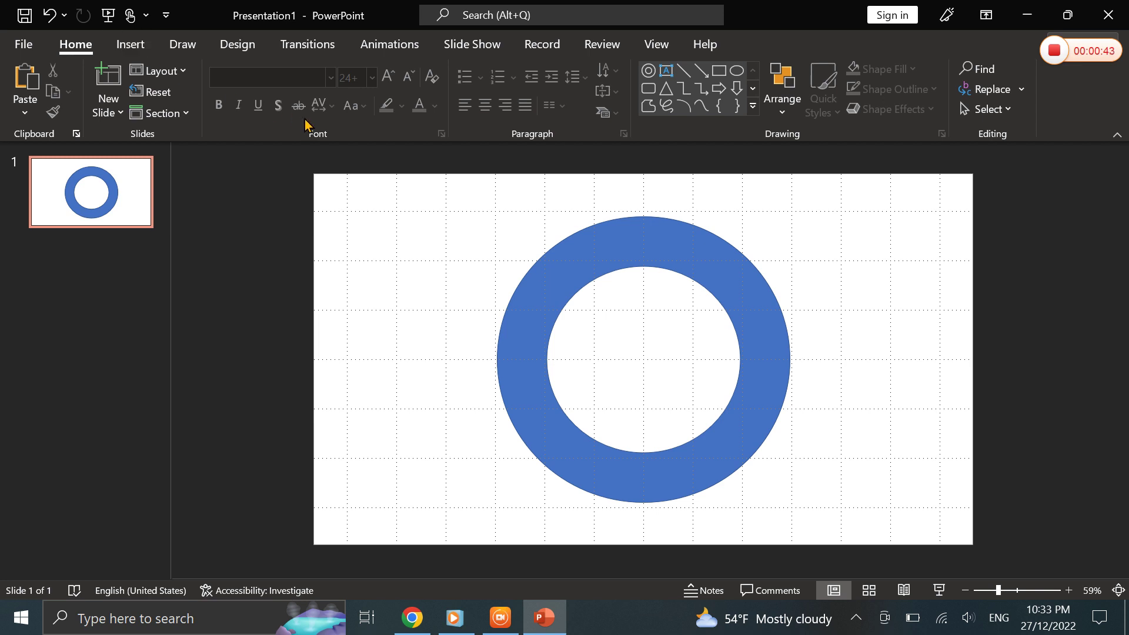
Fill the ring with the dark brown wood texture and set its outline weight to 3 pt
{"action": "left_click", "coordinate": [556, 271]}
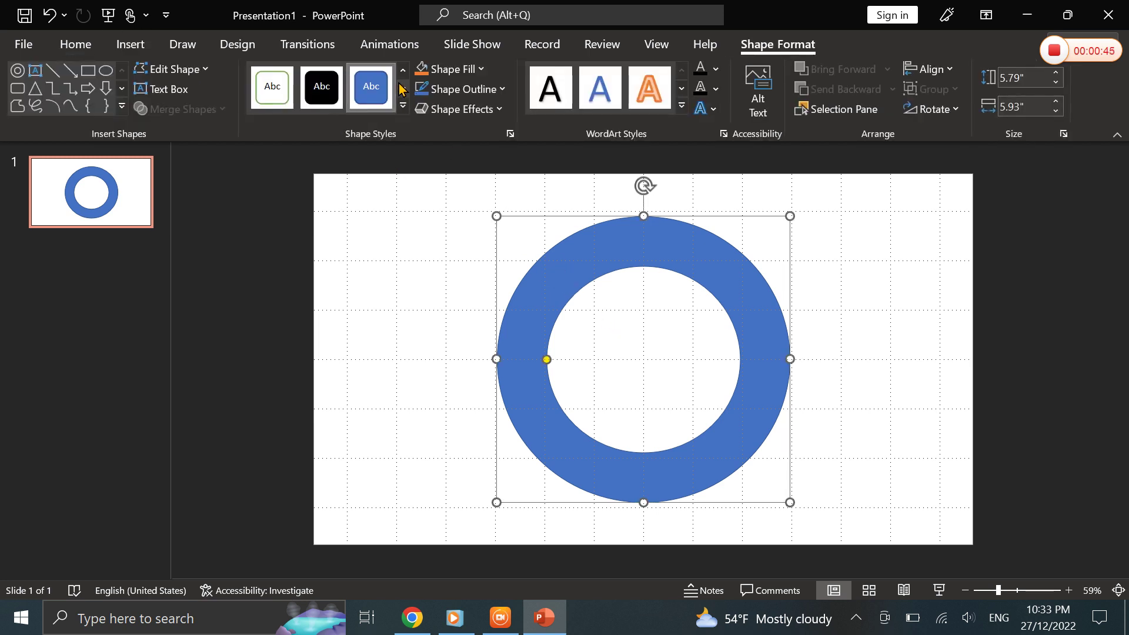
{"action": "left_click", "coordinate": [443, 70]}
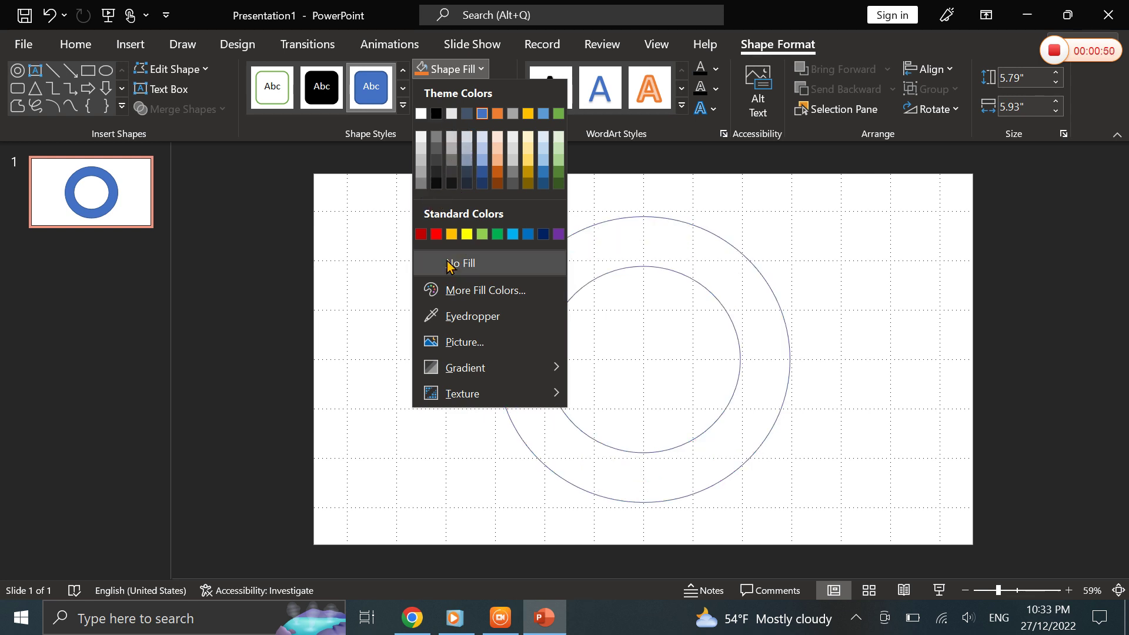
{"action": "mouse_move", "coordinate": [481, 394]}
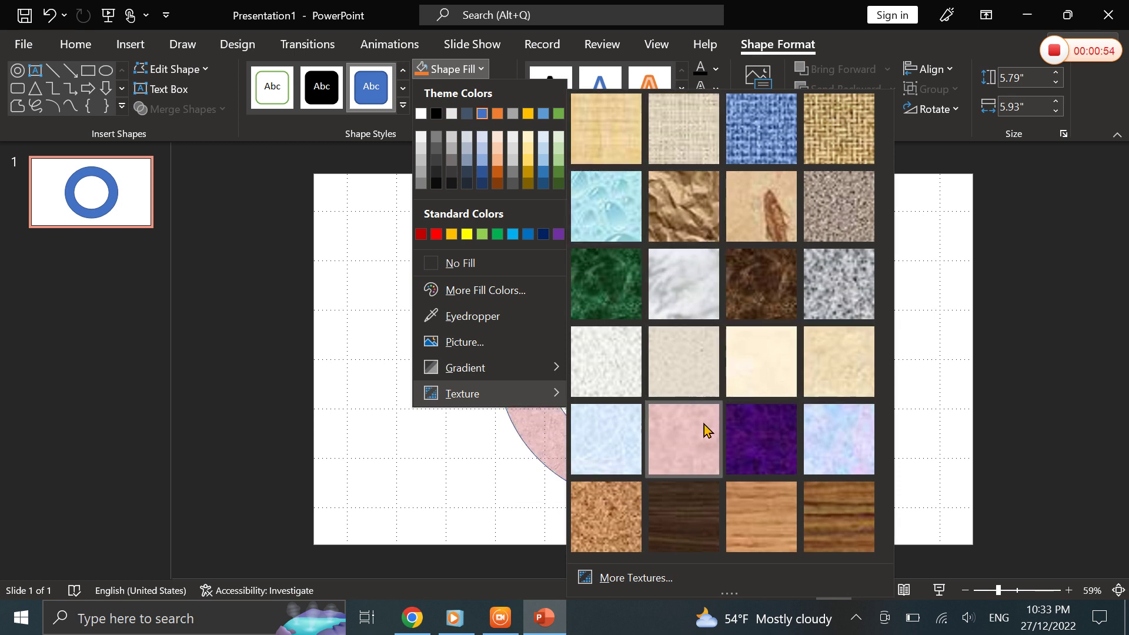
{"action": "left_click", "coordinate": [692, 519]}
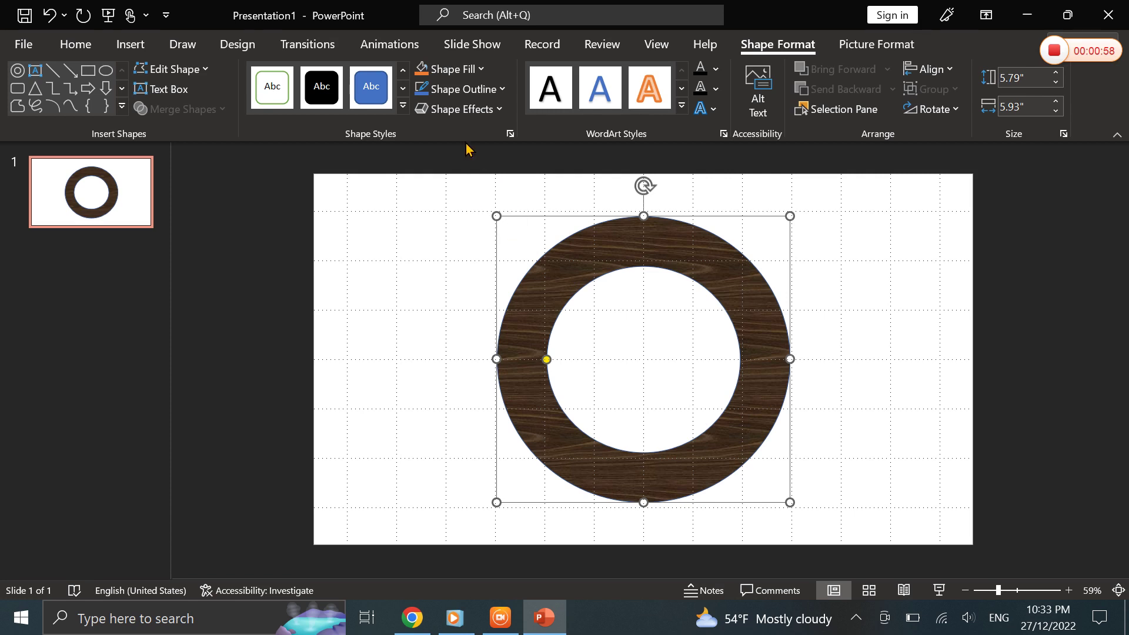
{"action": "left_click", "coordinate": [501, 91]}
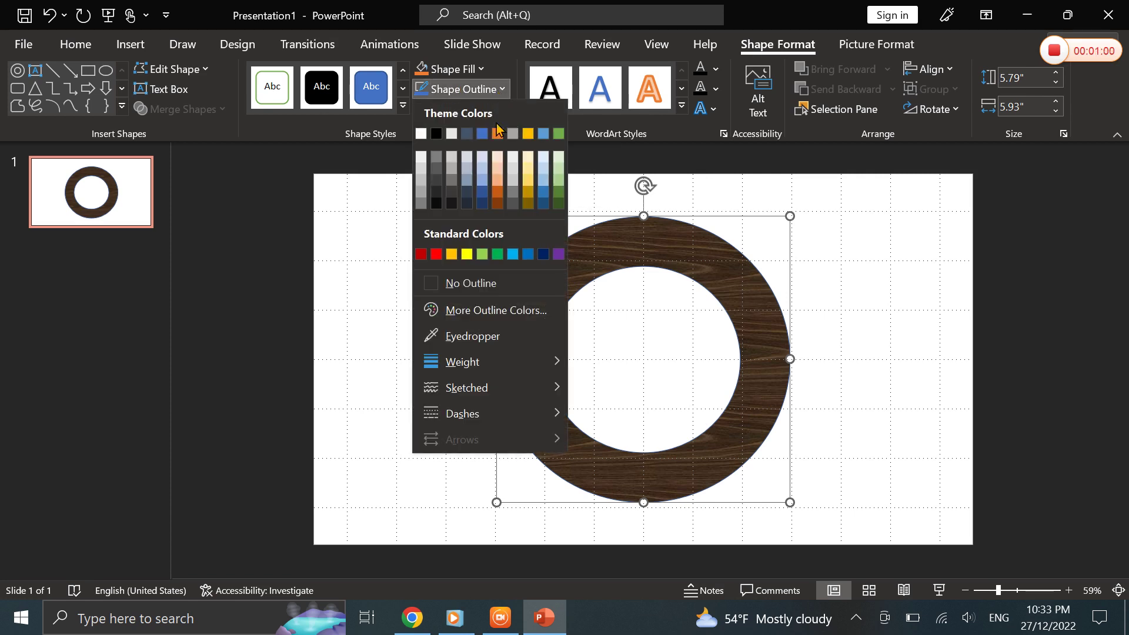
{"action": "mouse_move", "coordinate": [492, 361]}
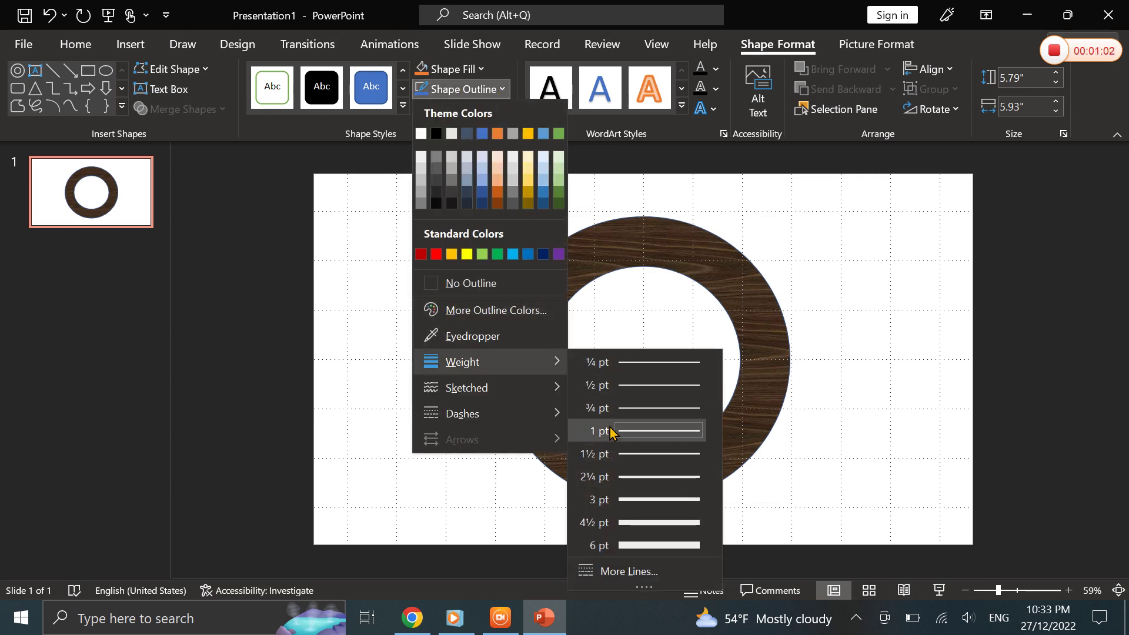
{"action": "left_click", "coordinate": [645, 499]}
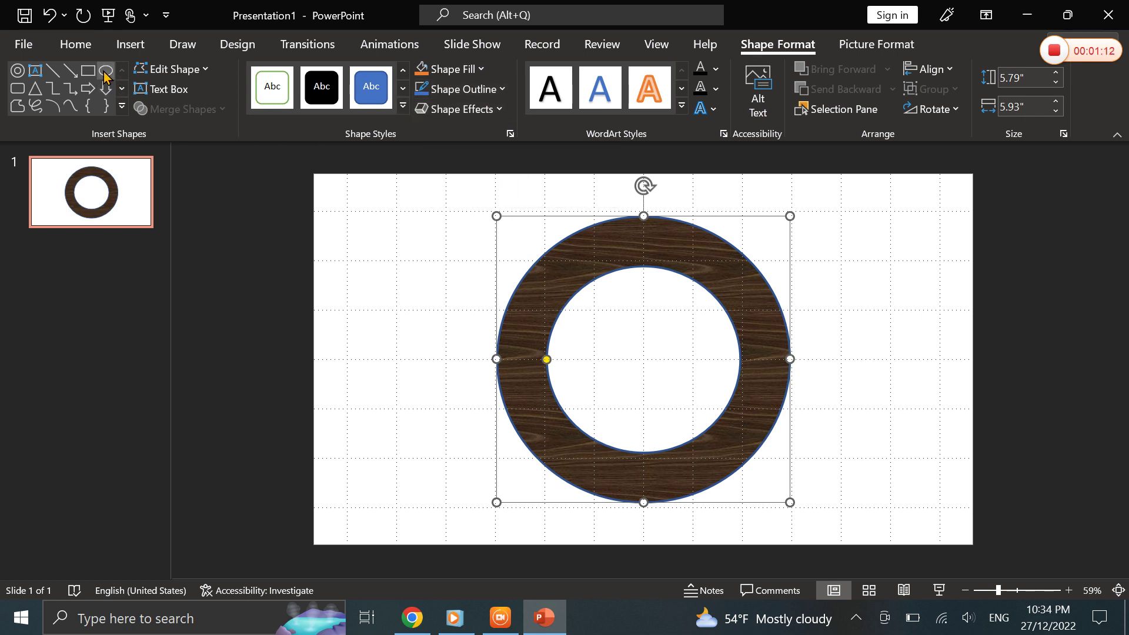
Draw a sun shape about 2.87" high and 2.6" wide inside the ring's white opening
{"action": "left_click", "coordinate": [134, 53]}
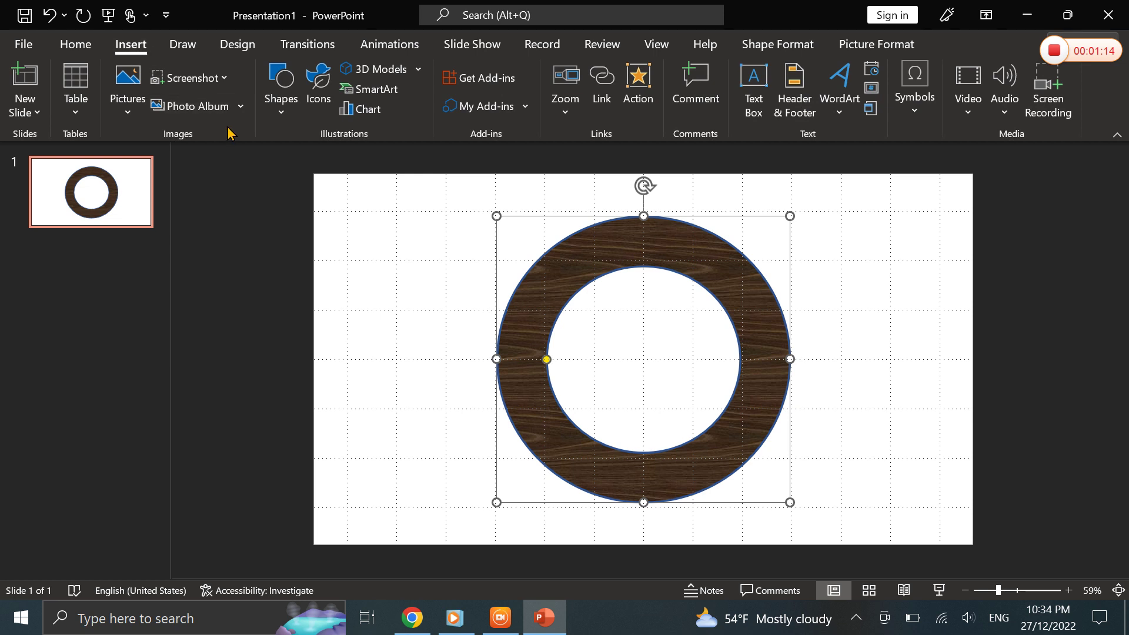
{"action": "left_click", "coordinate": [281, 106]}
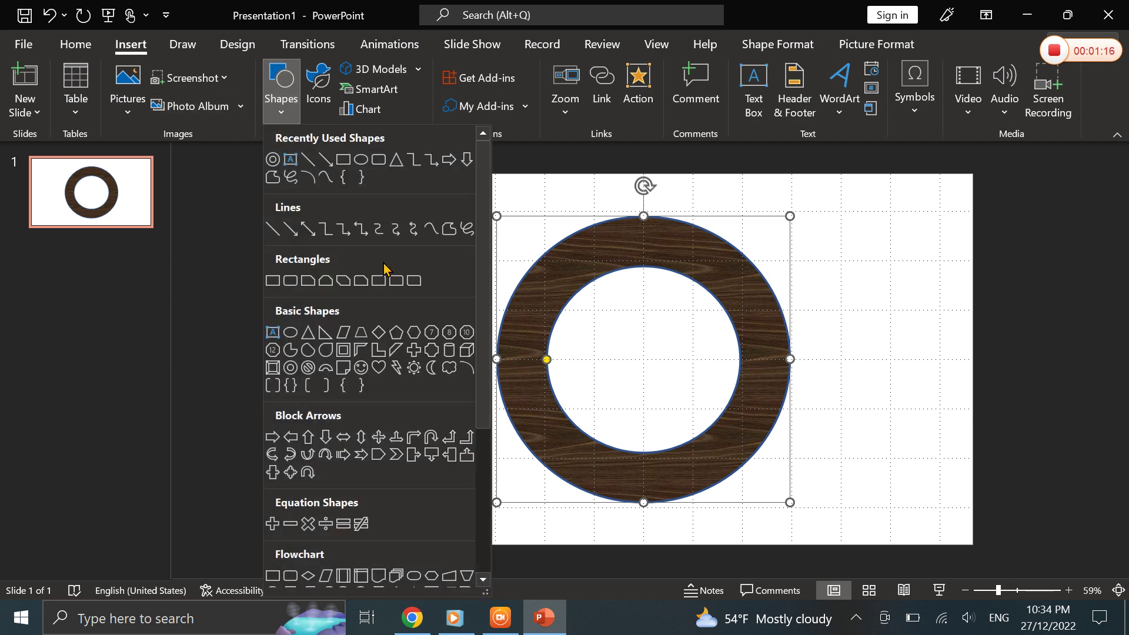
{"action": "left_click", "coordinate": [398, 369]}
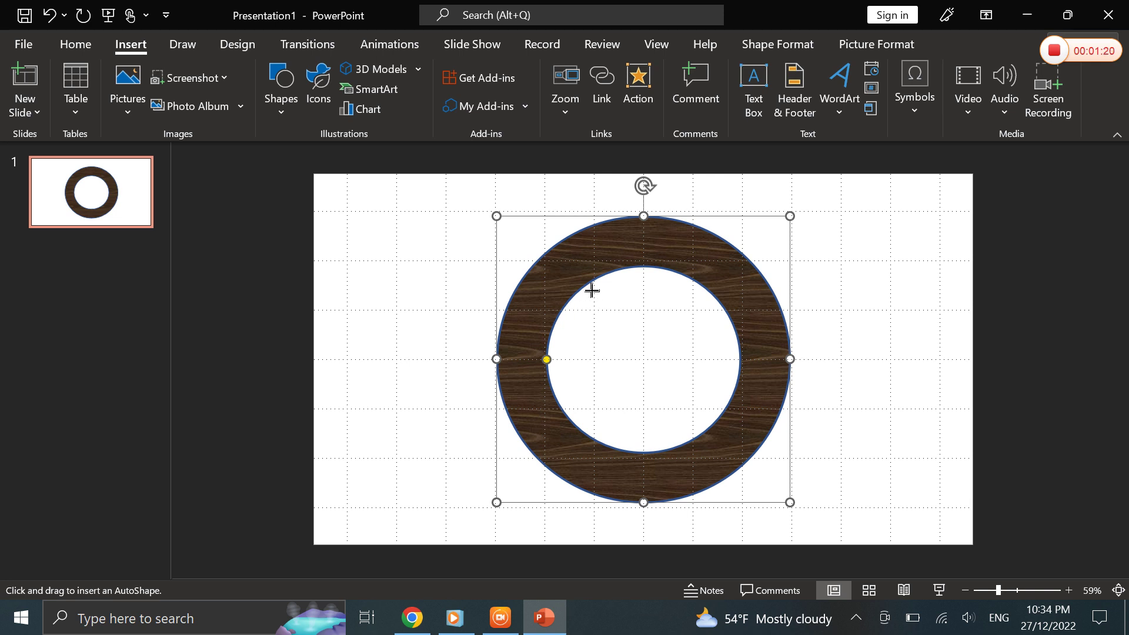
{"action": "mouse_move", "coordinate": [591, 291]}
{"action": "left_mouse_down"}
{"action": "mouse_move", "coordinate": [680, 368]}
{"action": "mouse_move", "coordinate": [720, 432]}
{"action": "left_mouse_up"}
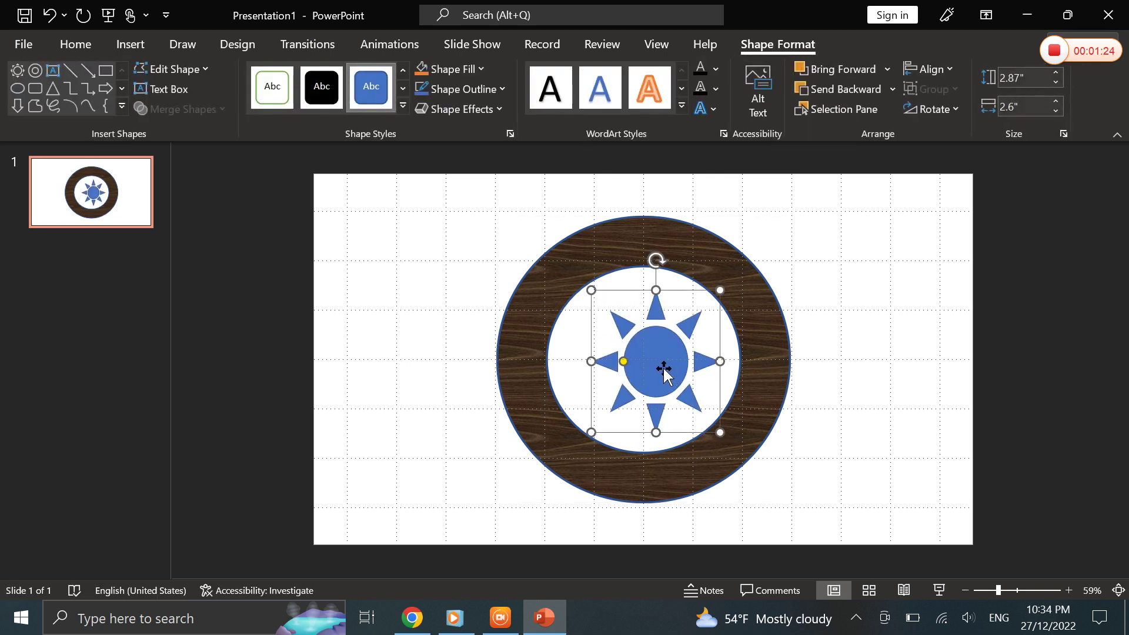
Resize the sun to about 2.83" high and 2.74" wide and centre it inside the ring
{"action": "mouse_move", "coordinate": [663, 370]}
{"action": "left_mouse_down"}
{"action": "mouse_move", "coordinate": [645, 360]}
{"action": "mouse_move", "coordinate": [654, 369]}
{"action": "left_mouse_up"}
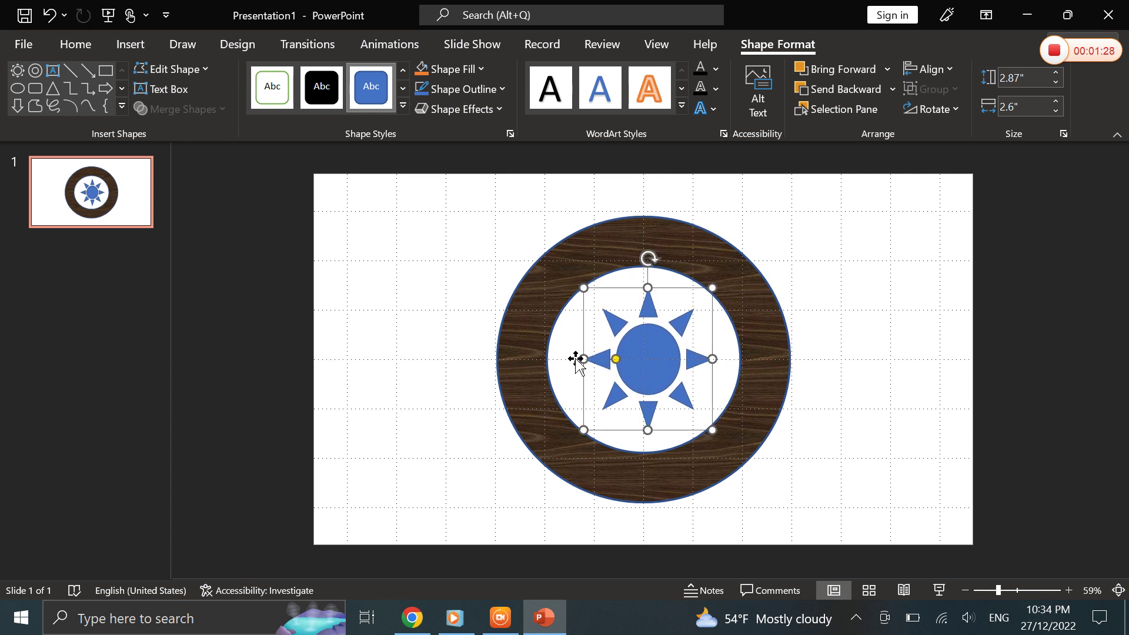
{"action": "left_click_drag", "start_coordinate": [581, 358], "coordinate": [573, 358]}
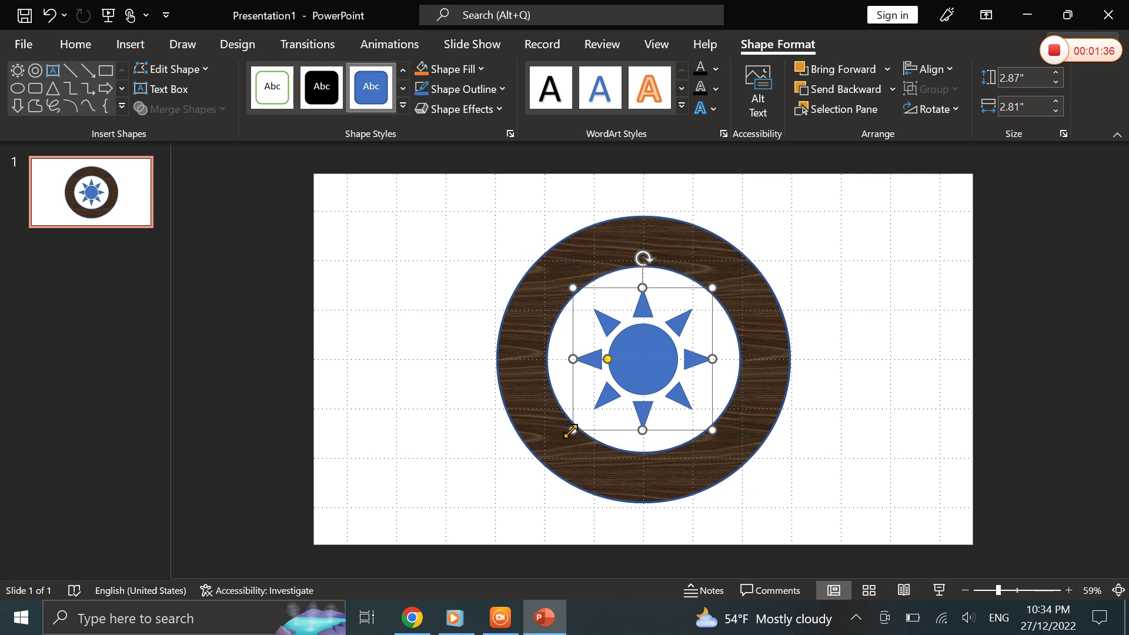
{"action": "left_click_drag", "start_coordinate": [570, 431], "coordinate": [577, 428]}
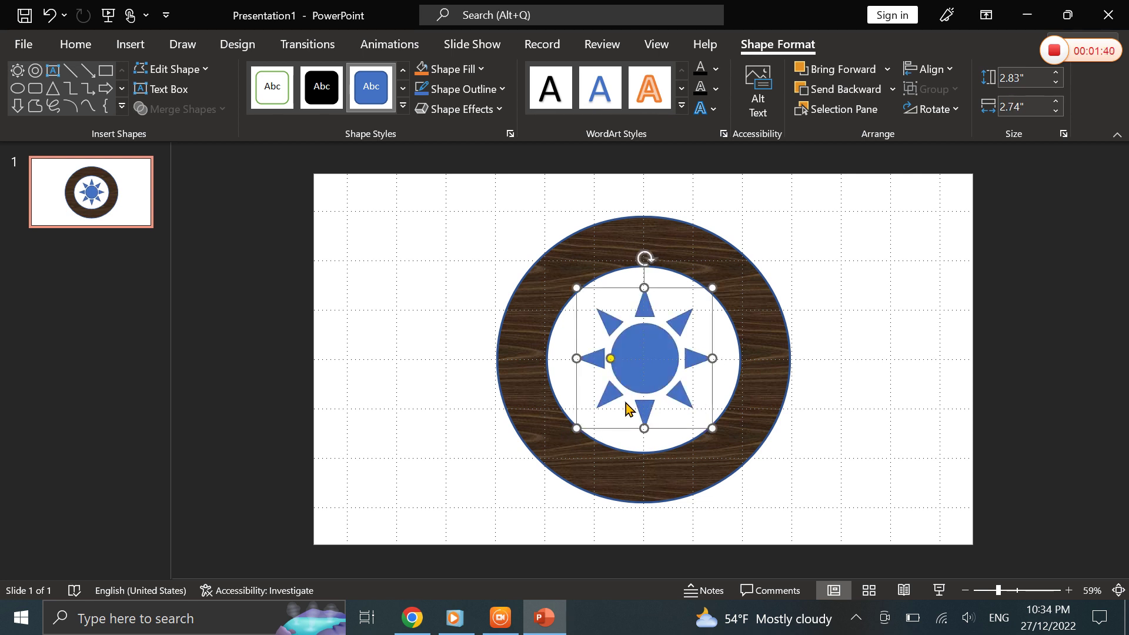
{"action": "left_click_drag", "start_coordinate": [641, 357], "coordinate": [643, 360]}
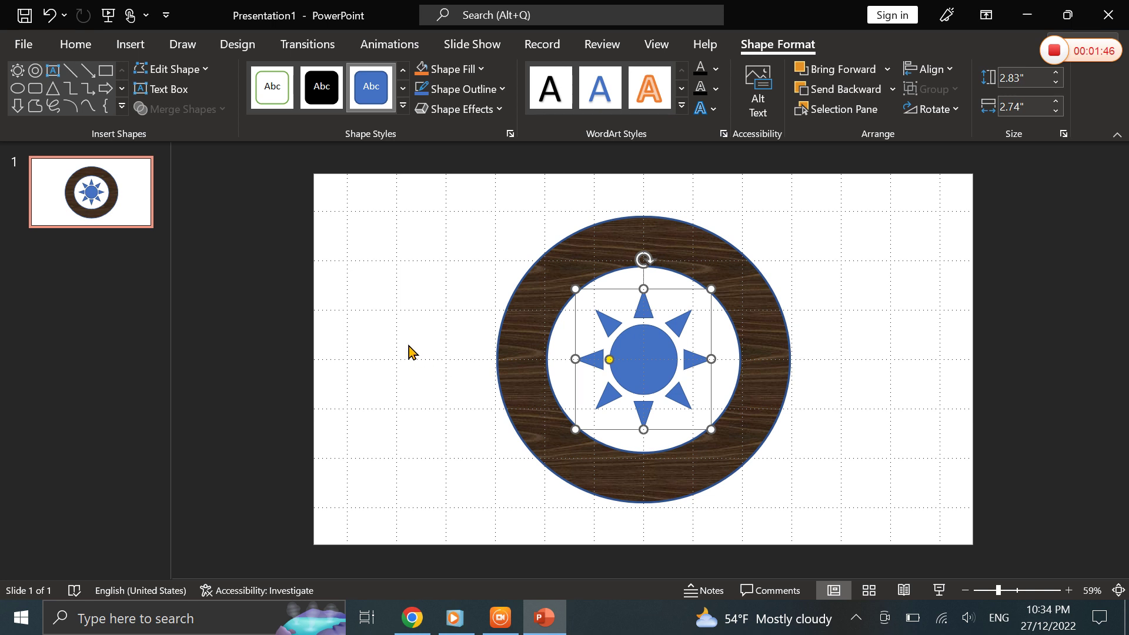
Fill the sun with the same dark brown wood texture and set its outline weight to 3 pt
{"action": "left_click", "coordinate": [470, 71]}
{"action": "mouse_move", "coordinate": [462, 396]}
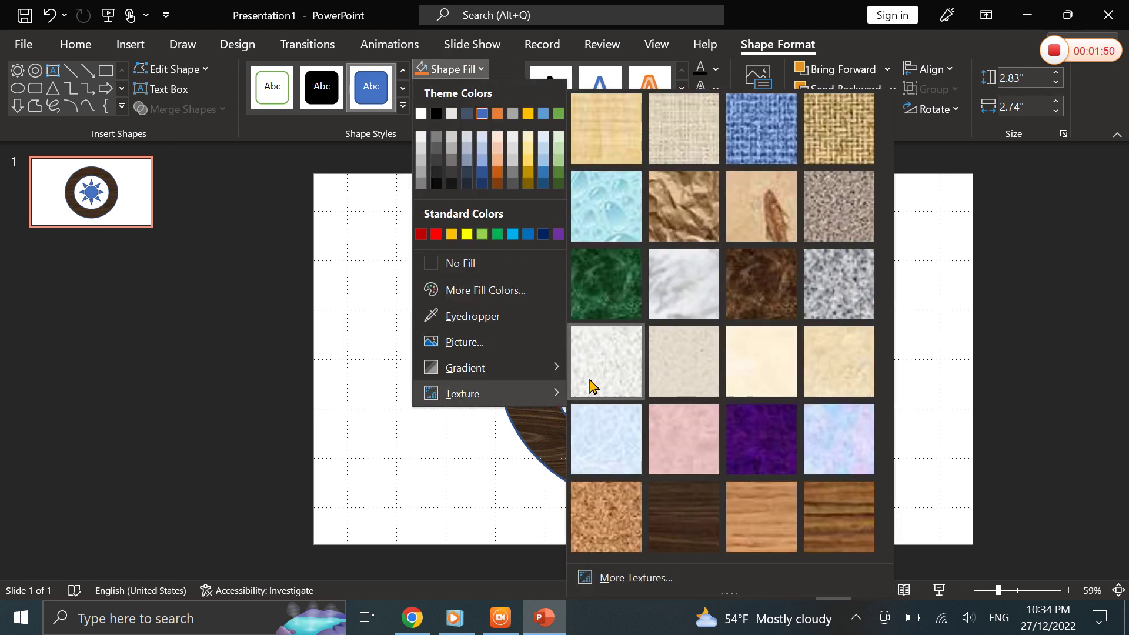
{"action": "left_click", "coordinate": [666, 502]}
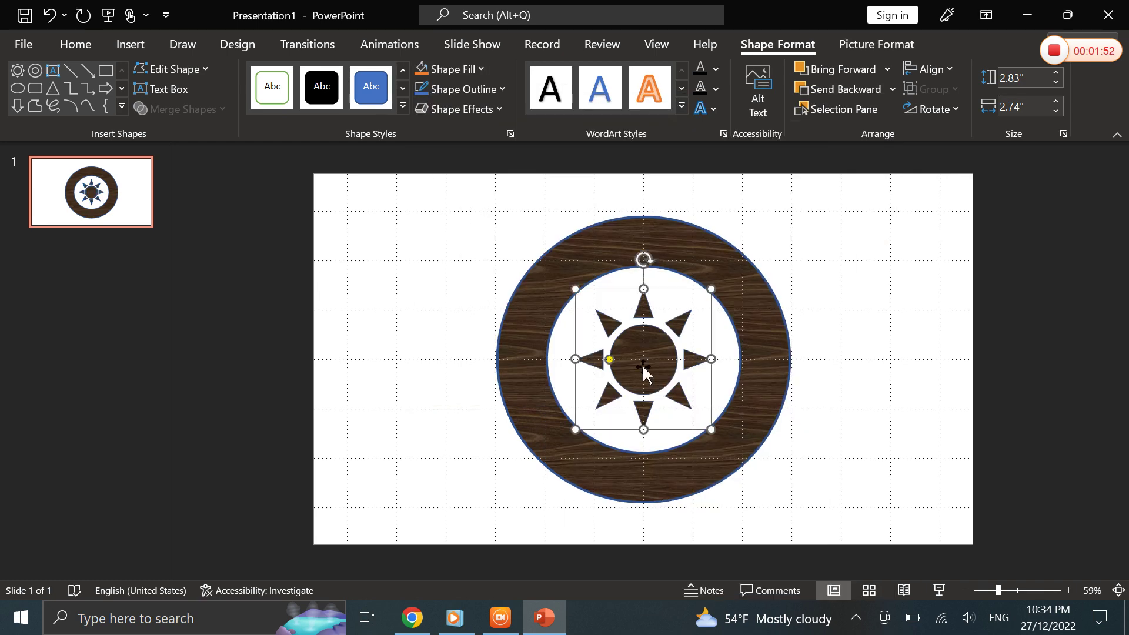
{"action": "left_click", "coordinate": [502, 90]}
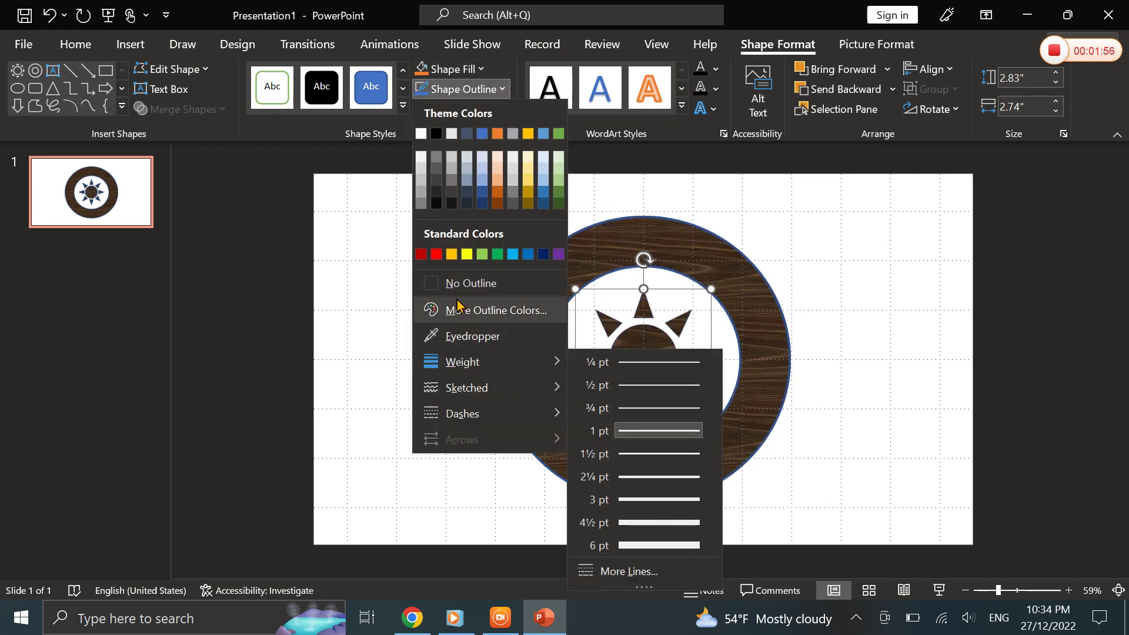
{"action": "mouse_move", "coordinate": [462, 359]}
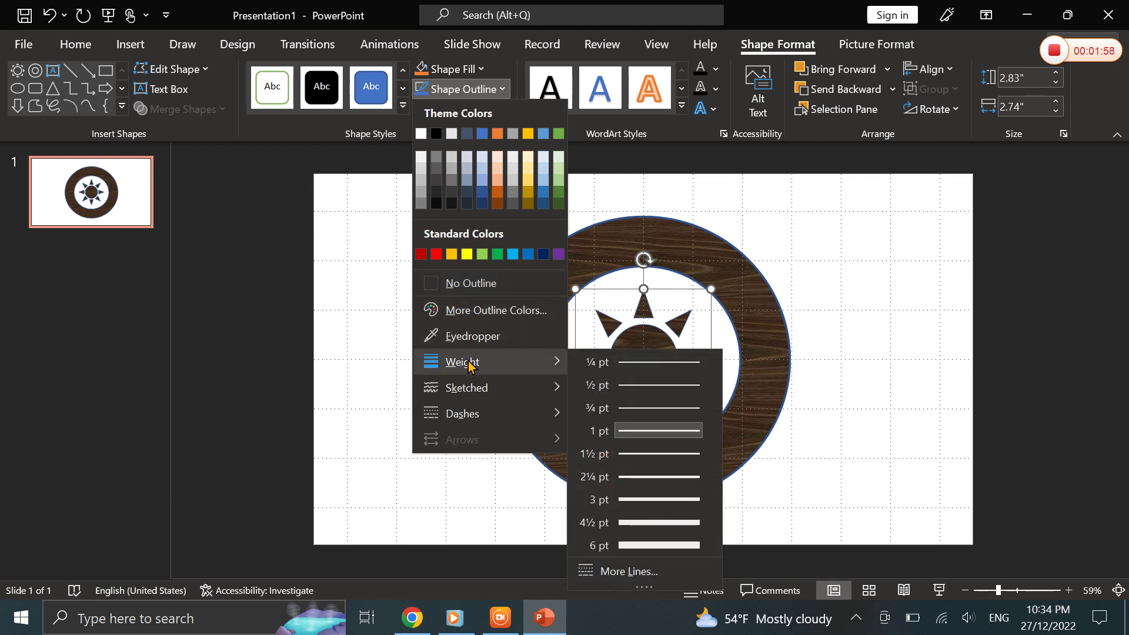
{"action": "left_click", "coordinate": [634, 498]}
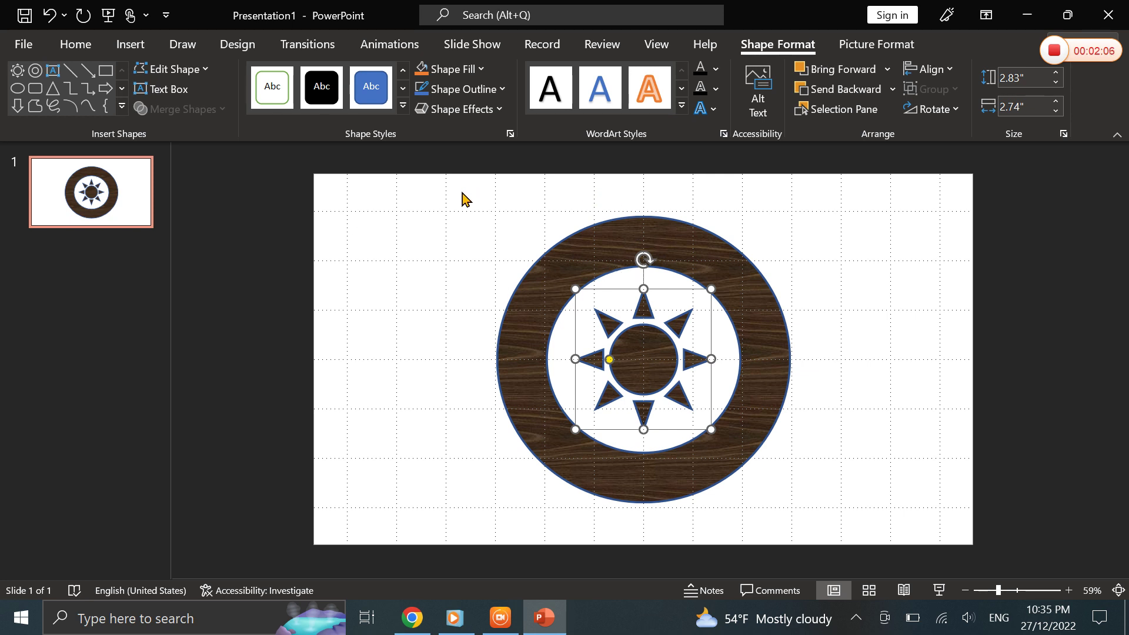
Insert WordArt reading "MKTIMES2" in the white-filled style with a blue outline
{"action": "left_click", "coordinate": [131, 47]}
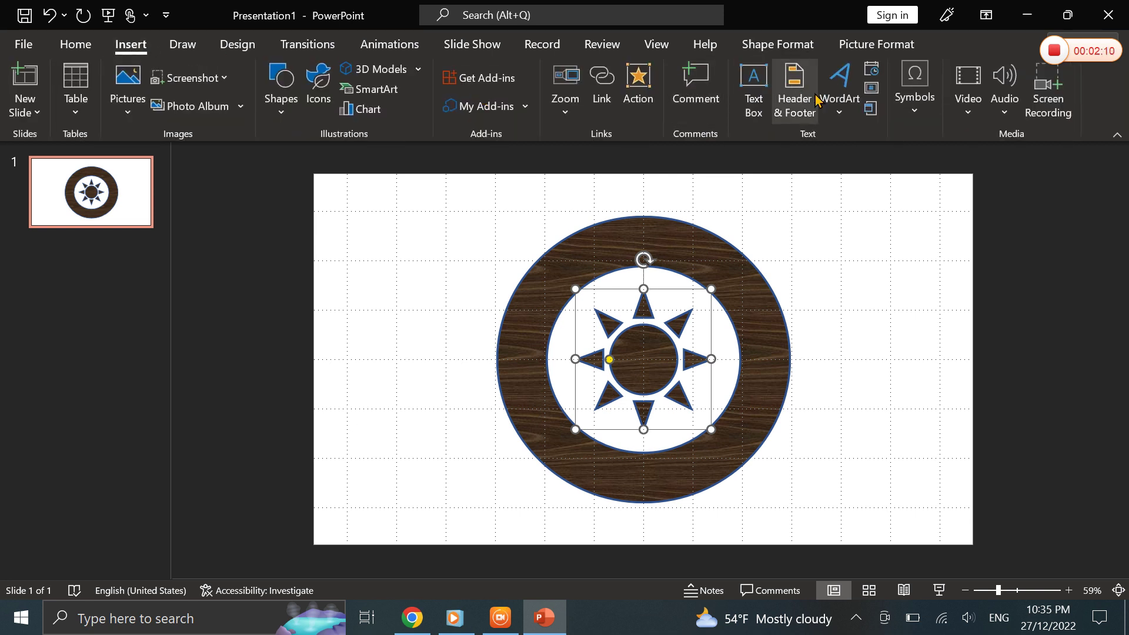
{"action": "left_click", "coordinate": [854, 112]}
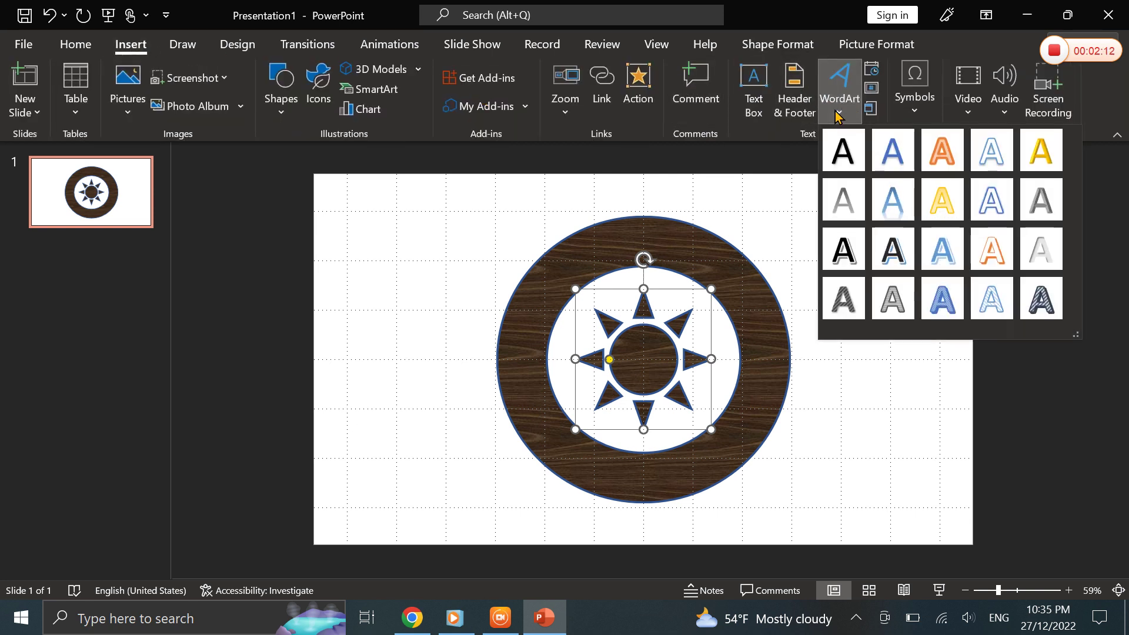
{"action": "left_click", "coordinate": [993, 205]}
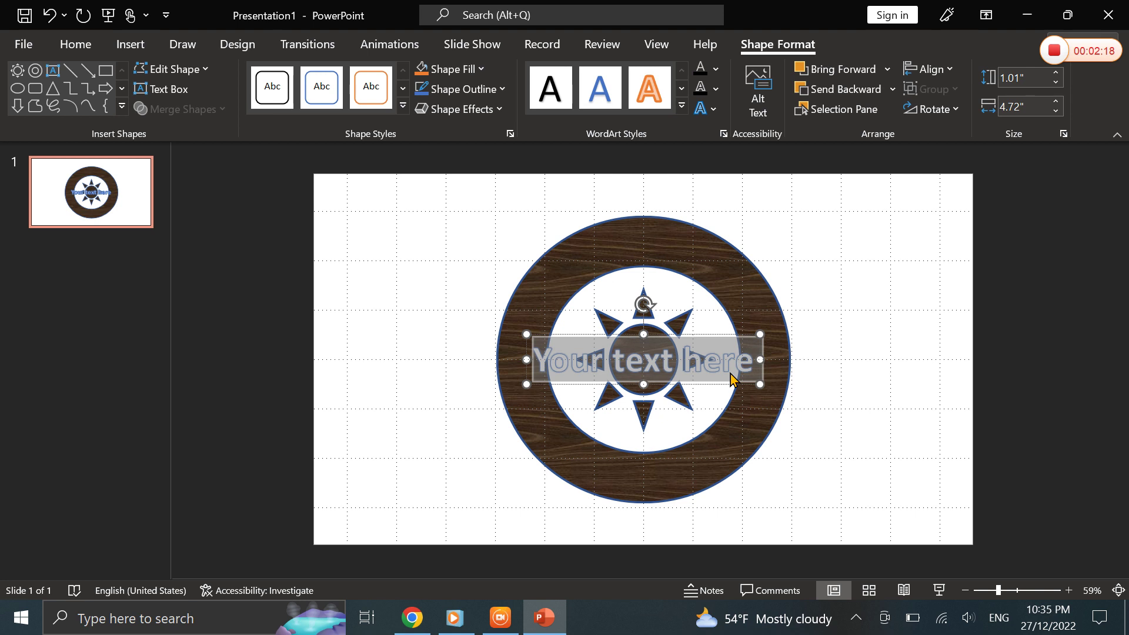
{"action": "type", "text": "MK"}
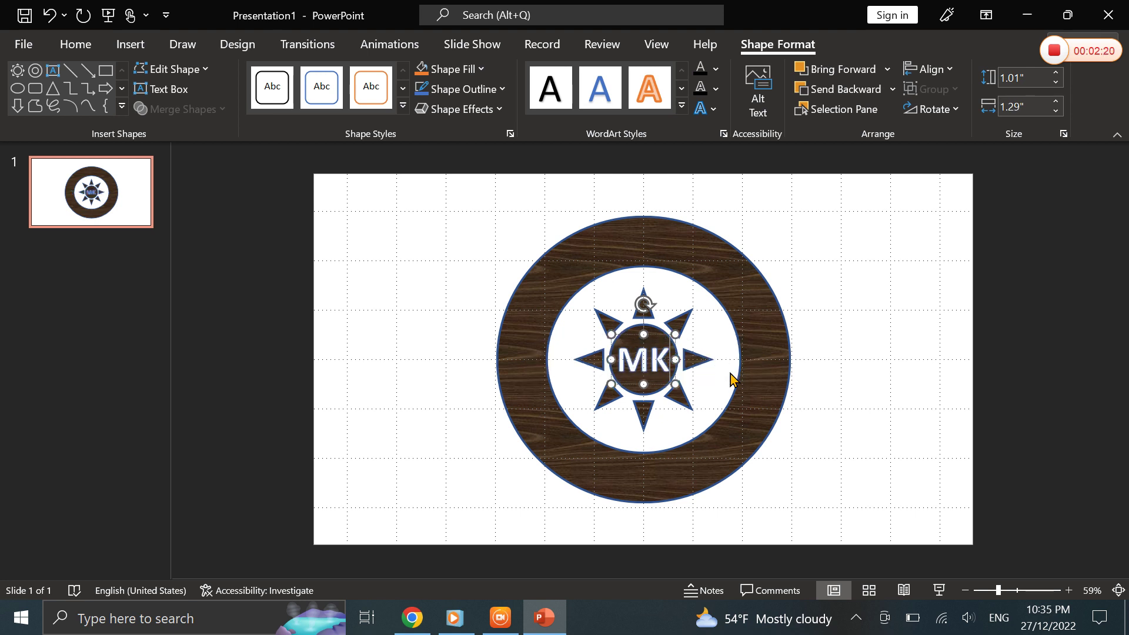
{"action": "type", "text": "TIM"}
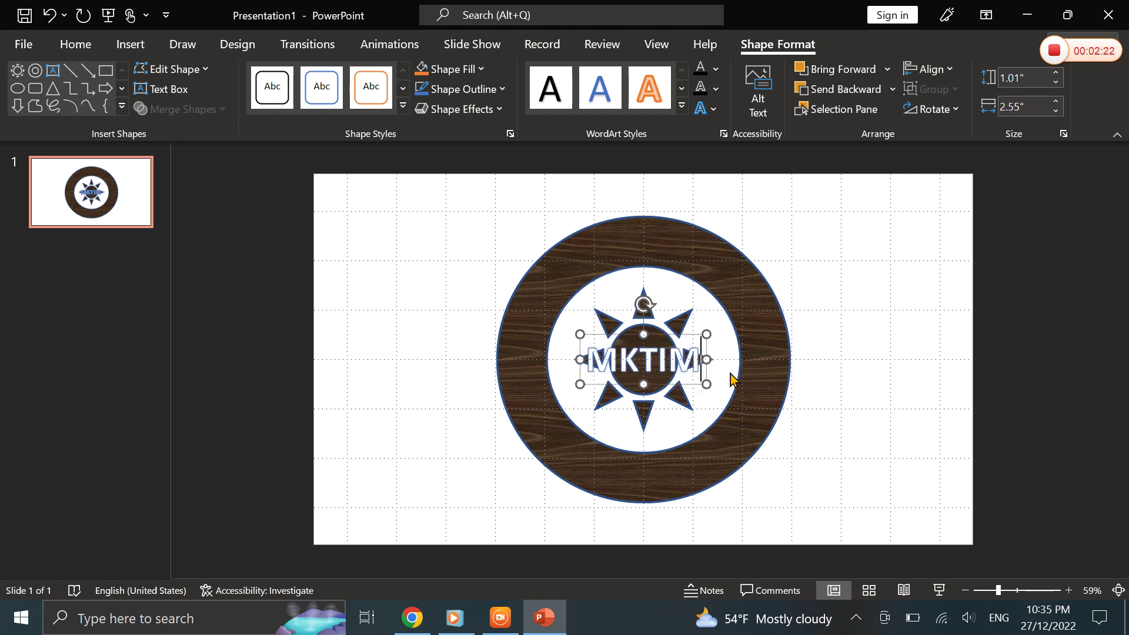
{"action": "type", "text": "ES"}
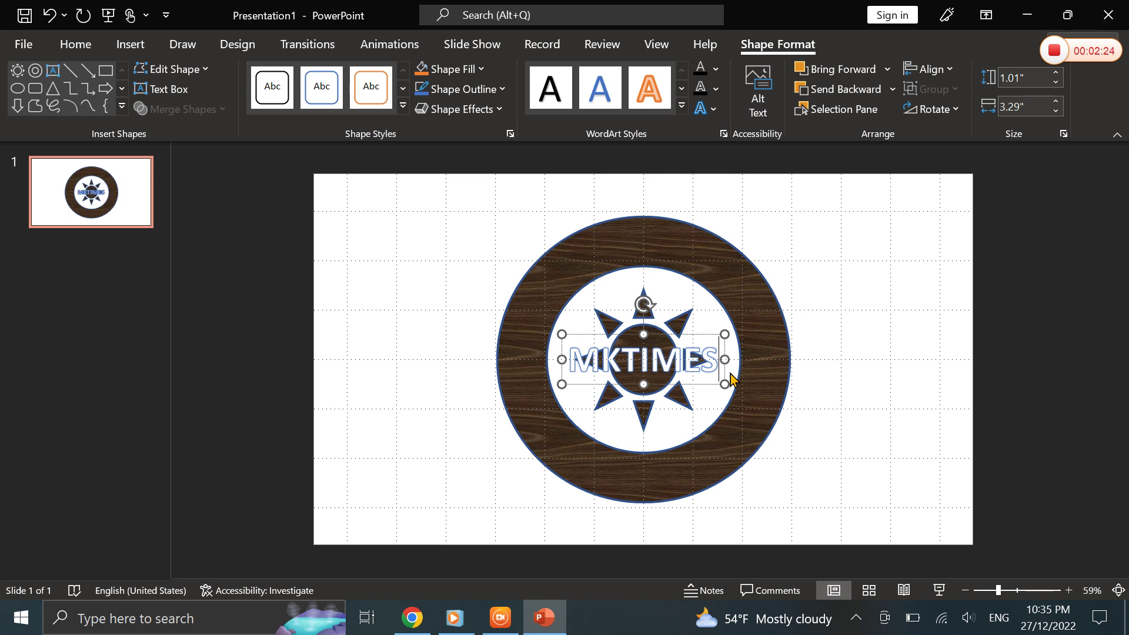
{"action": "type", "text": "2"}
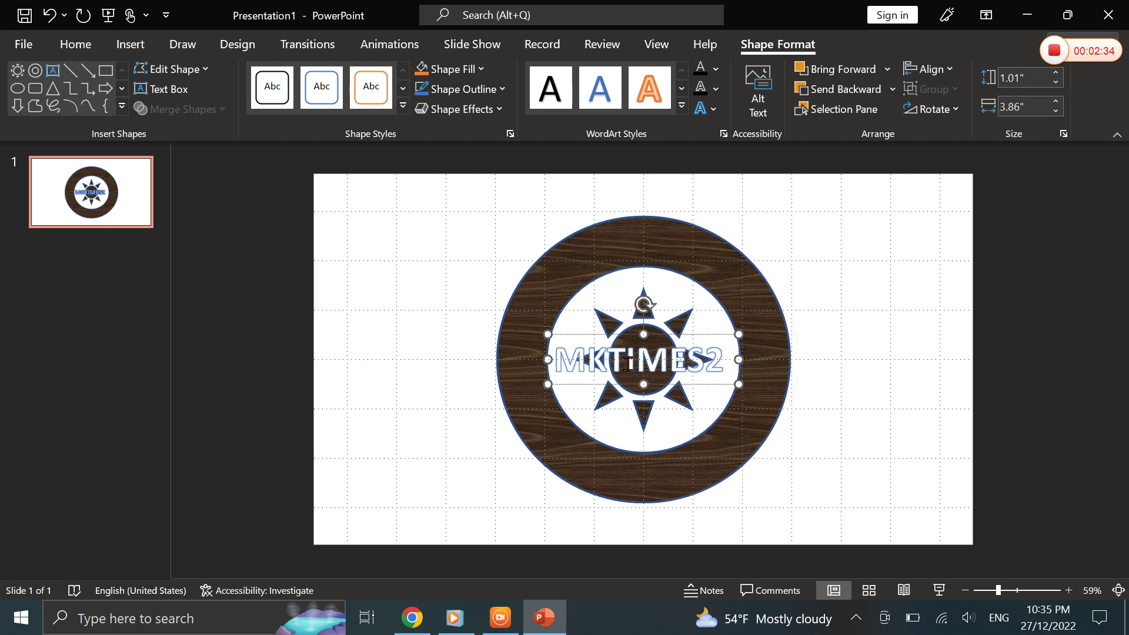
{"action": "left_click", "coordinate": [856, 180]}
Apply the upward arch Follow Path transform to the "MKTIMES2" WordArt
{"action": "left_click", "coordinate": [764, 328]}
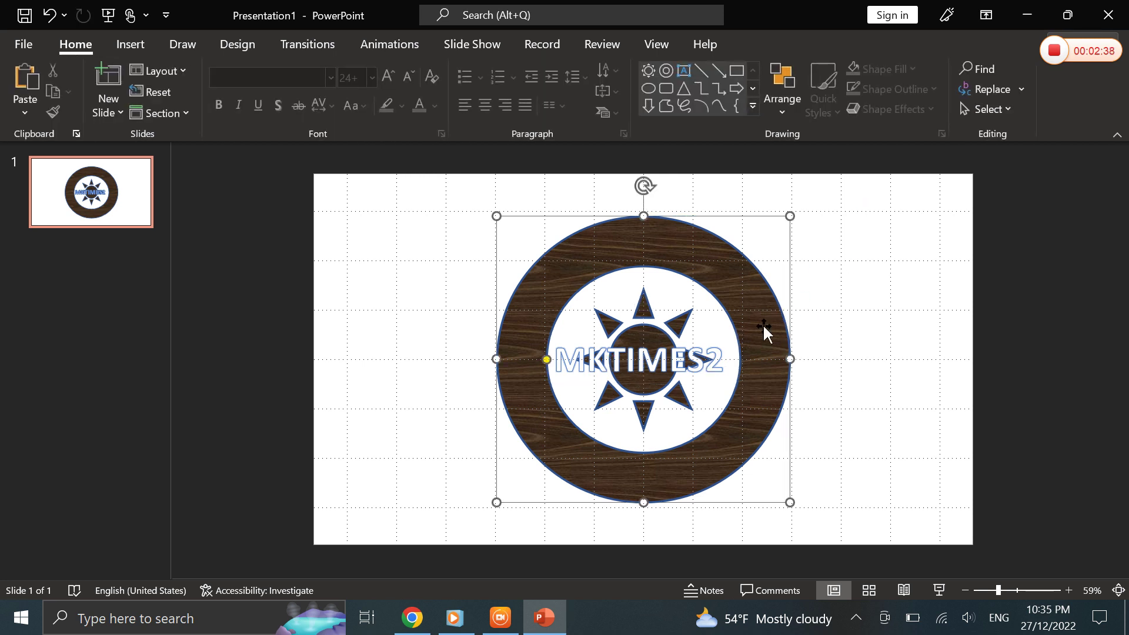
{"action": "left_click", "coordinate": [698, 364]}
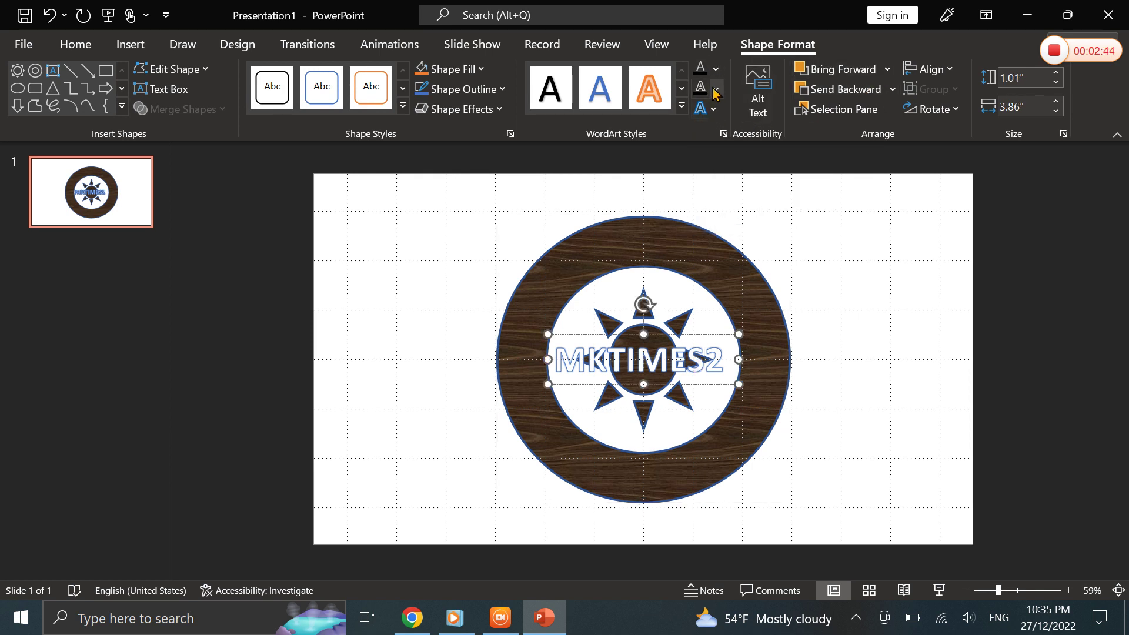
{"action": "left_click", "coordinate": [713, 110]}
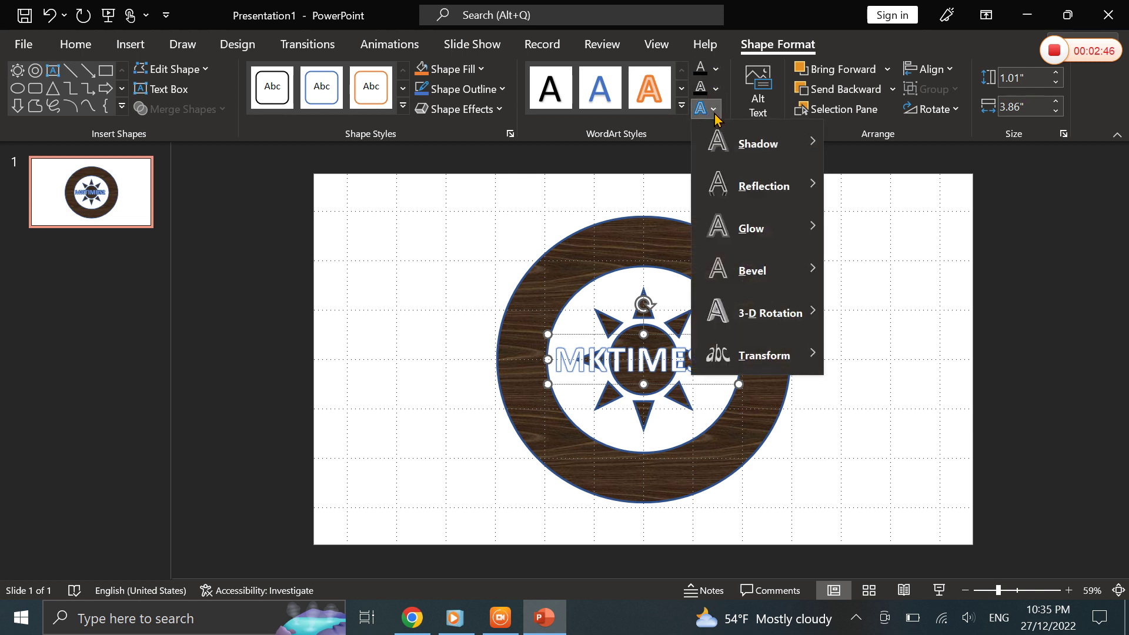
{"action": "mouse_move", "coordinate": [777, 355]}
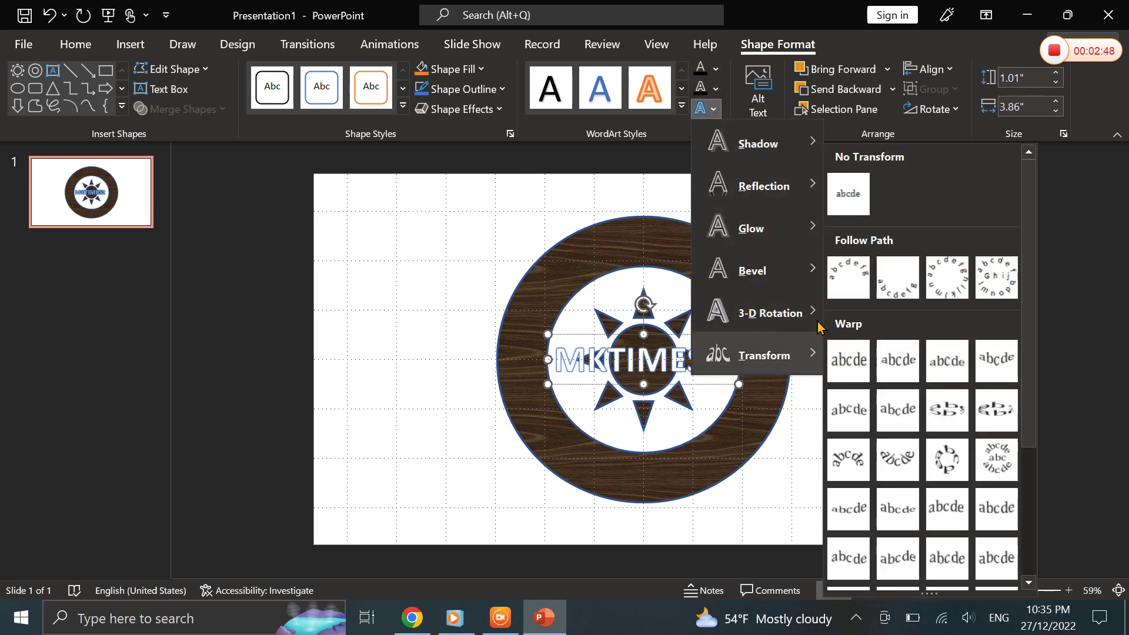
{"action": "left_click", "coordinate": [854, 284]}
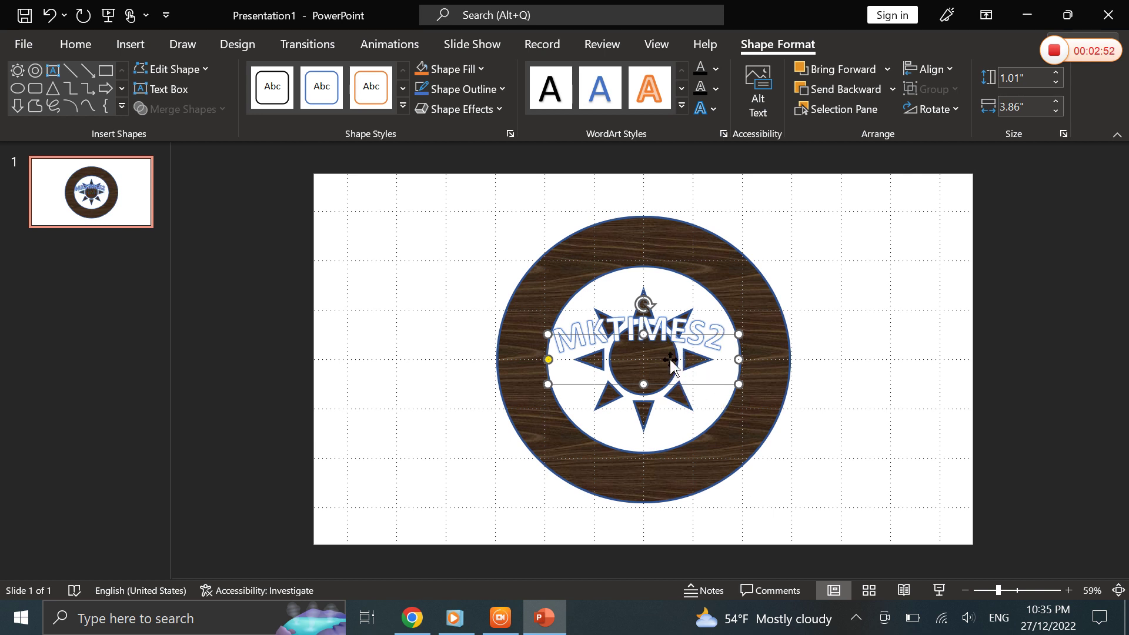
Move the arched "MKTIMES2" text onto the ring's upper band and resize its box to about 1.72" high and 4.05" wide
{"action": "mouse_move", "coordinate": [675, 360]}
{"action": "left_mouse_down"}
{"action": "mouse_move", "coordinate": [668, 299]}
{"action": "mouse_move", "coordinate": [651, 351]}
{"action": "mouse_move", "coordinate": [682, 365]}
{"action": "left_mouse_up"}
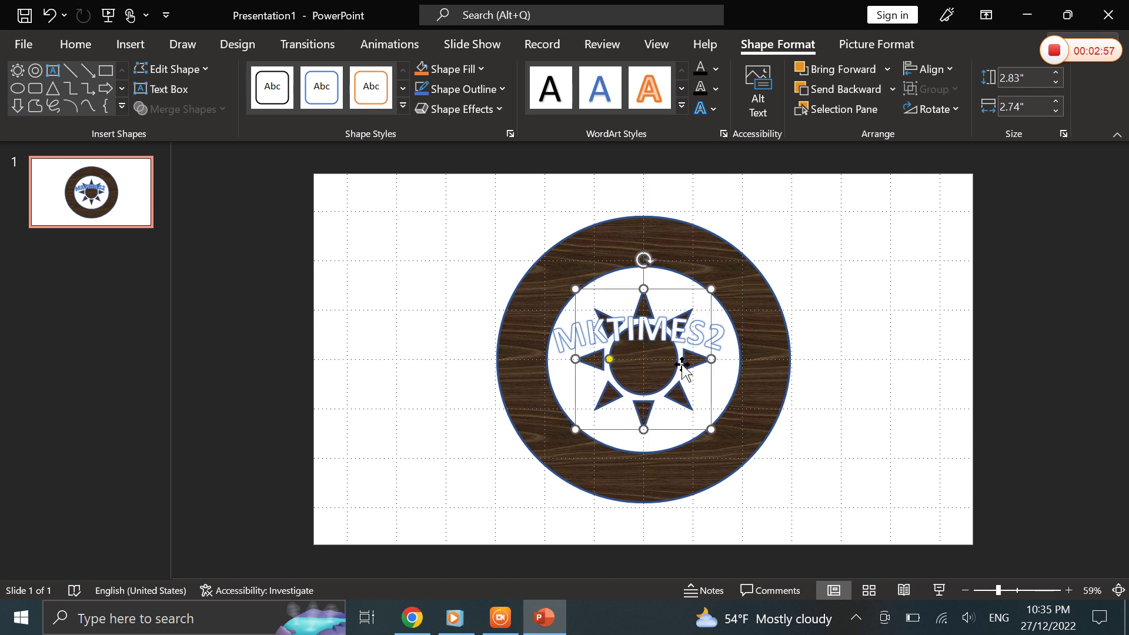
{"action": "left_click", "coordinate": [724, 346]}
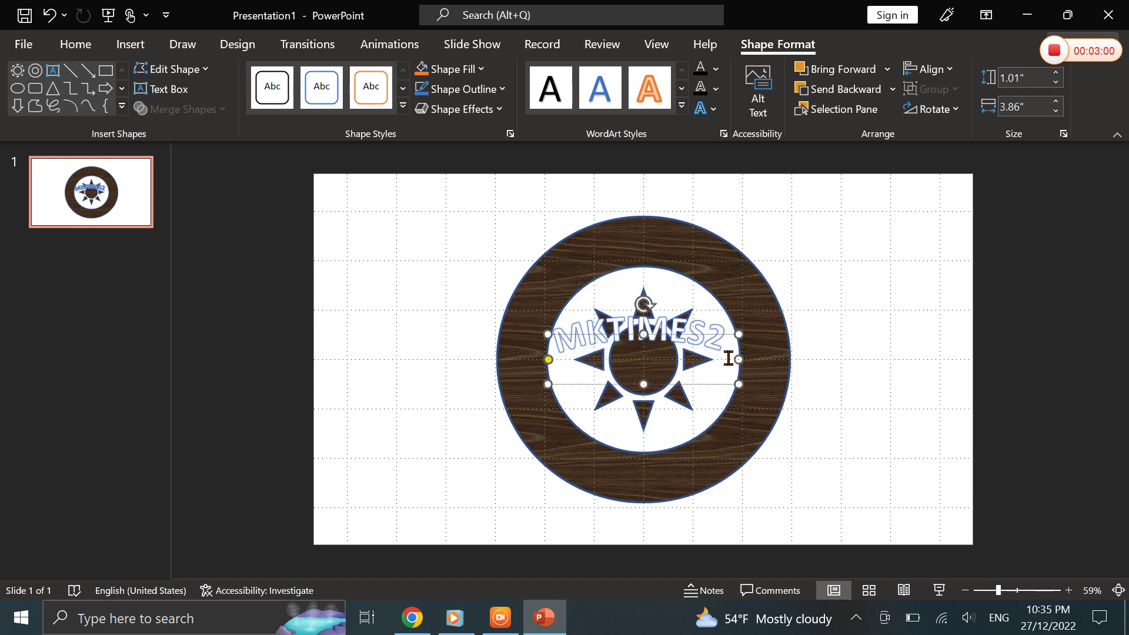
{"action": "left_click_drag", "start_coordinate": [724, 384], "coordinate": [750, 336]}
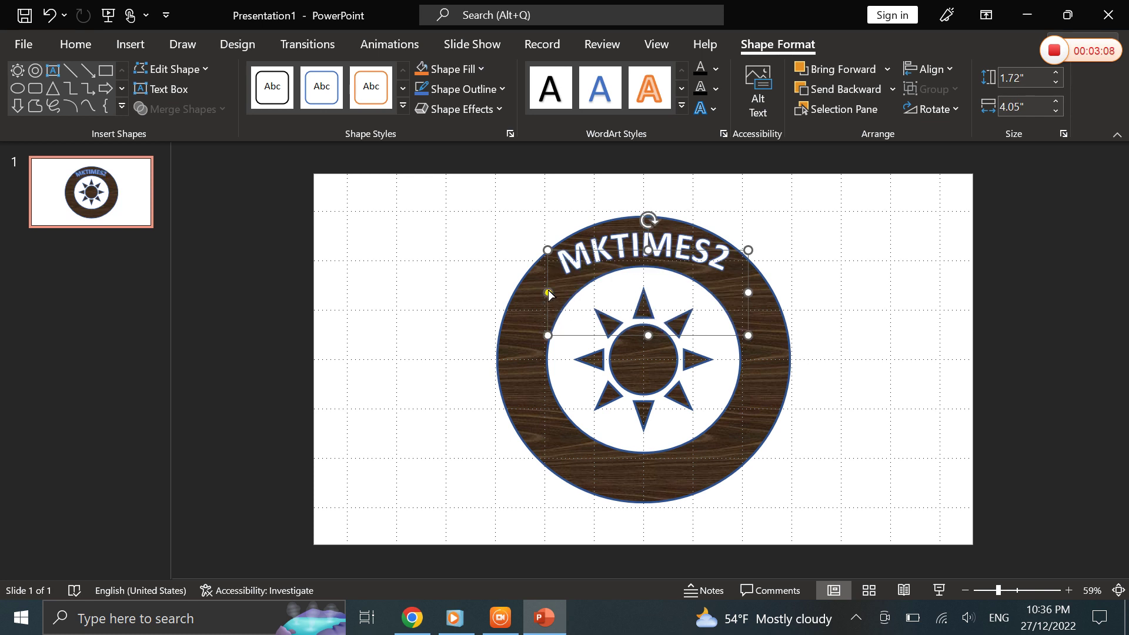
Enlarge the arched "MKTIMES2" text box to about 2.64" high and 4.19" wide so its curve follows the ring
{"action": "left_click_drag", "start_coordinate": [548, 291], "coordinate": [548, 295]}
{"action": "left_click_drag", "start_coordinate": [751, 339], "coordinate": [754, 373]}
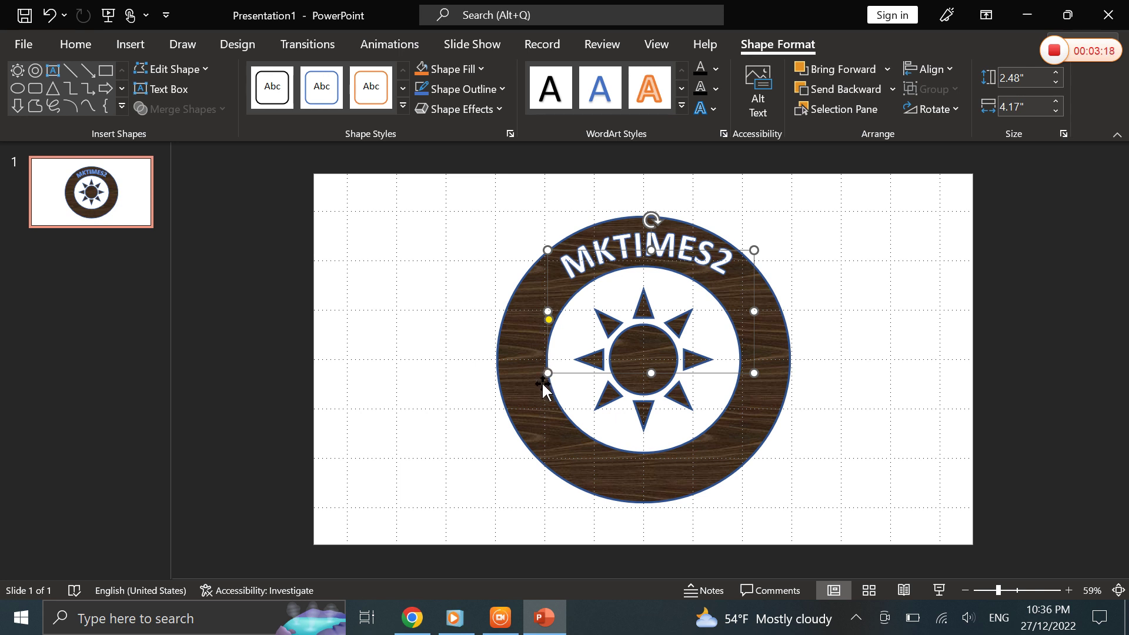
{"action": "left_click_drag", "start_coordinate": [547, 373], "coordinate": [547, 380]}
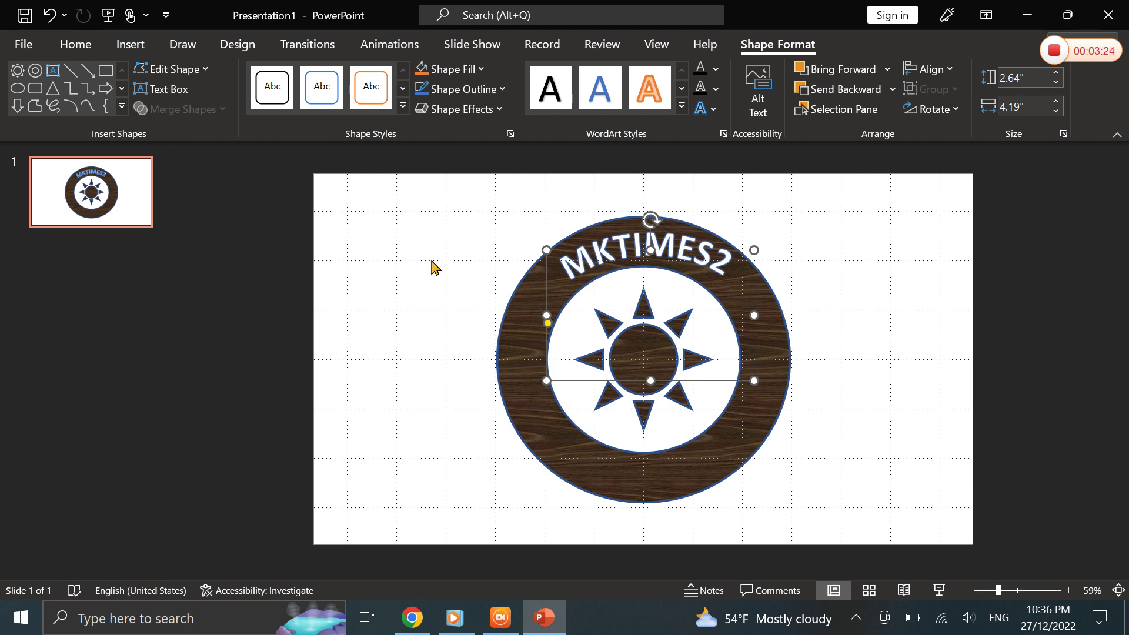
{"action": "left_click", "coordinate": [483, 202]}
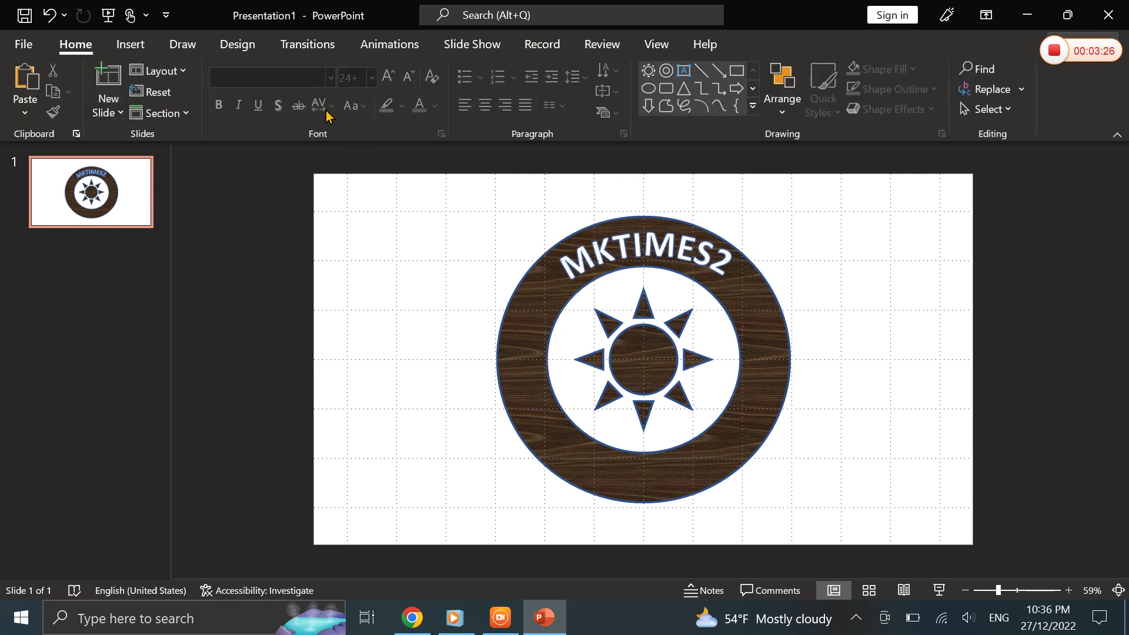
Insert WordArt reading "YT CHANNEL" in the white-filled style with a blue outline
{"action": "left_click", "coordinate": [113, 47]}
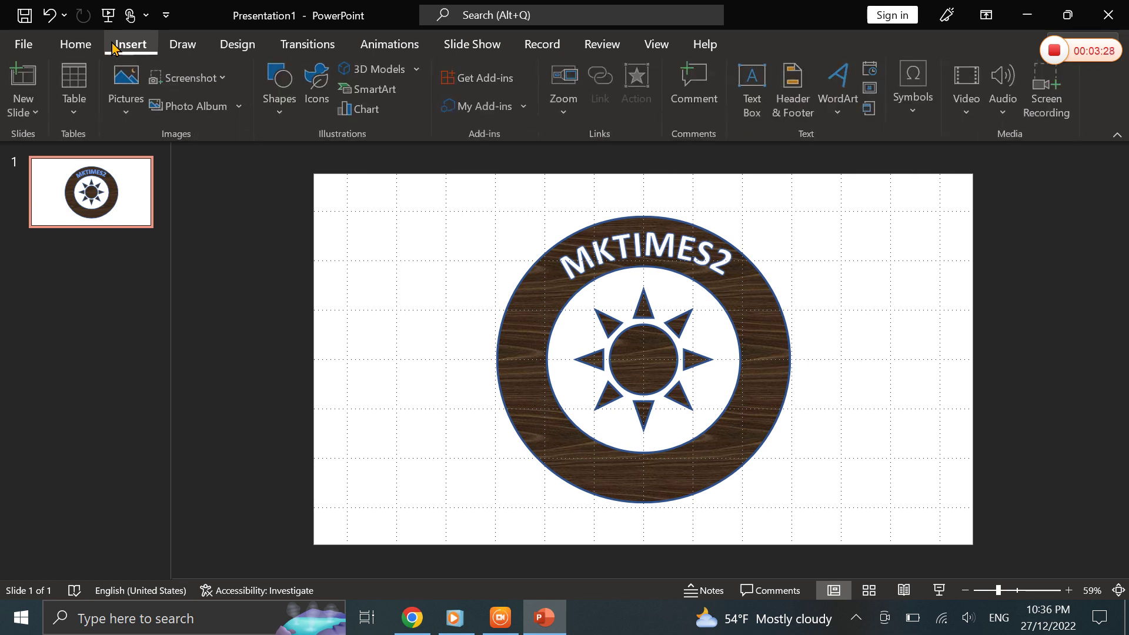
{"action": "left_click", "coordinate": [841, 94]}
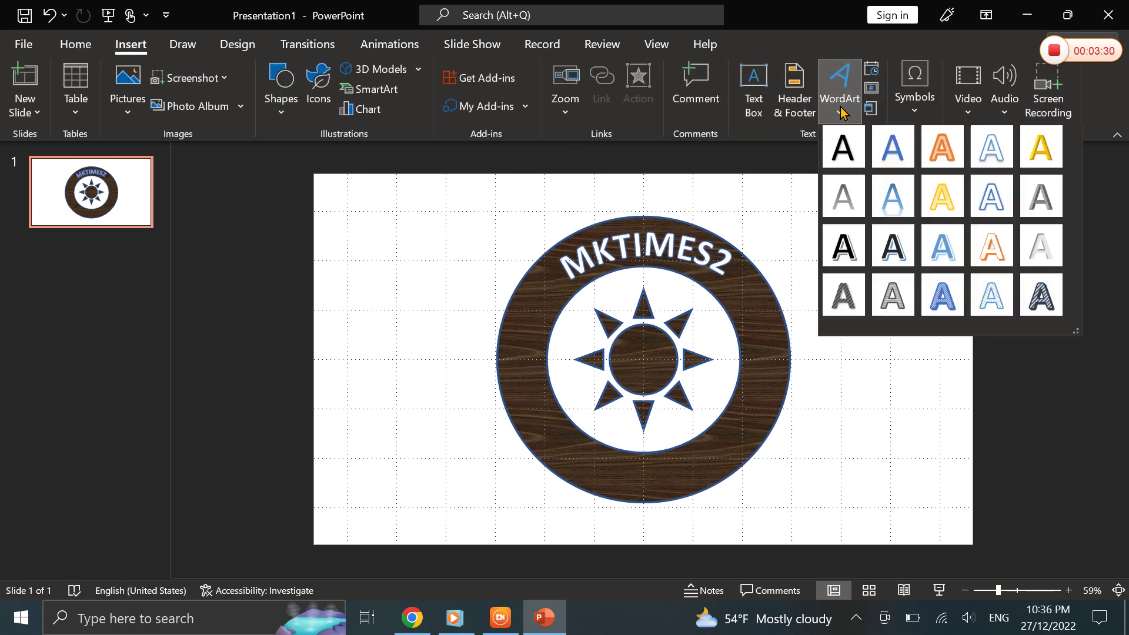
{"action": "left_click", "coordinate": [992, 201]}
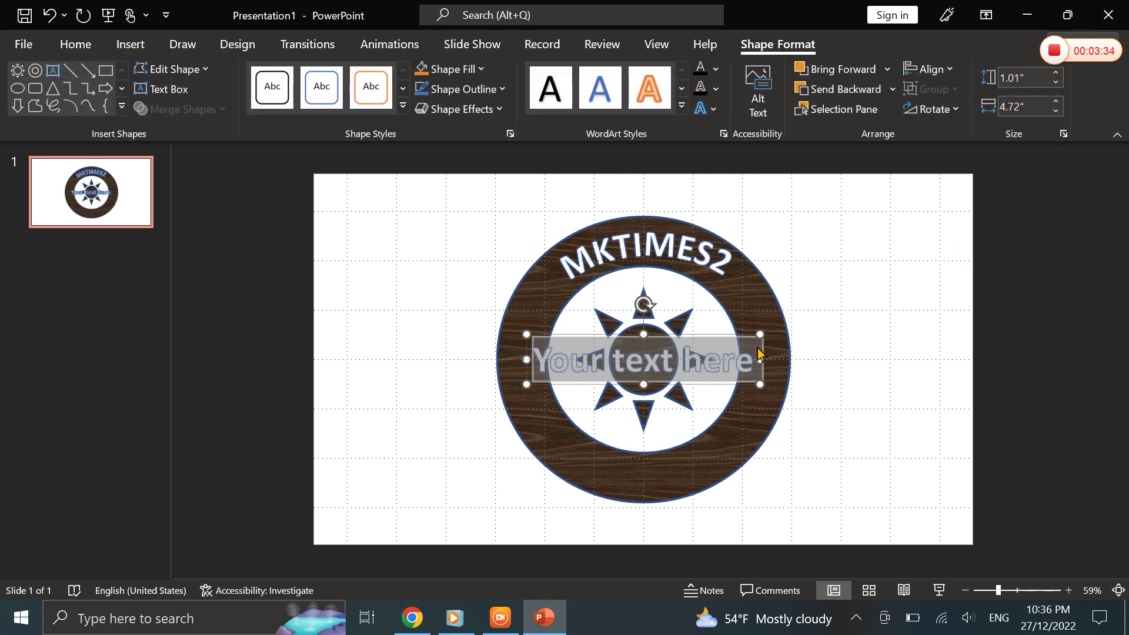
{"action": "type", "text": "Y"}
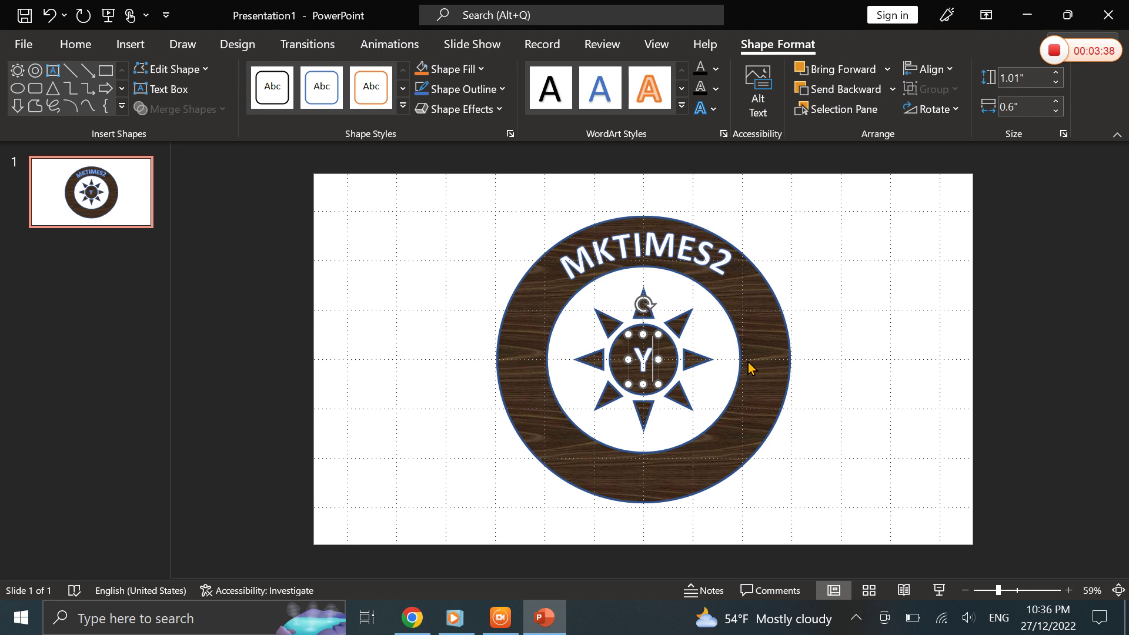
{"action": "type", "text": "T"}
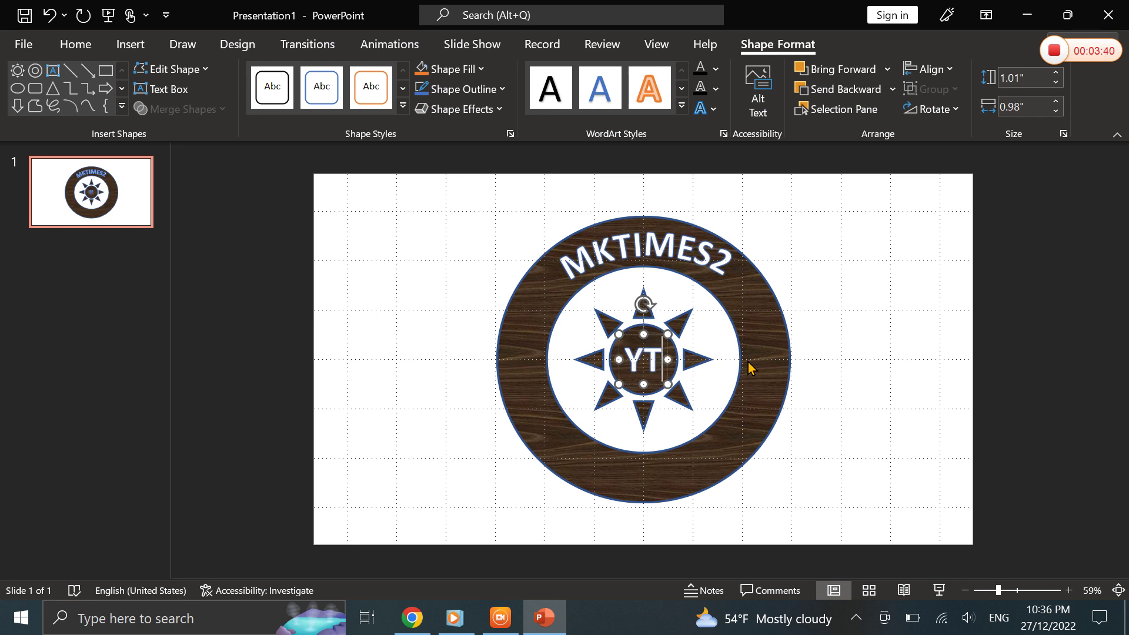
{"action": "type", "text": " CH"}
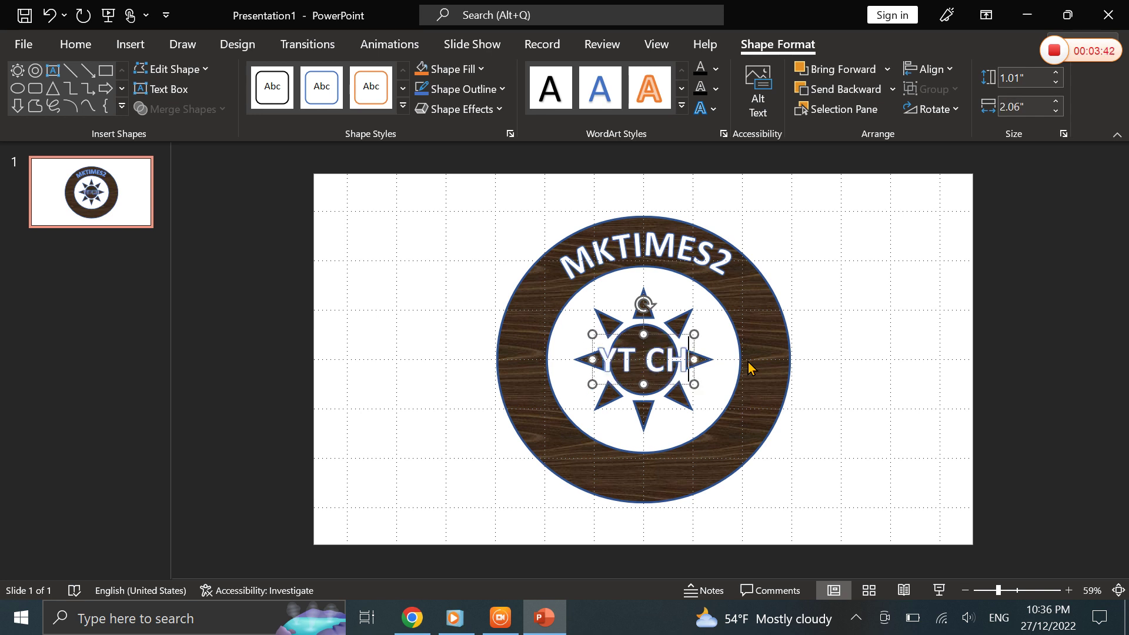
{"action": "type", "text": "ANN"}
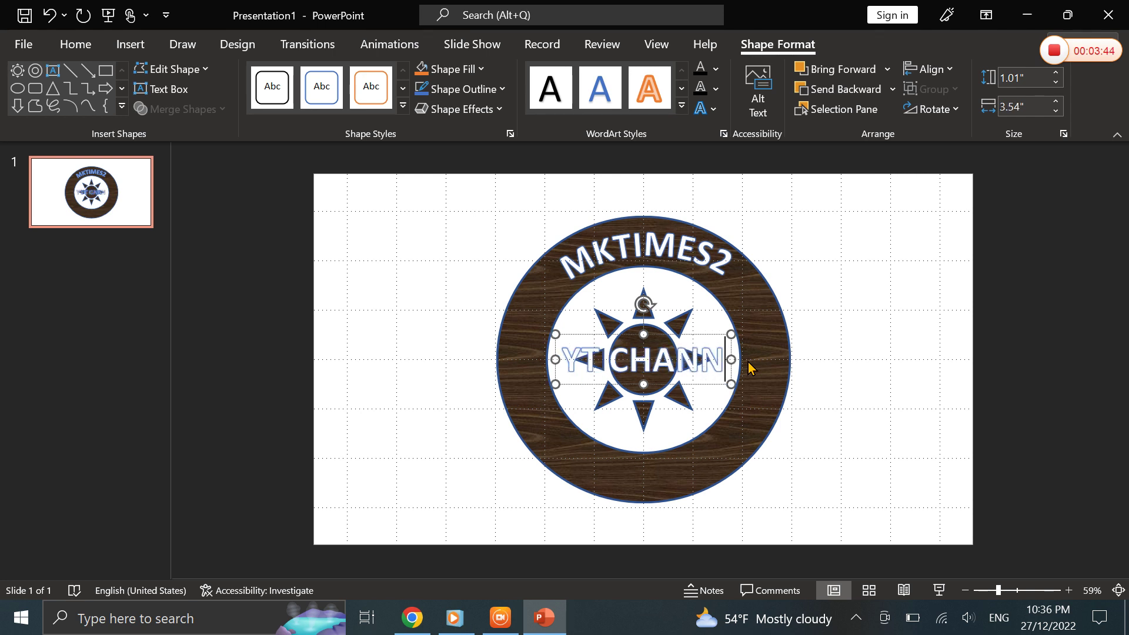
{"action": "type", "text": "EL"}
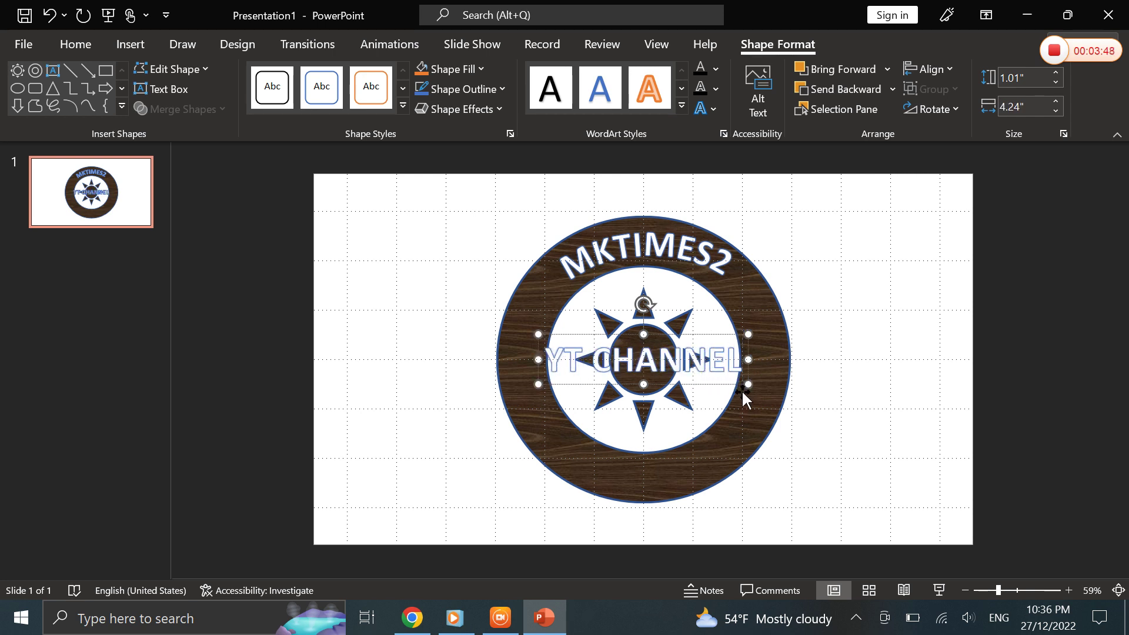
Apply the downward arch Follow Path transform to the "YT CHANNEL" WordArt
{"action": "left_click", "coordinate": [714, 111]}
{"action": "mouse_move", "coordinate": [766, 356]}
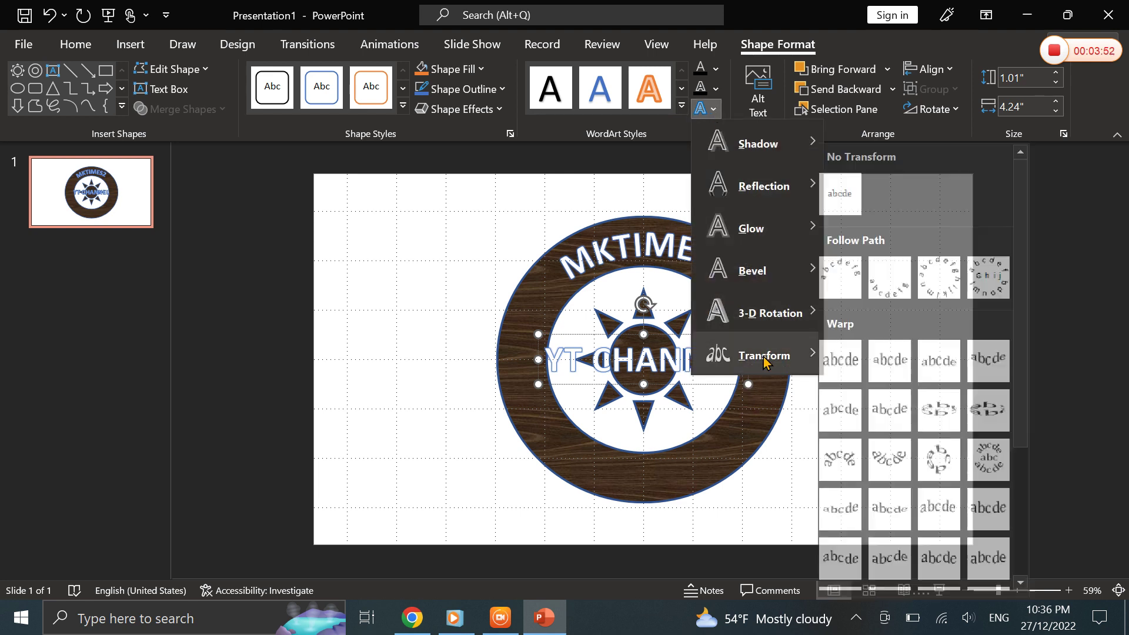
{"action": "left_click", "coordinate": [895, 277]}
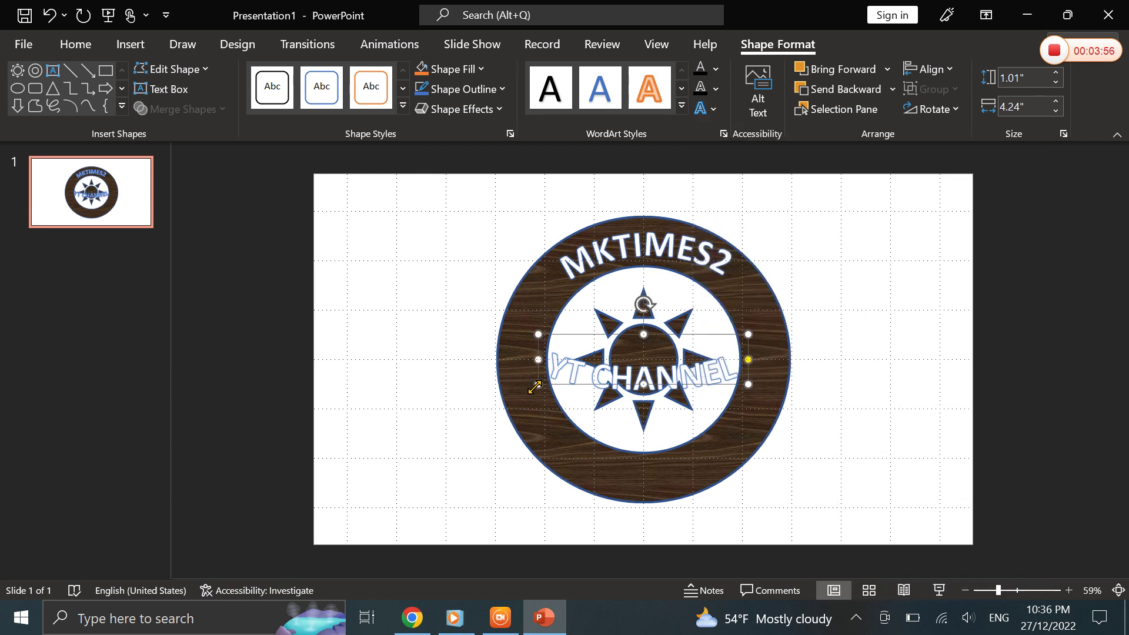
Resize the "YT CHANNEL" box to about 2.83" high and 4.37" wide and position its text on the ring's lower band
{"action": "left_click_drag", "start_coordinate": [535, 387], "coordinate": [497, 429]}
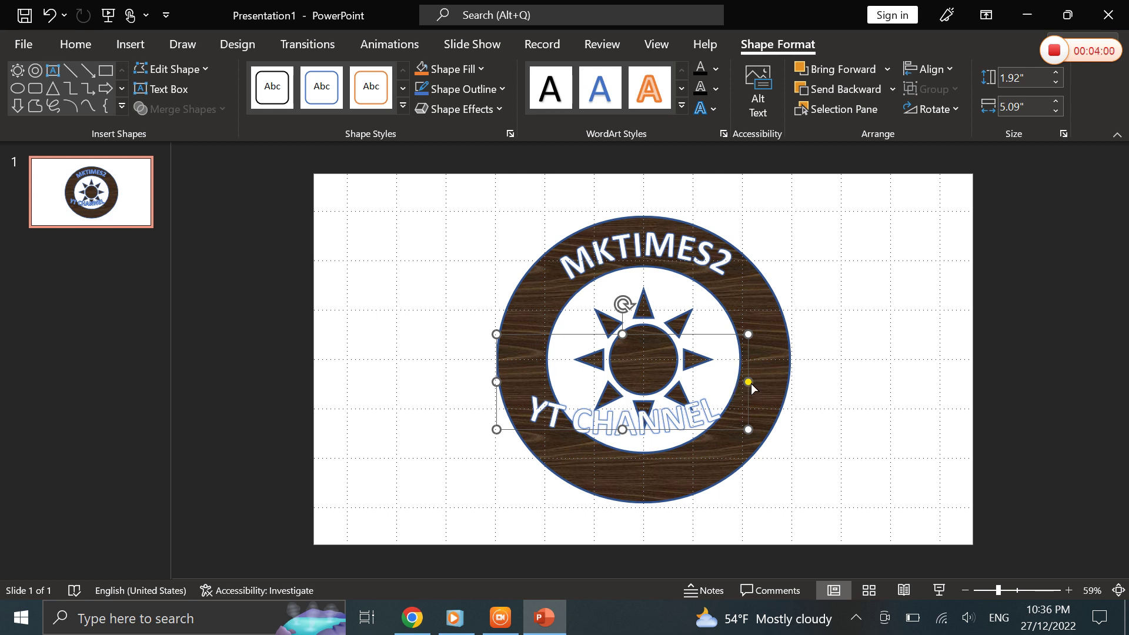
{"action": "left_click_drag", "start_coordinate": [748, 382], "coordinate": [741, 366]}
{"action": "left_click_drag", "start_coordinate": [748, 430], "coordinate": [771, 468]}
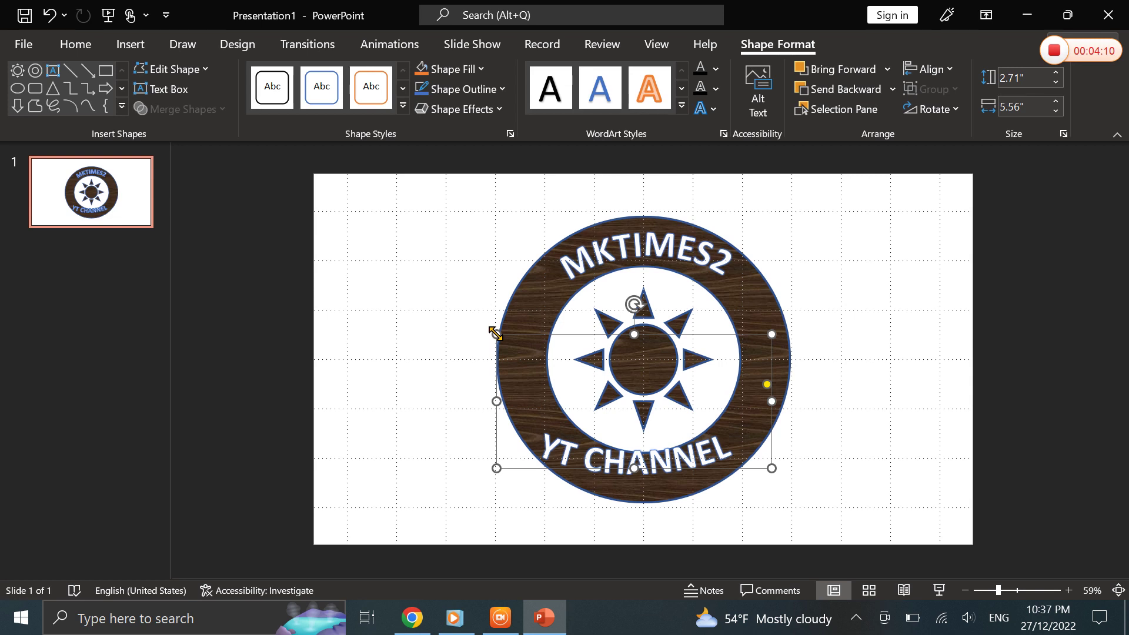
{"action": "left_click_drag", "start_coordinate": [496, 334], "coordinate": [537, 335]}
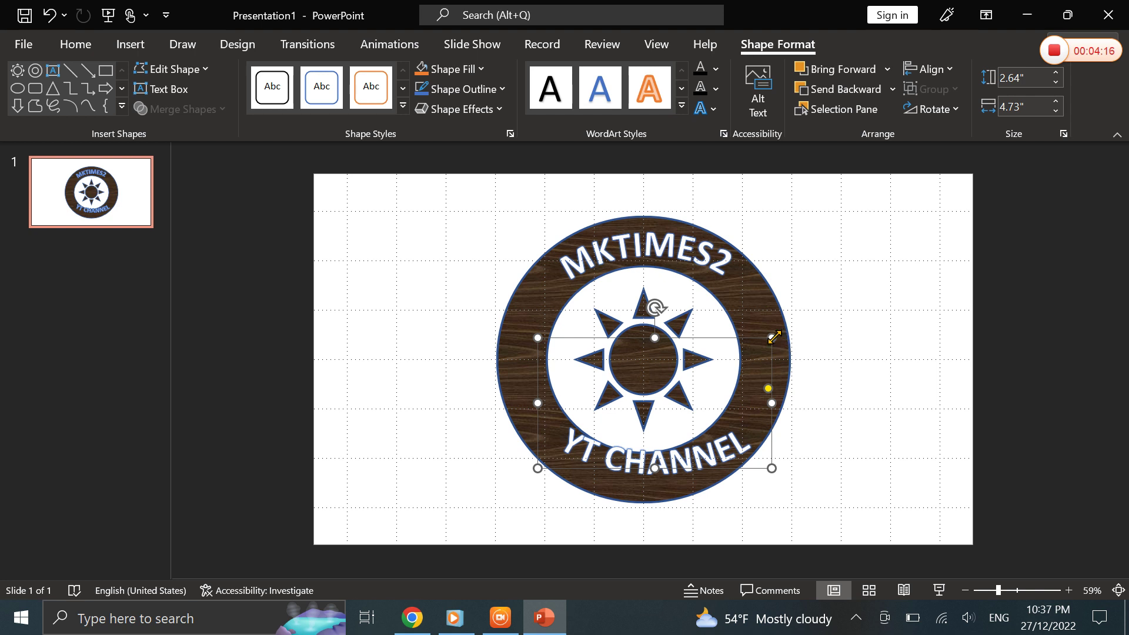
{"action": "left_click_drag", "start_coordinate": [774, 336], "coordinate": [755, 330]}
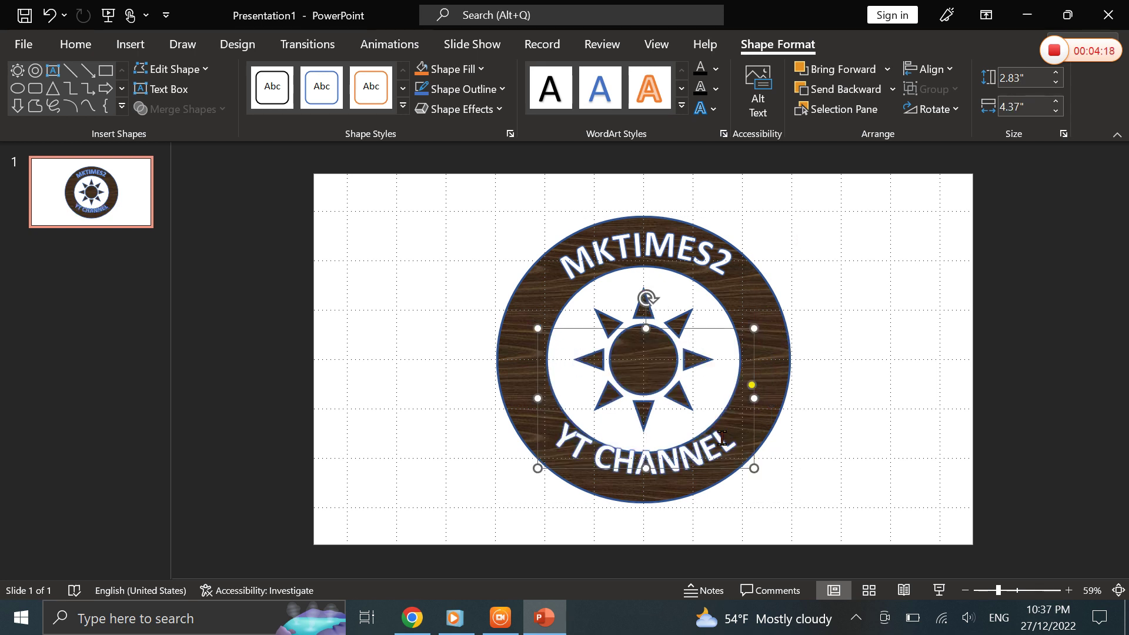
{"action": "left_click_drag", "start_coordinate": [725, 469], "coordinate": [727, 480]}
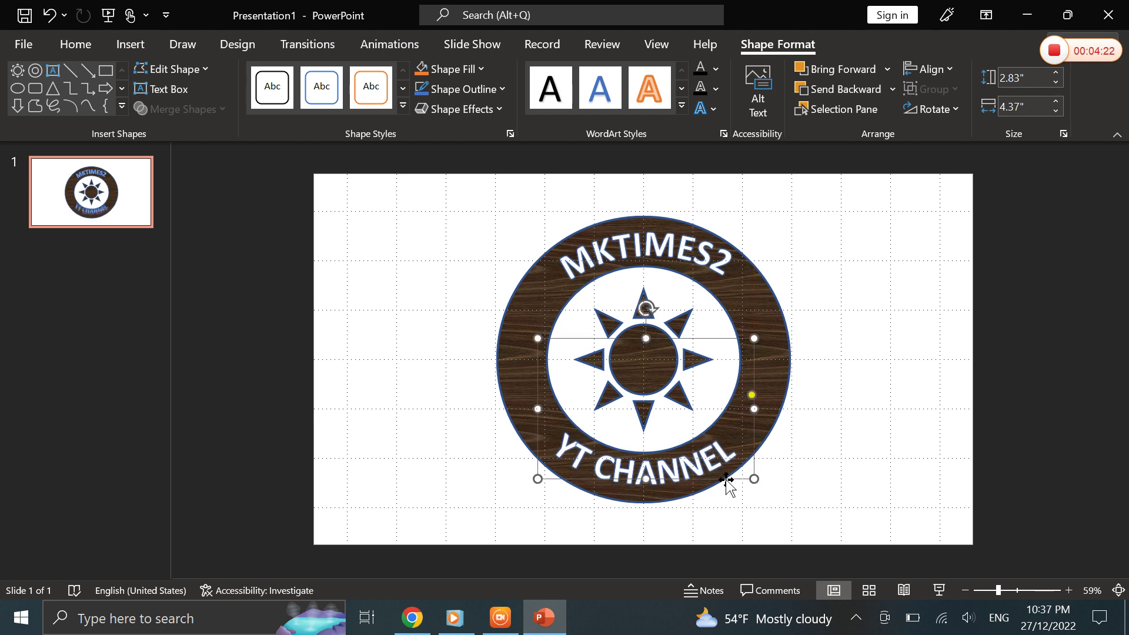
{"action": "left_click", "coordinate": [827, 472]}
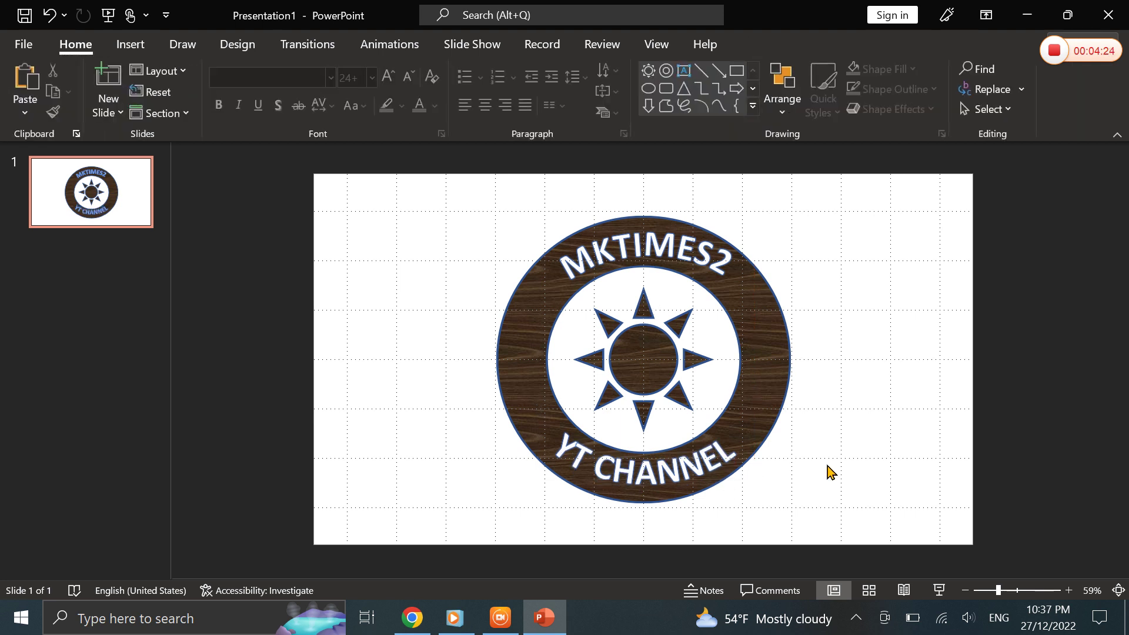
Draw a 7-point star about 0.94" high and 0.8" wide on the left side of the ring
{"action": "left_click", "coordinate": [124, 52]}
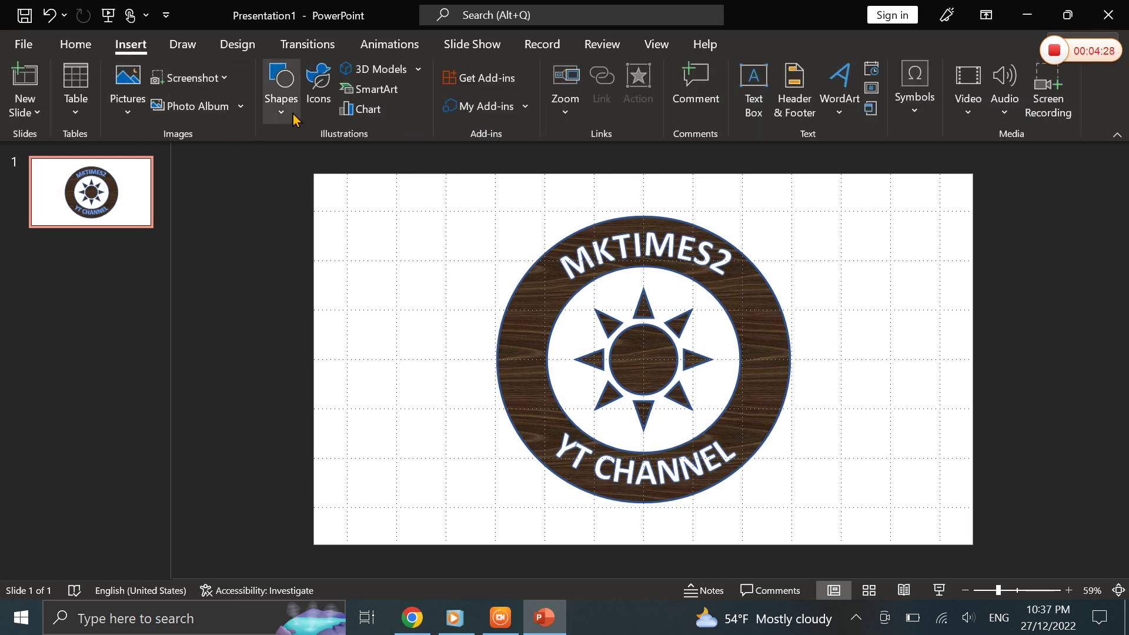
{"action": "left_click", "coordinate": [281, 100]}
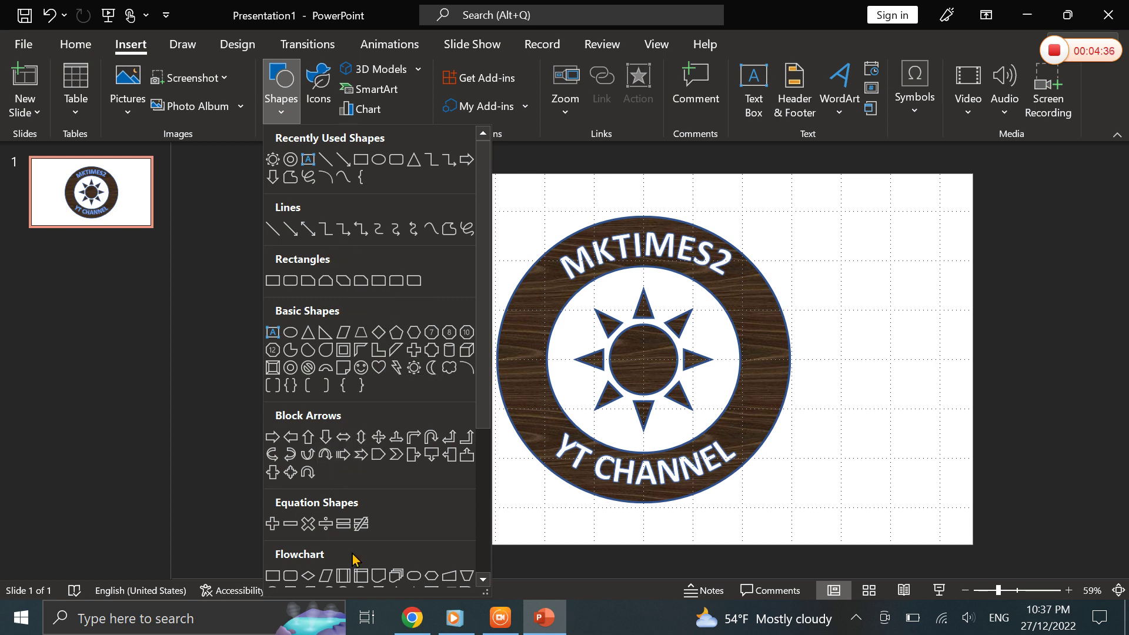
{"action": "scroll", "coordinate": [477, 530], "scroll_direction": "down", "scroll_amount": 3}
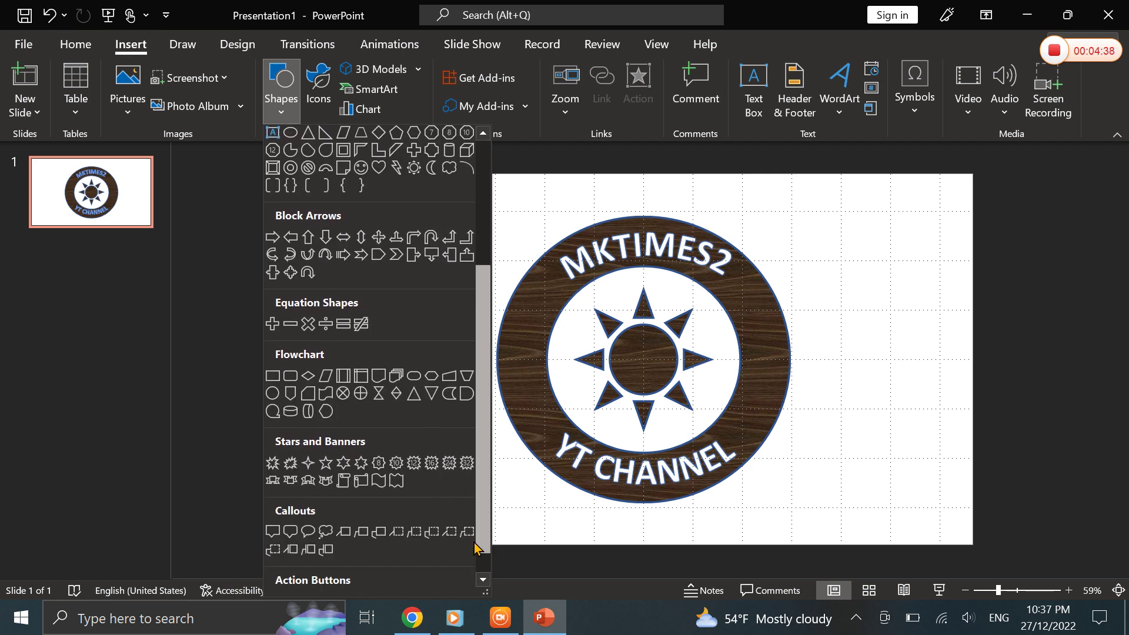
{"action": "left_click", "coordinate": [361, 464]}
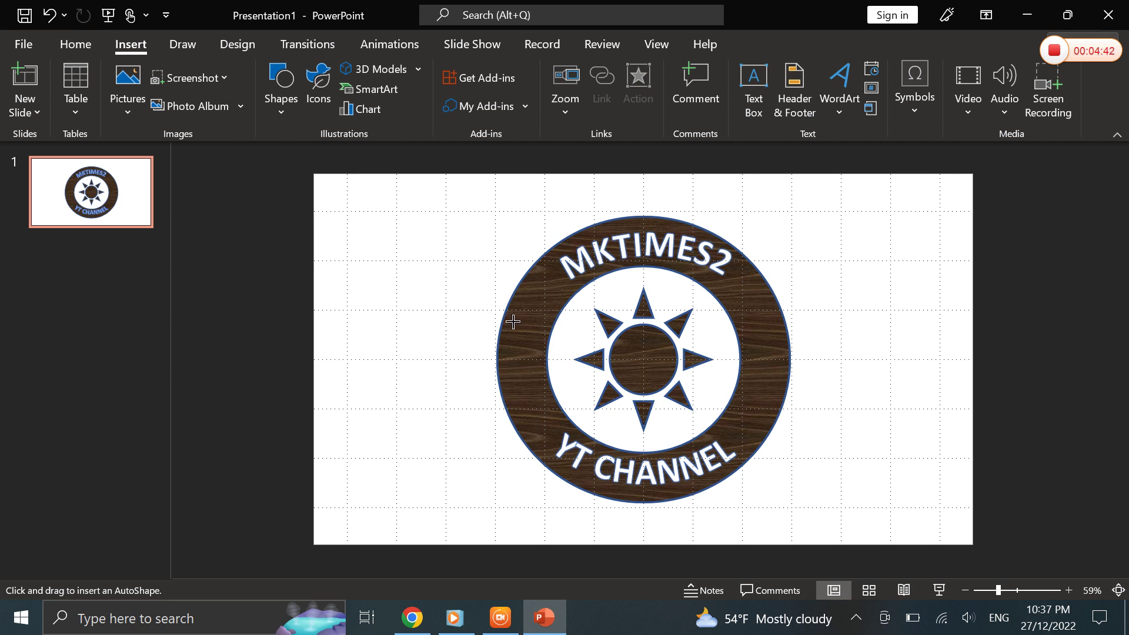
{"action": "left_click_drag", "start_coordinate": [514, 321], "coordinate": [529, 356]}
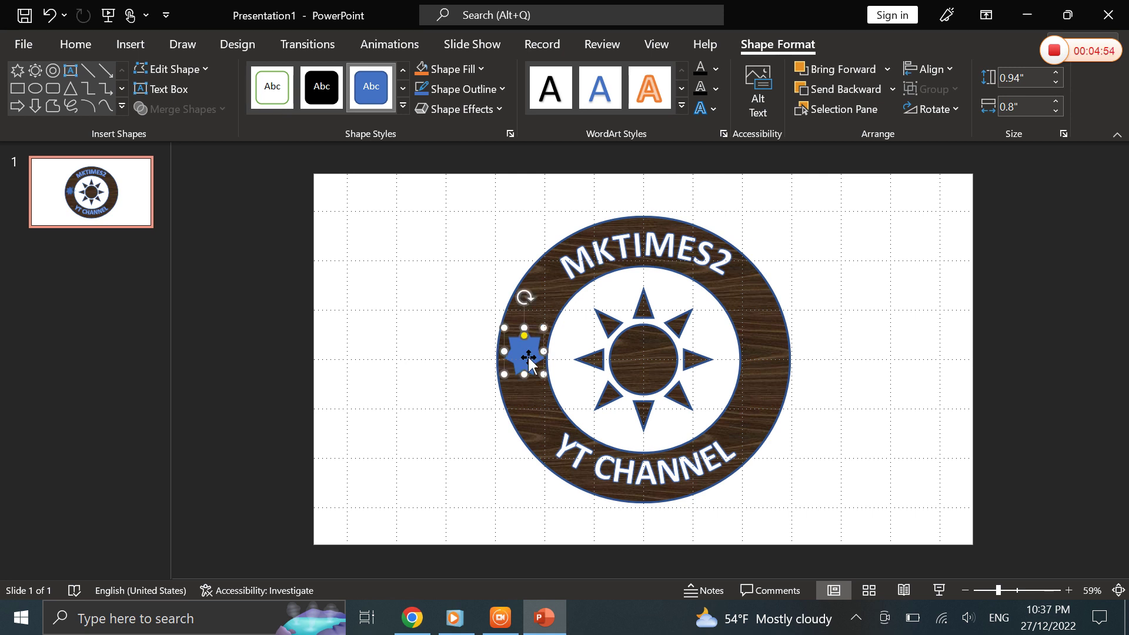
Fill the star with white and give it a light blue outline of 1½ pt
{"action": "left_click", "coordinate": [451, 70]}
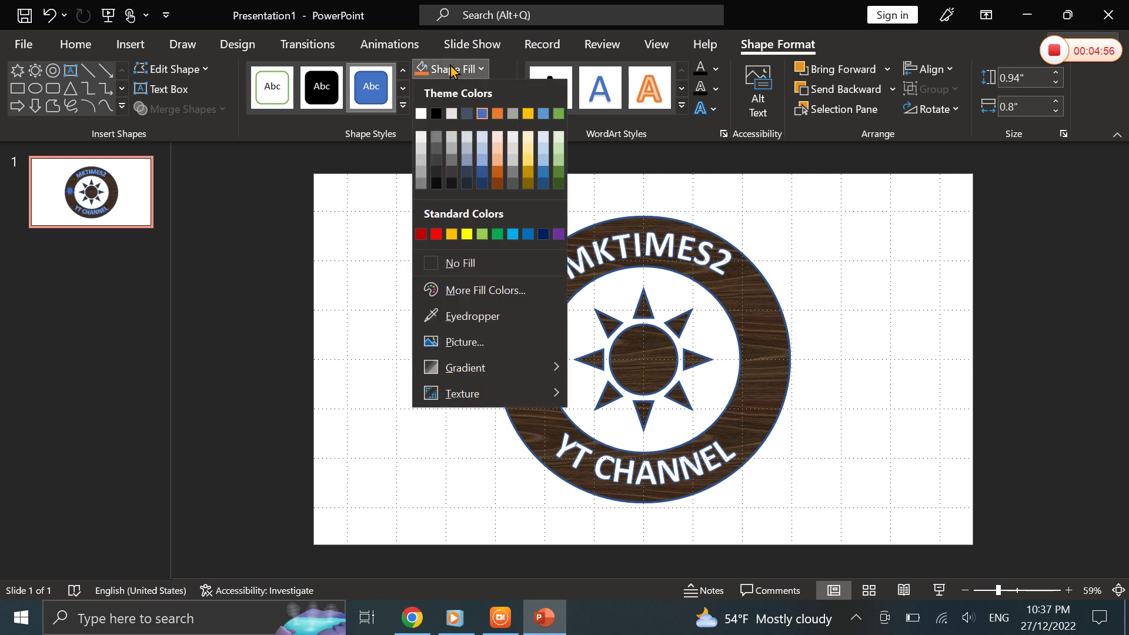
{"action": "left_click", "coordinate": [422, 115]}
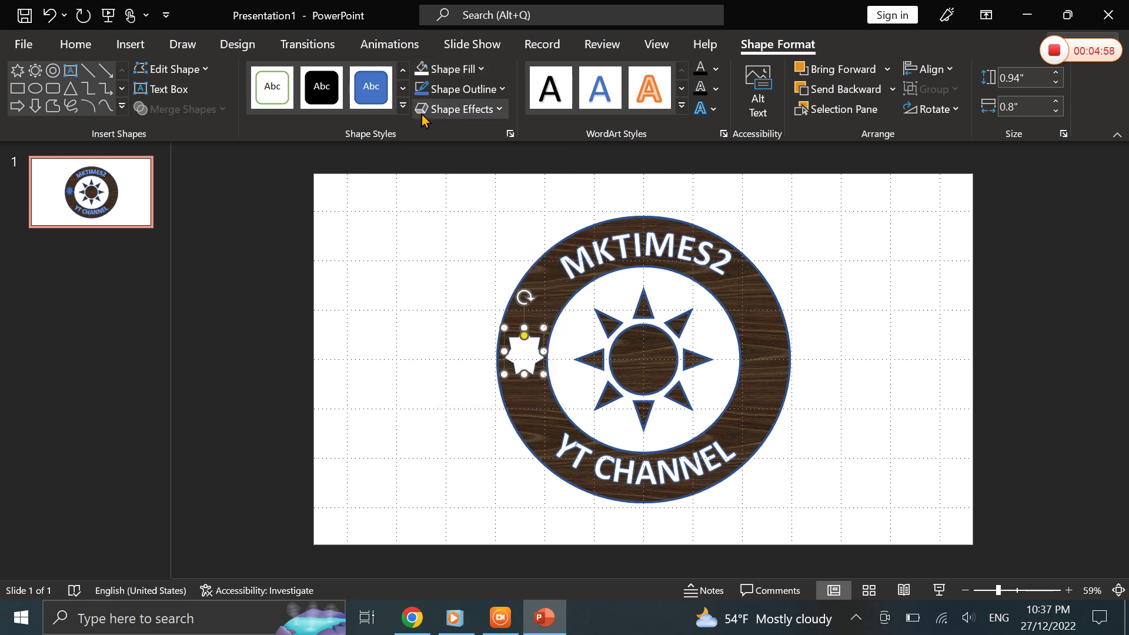
{"action": "left_click", "coordinate": [481, 92]}
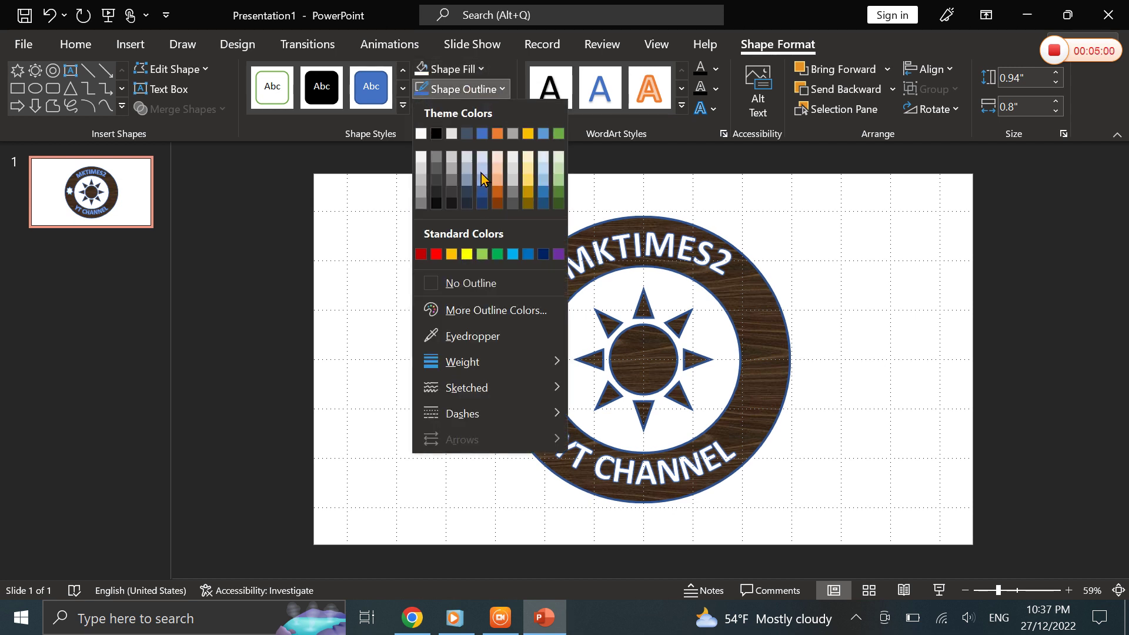
{"action": "left_click", "coordinate": [513, 255]}
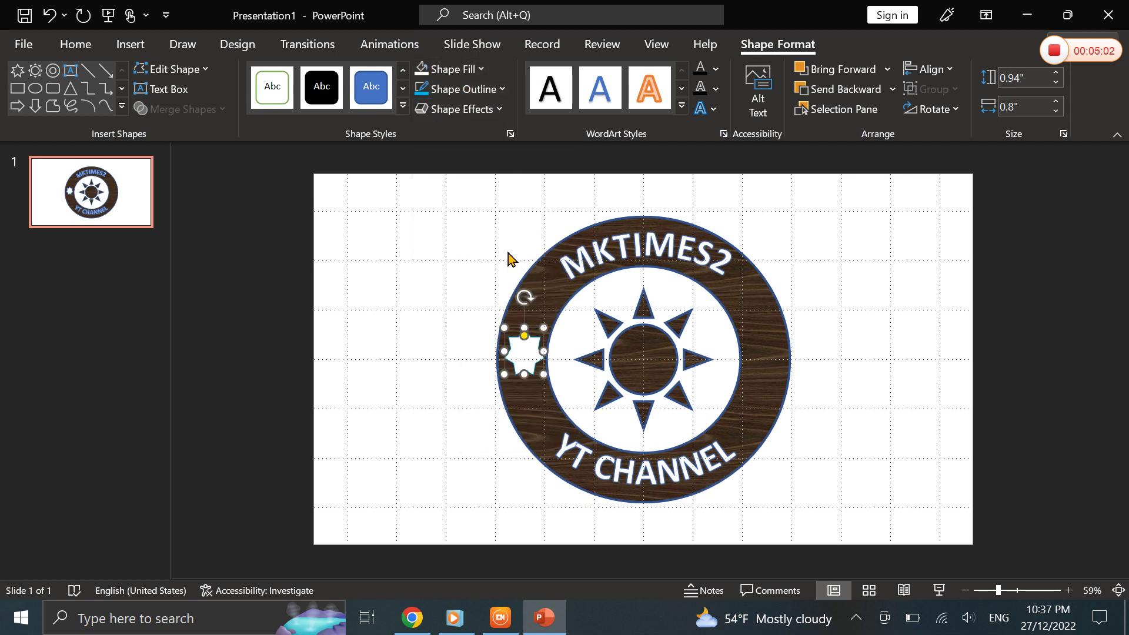
{"action": "left_click", "coordinate": [474, 92]}
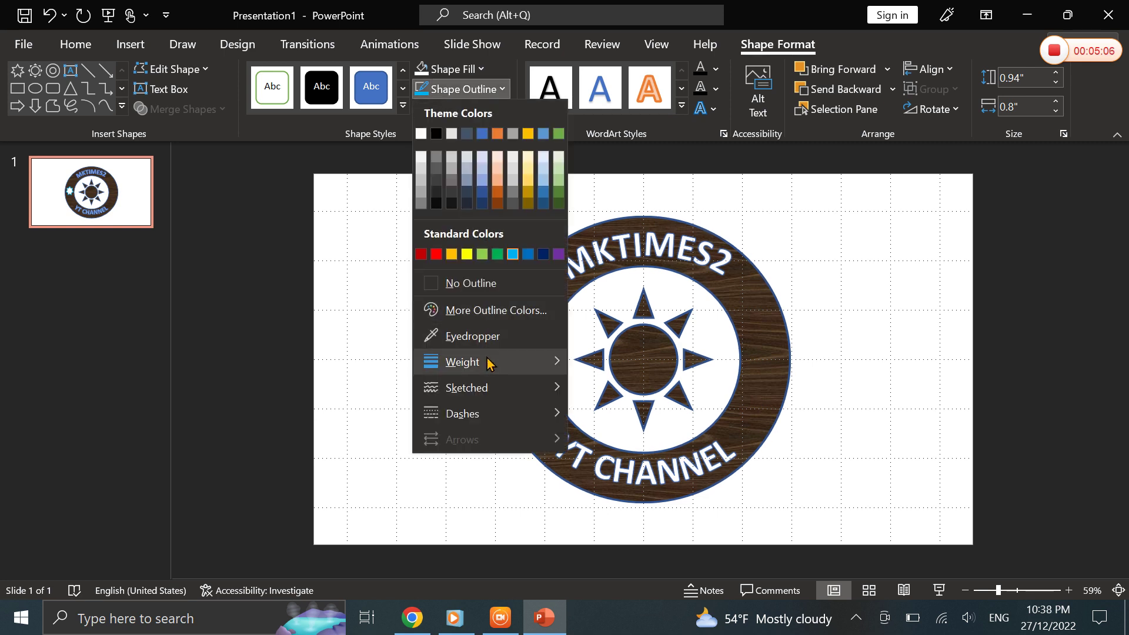
{"action": "mouse_move", "coordinate": [488, 362]}
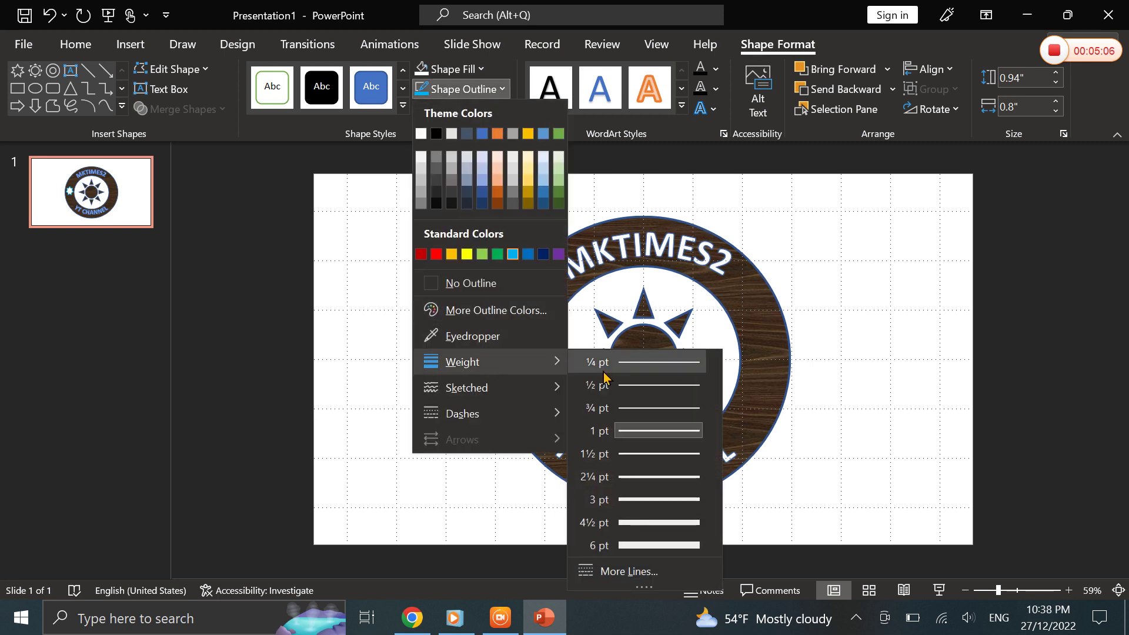
{"action": "left_click", "coordinate": [638, 455]}
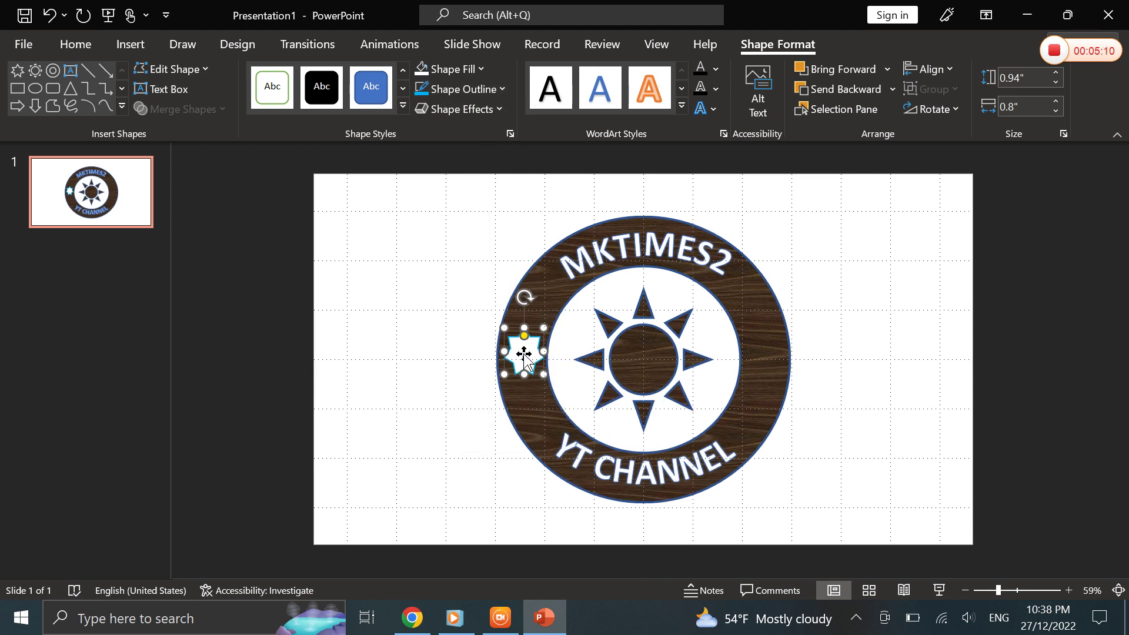
Copy the white star to the opposite side of the ring, at about the same height
{"action": "left_click_drag", "start_coordinate": [524, 353], "coordinate": [764, 357]}
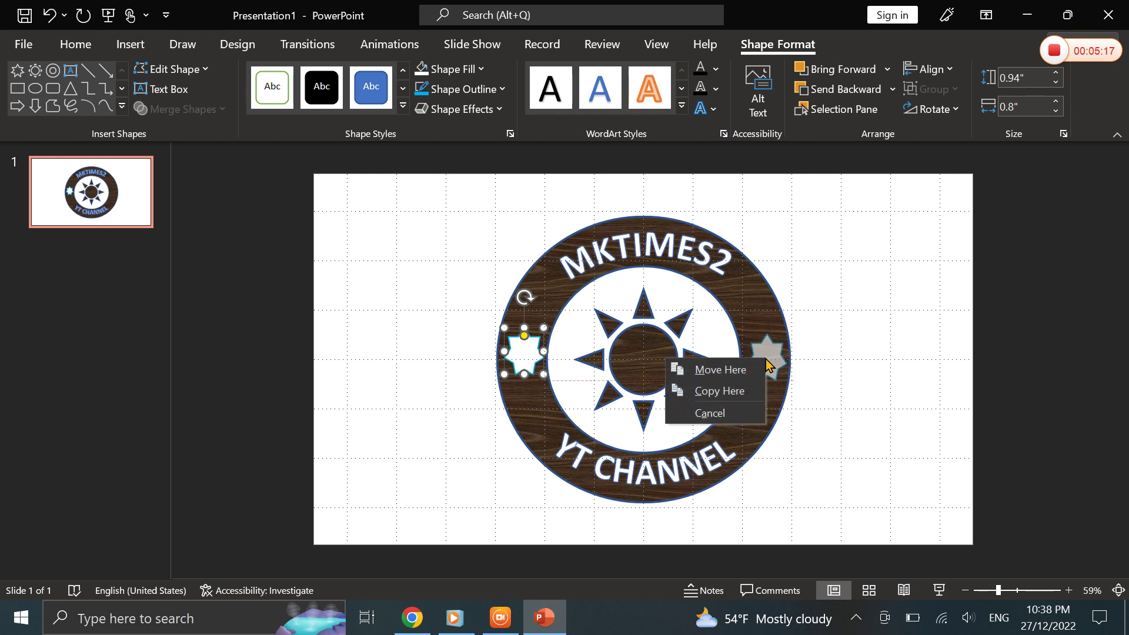
{"action": "left_click", "coordinate": [716, 388]}
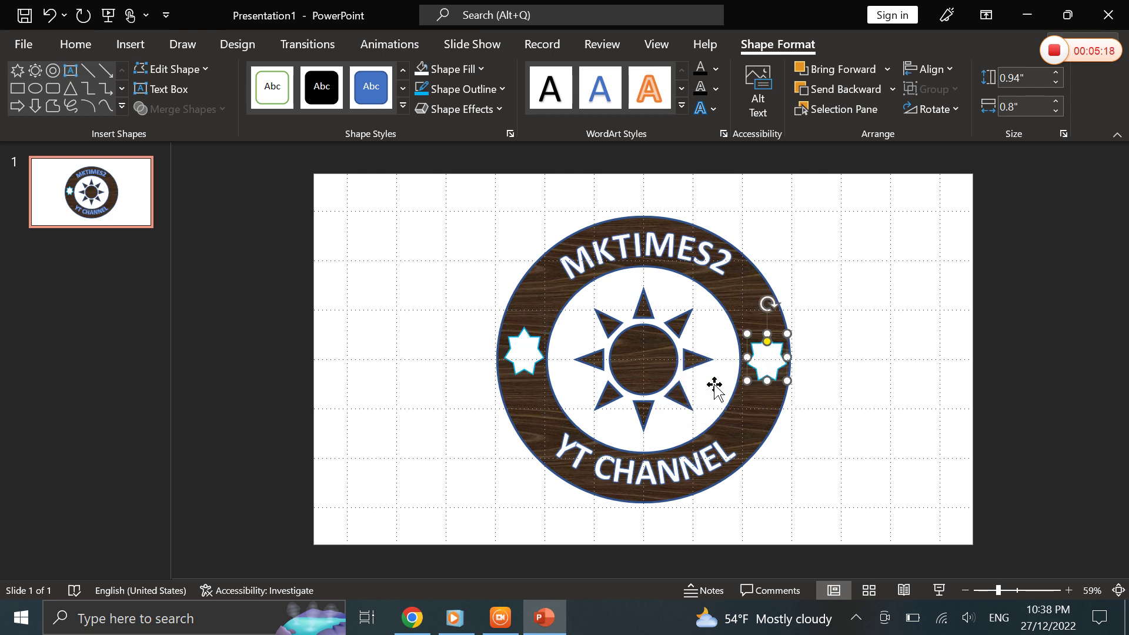
{"action": "left_click", "coordinate": [860, 356]}
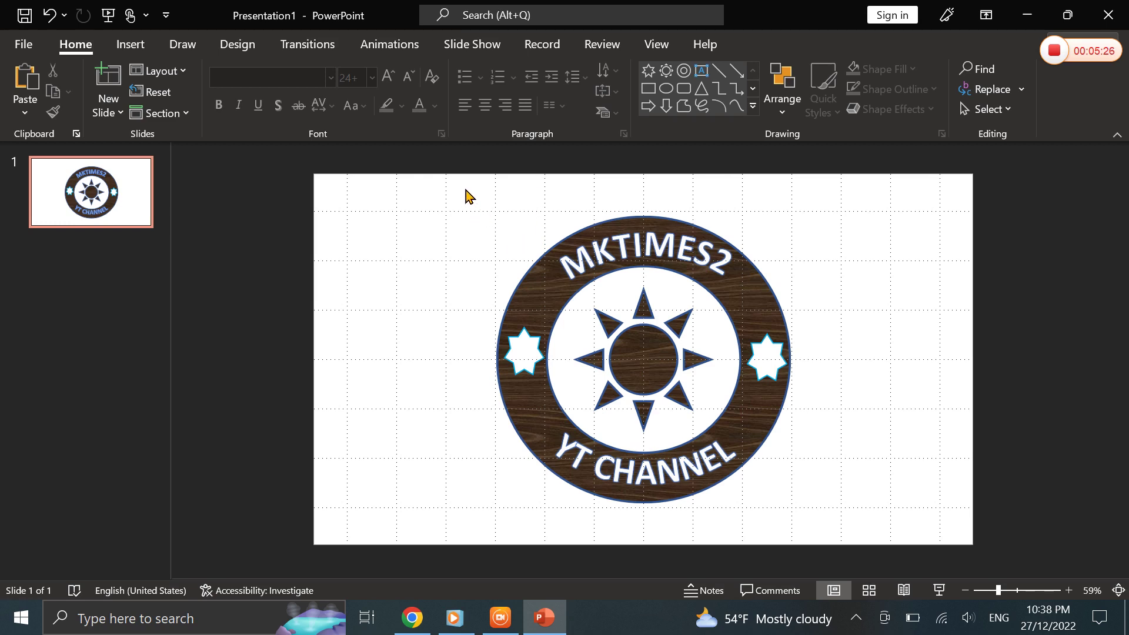
Select the ring, sun, both curved texts and both stars on the slide and group them into one object
{"action": "left_click_drag", "start_coordinate": [465, 189], "coordinate": [830, 538]}
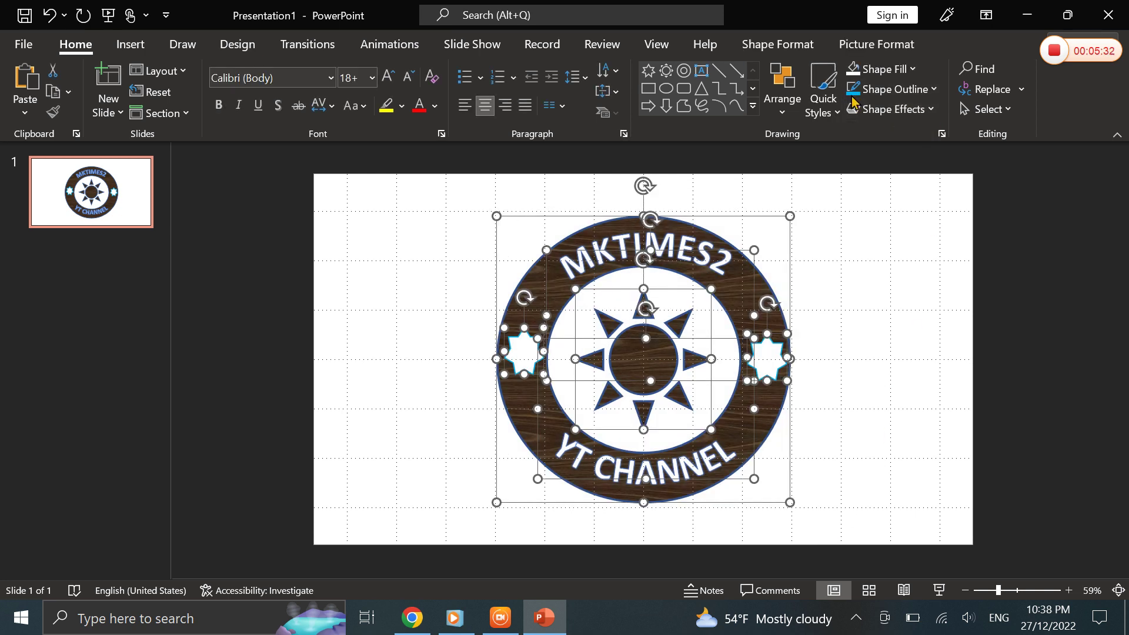
{"action": "left_click", "coordinate": [777, 46]}
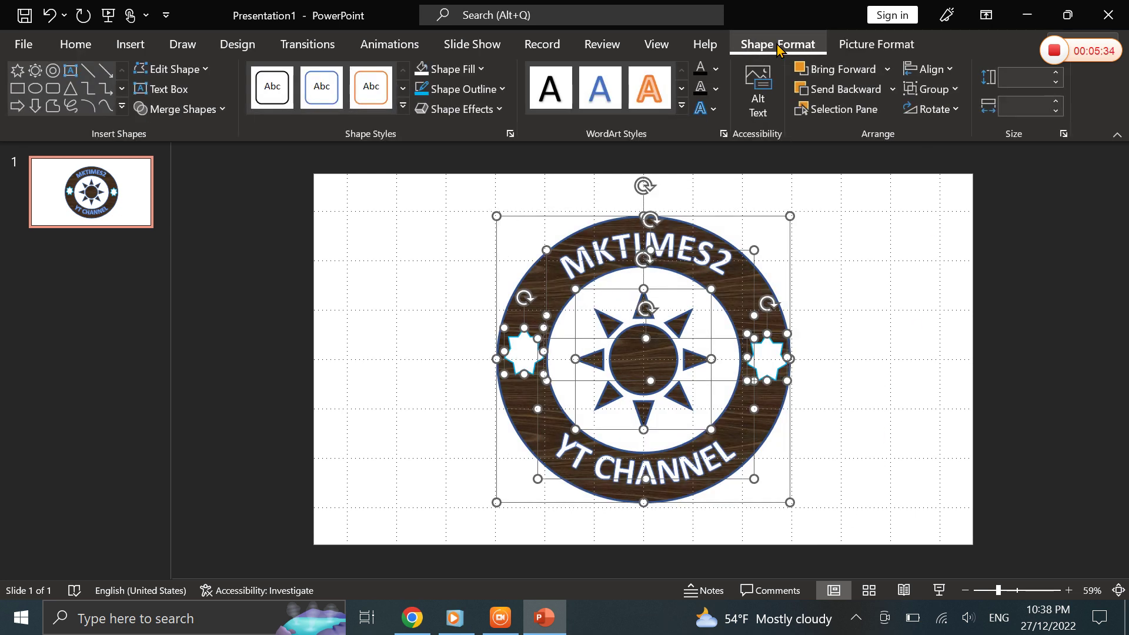
{"action": "left_click", "coordinate": [931, 89]}
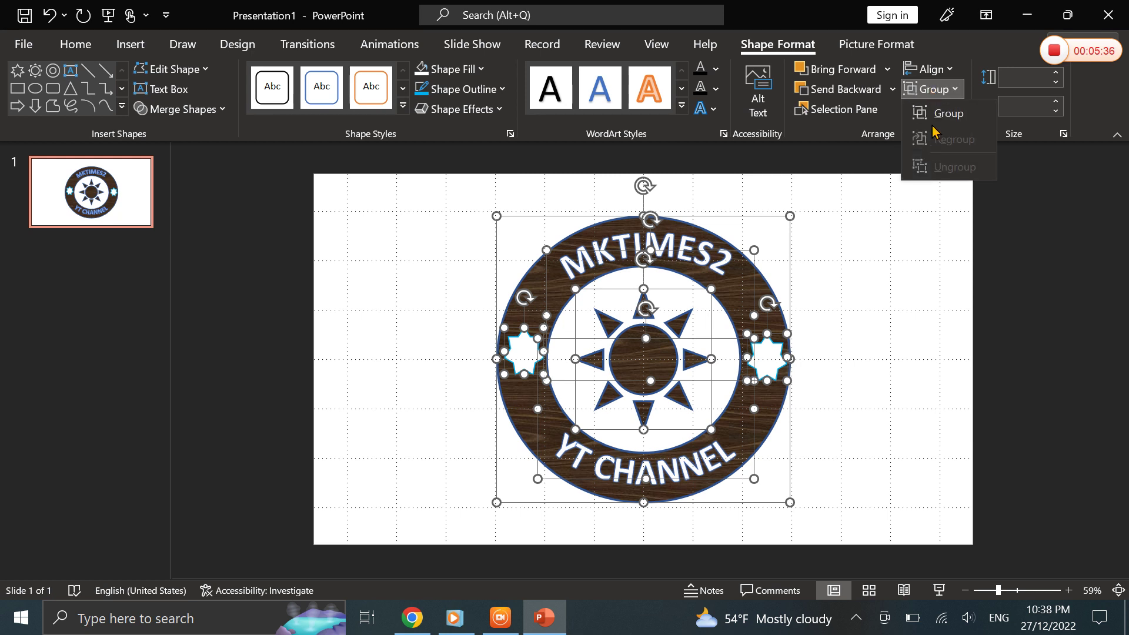
{"action": "left_click", "coordinate": [941, 112]}
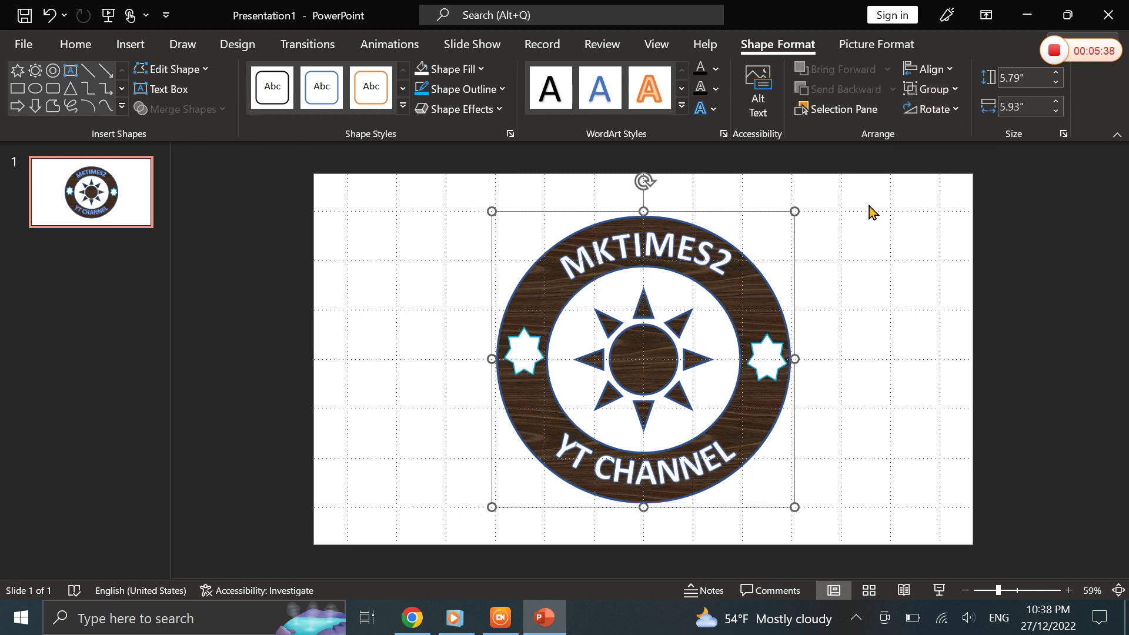
Apply the perspective 3-D rotation preset with 324.8° Y rotation and 45° perspective to the grouped logo
{"action": "right_click", "coordinate": [747, 305]}
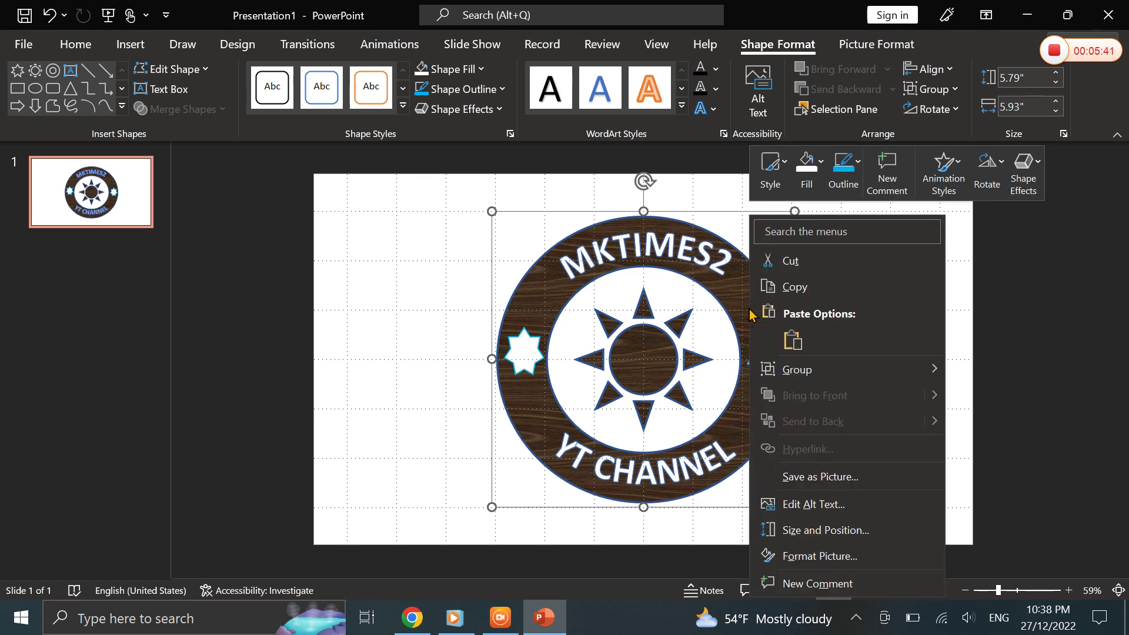
{"action": "left_click", "coordinate": [801, 187]}
{"action": "mouse_move", "coordinate": [836, 497]}
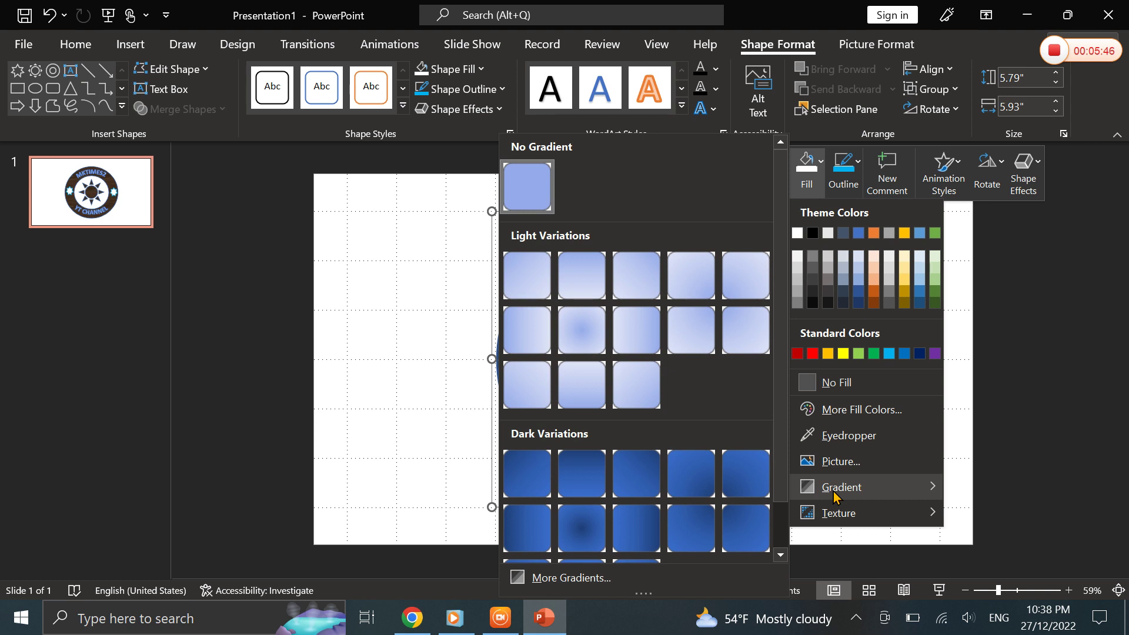
{"action": "left_click", "coordinate": [520, 583]}
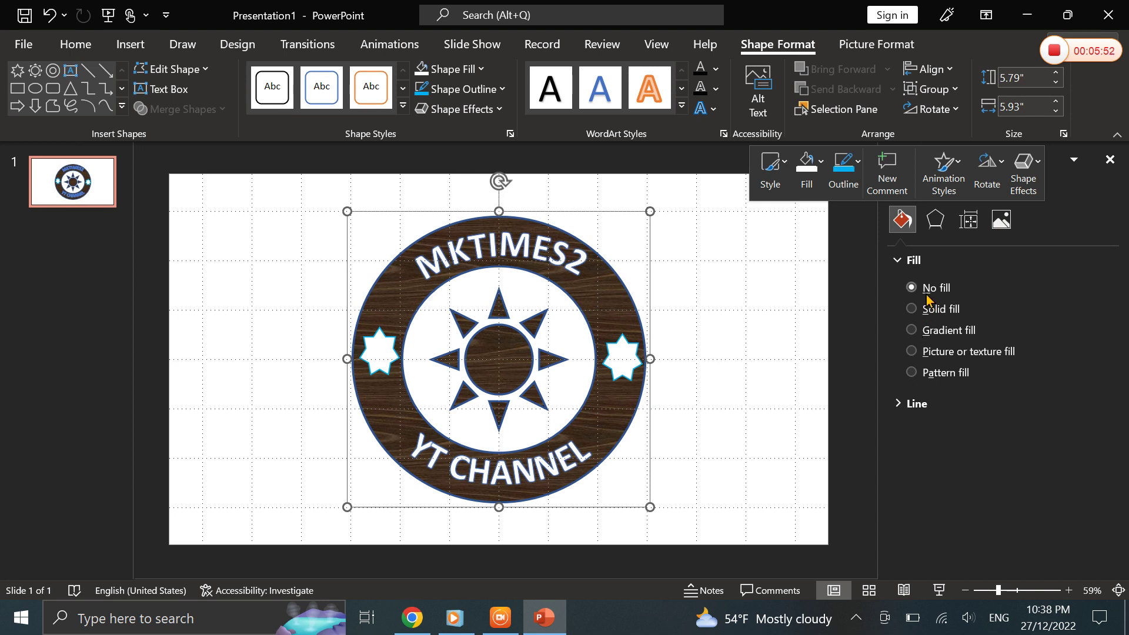
{"action": "left_click", "coordinate": [935, 227]}
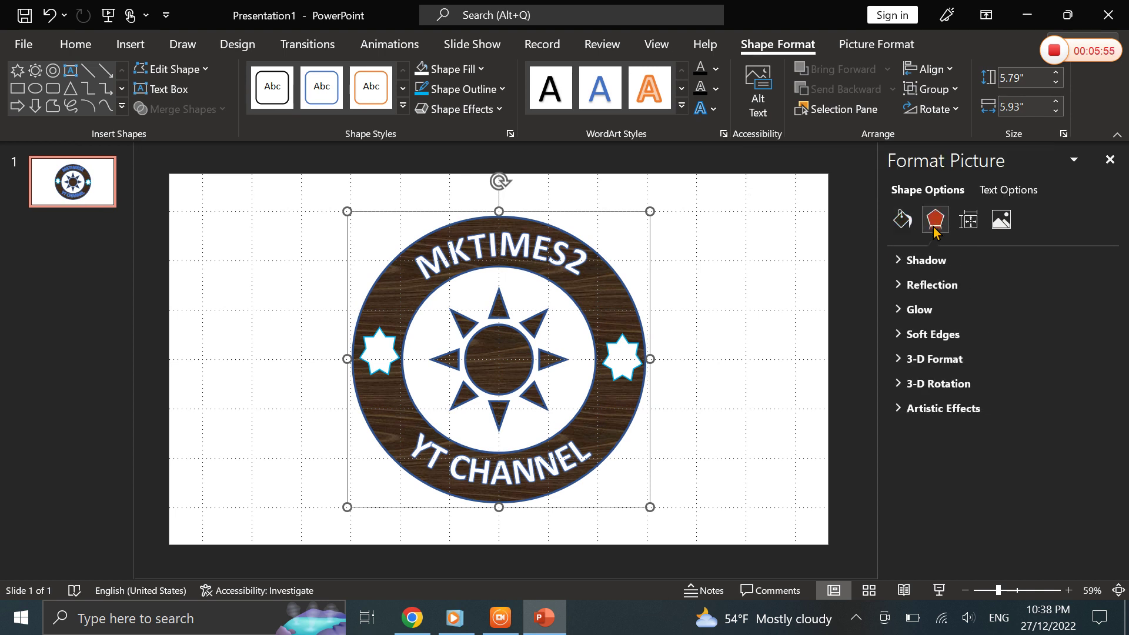
{"action": "left_click", "coordinate": [914, 385]}
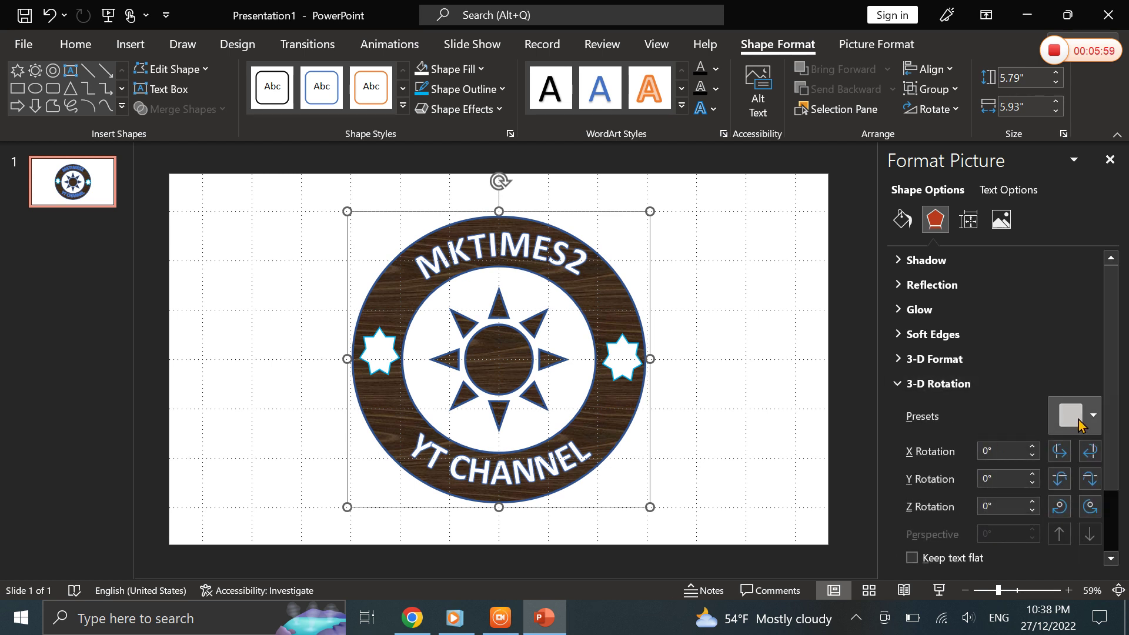
{"action": "left_click", "coordinate": [1081, 425]}
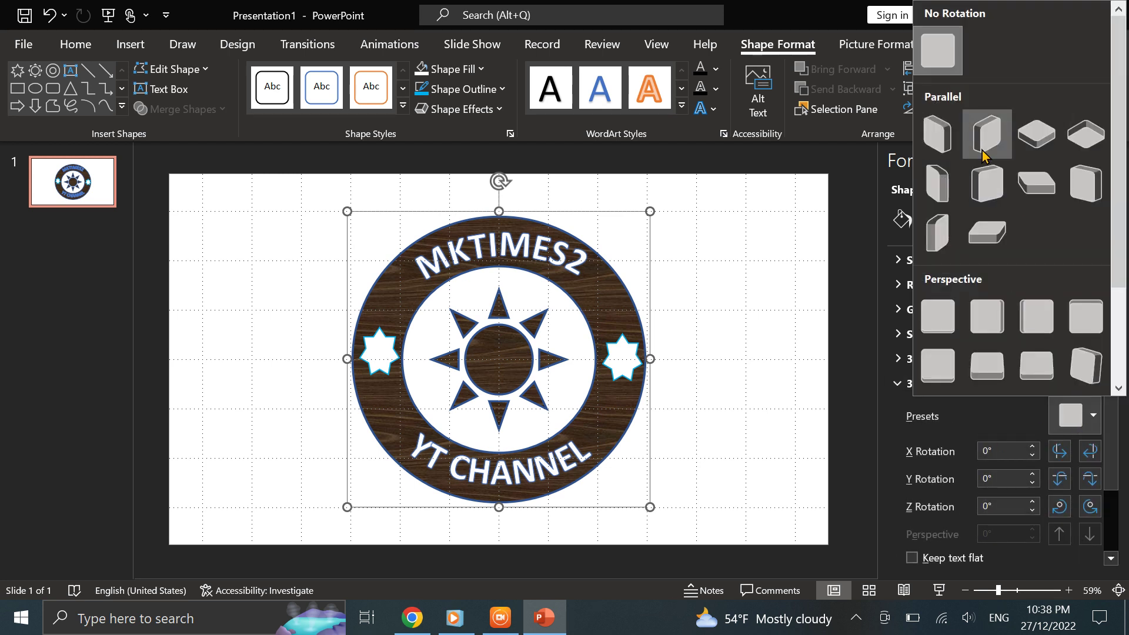
{"action": "left_click", "coordinate": [979, 362]}
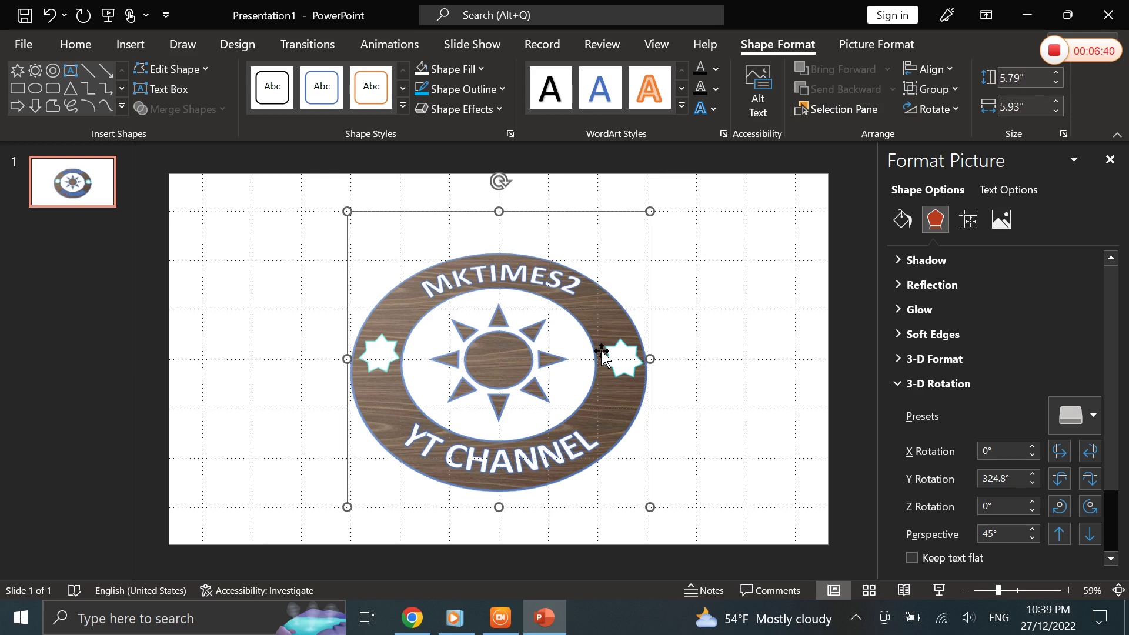
Give the grouped logo matching top and bottom bevels, each 9 pt wide and 6 pt high
{"action": "left_click", "coordinate": [903, 385]}
{"action": "left_click", "coordinate": [904, 362]}
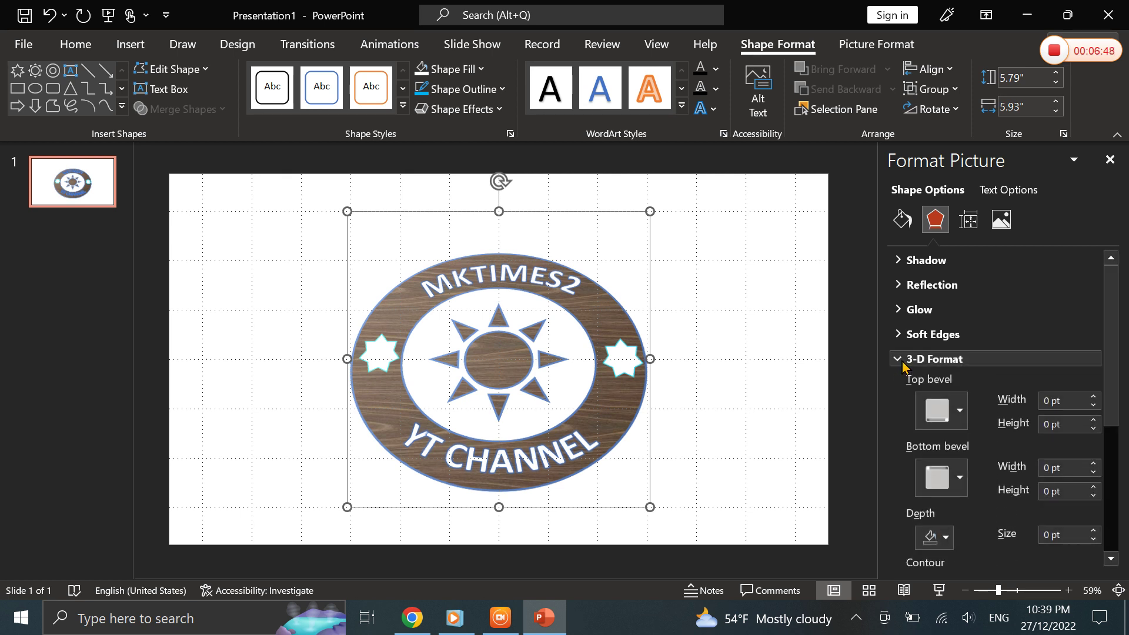
{"action": "left_click", "coordinate": [956, 418]}
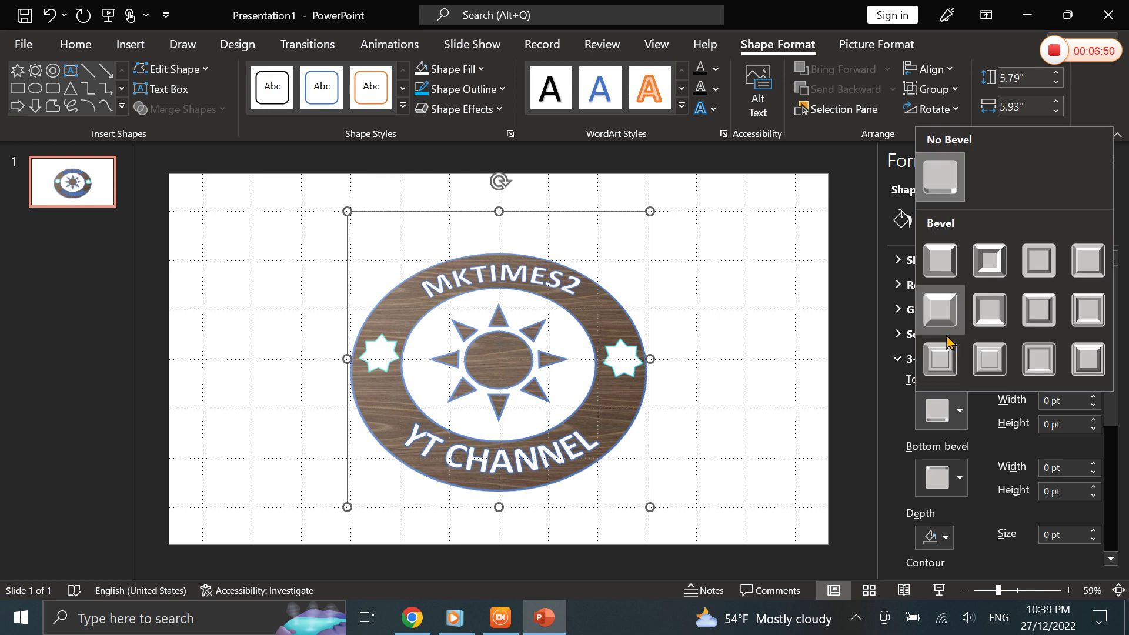
{"action": "left_click", "coordinate": [1039, 360]}
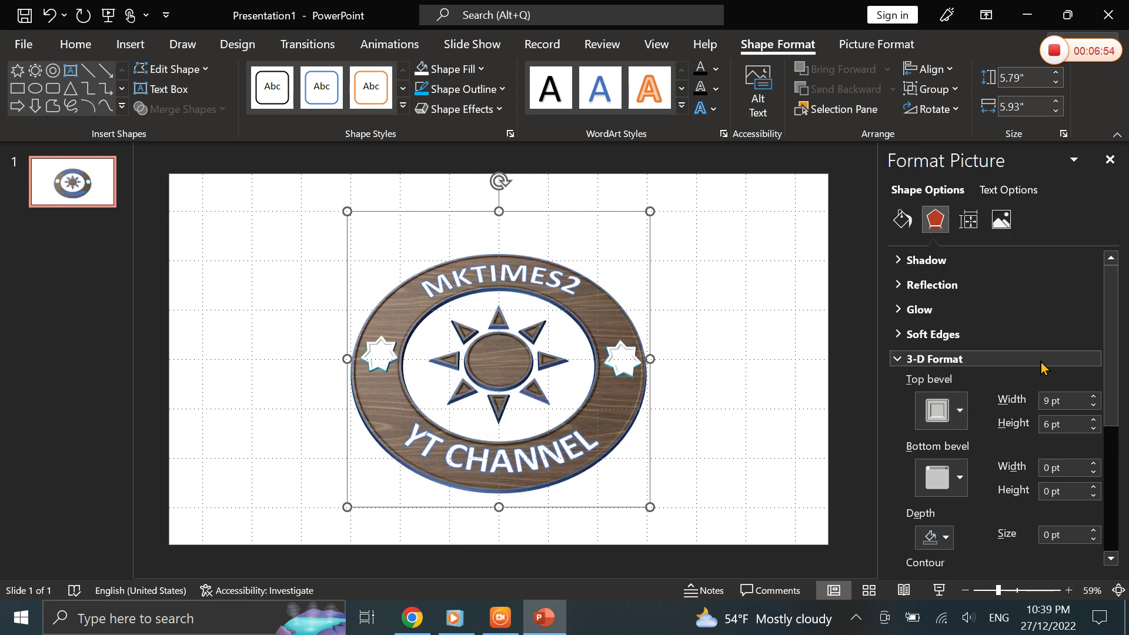
{"action": "left_click", "coordinate": [959, 484]}
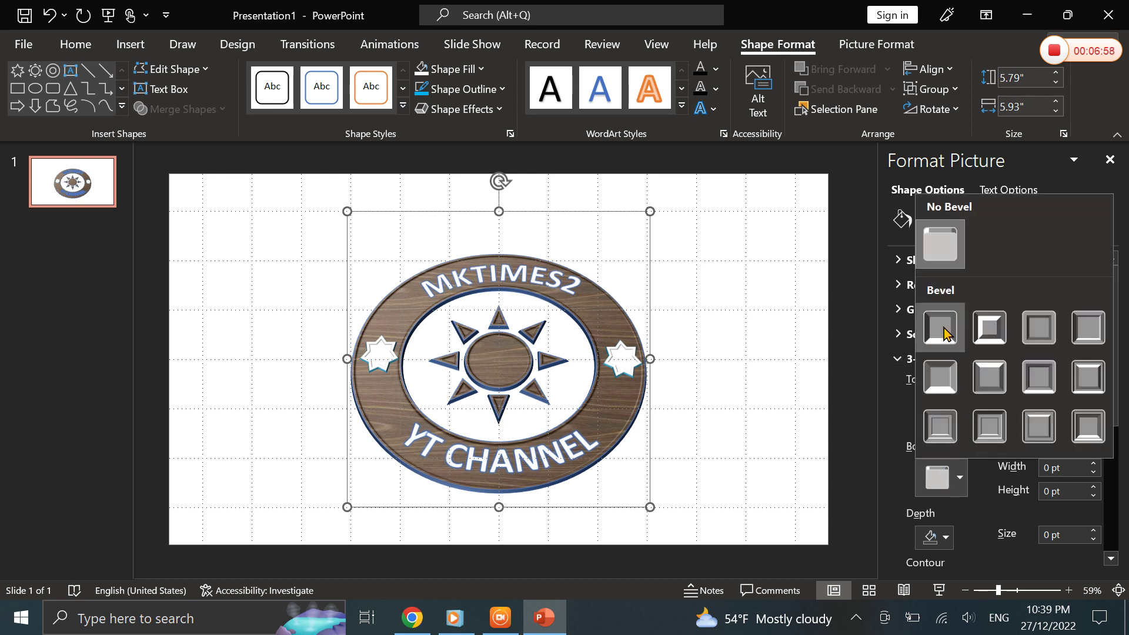
{"action": "left_click", "coordinate": [1039, 427]}
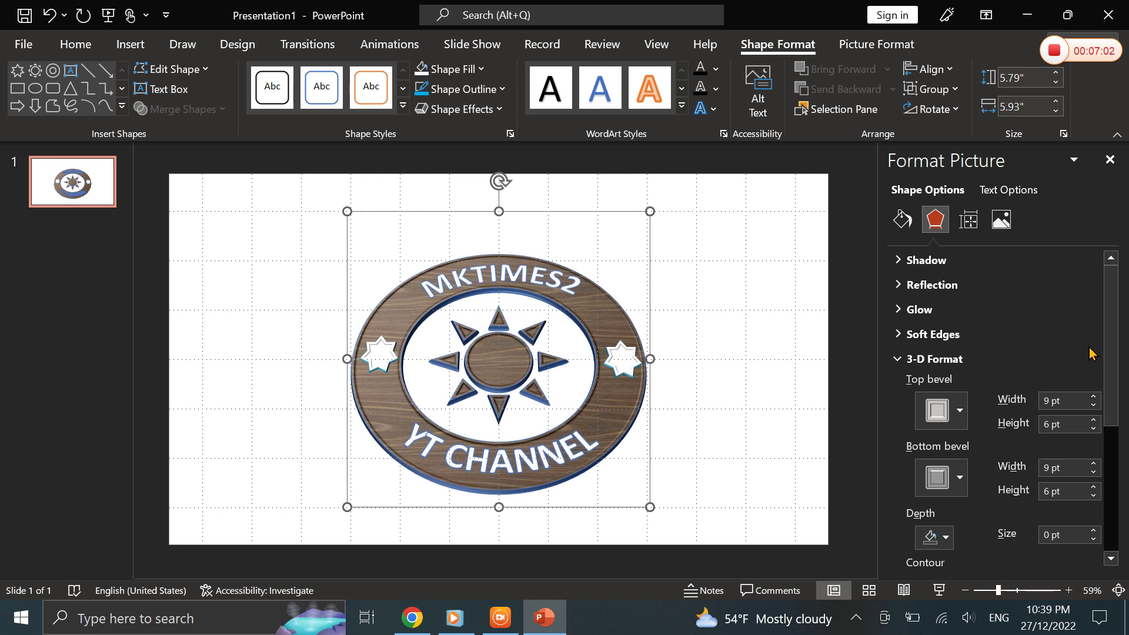
Try the first standard 3-D material on the logo and return it to the second standard material
{"action": "left_click_drag", "start_coordinate": [1108, 354], "coordinate": [1101, 435]}
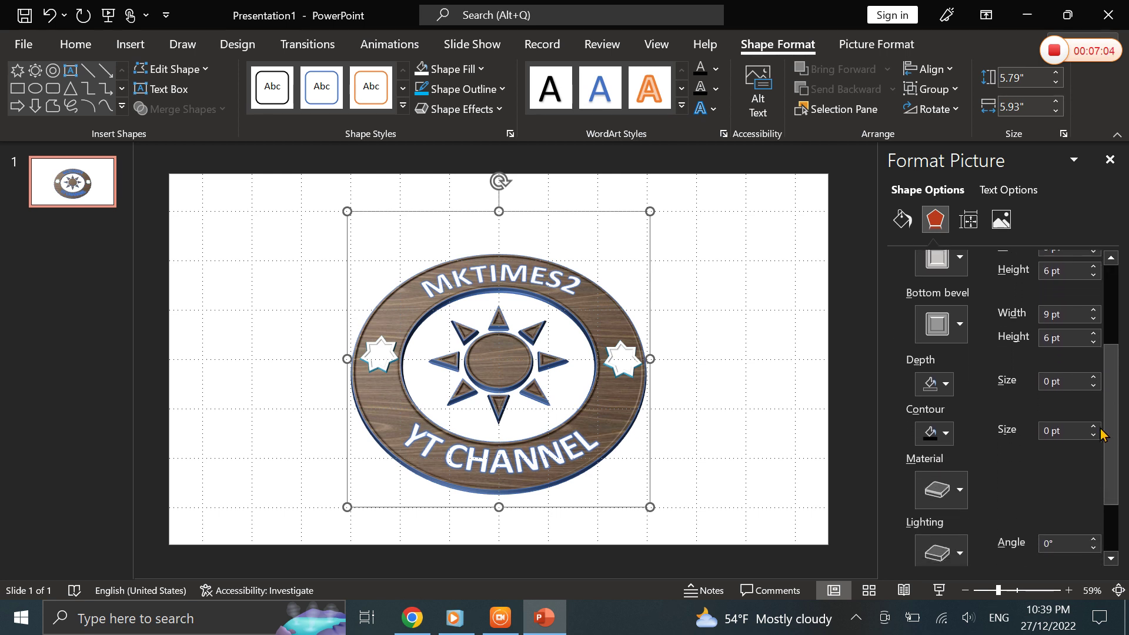
{"action": "scroll", "coordinate": [1113, 428], "scroll_direction": "down", "scroll_amount": 3}
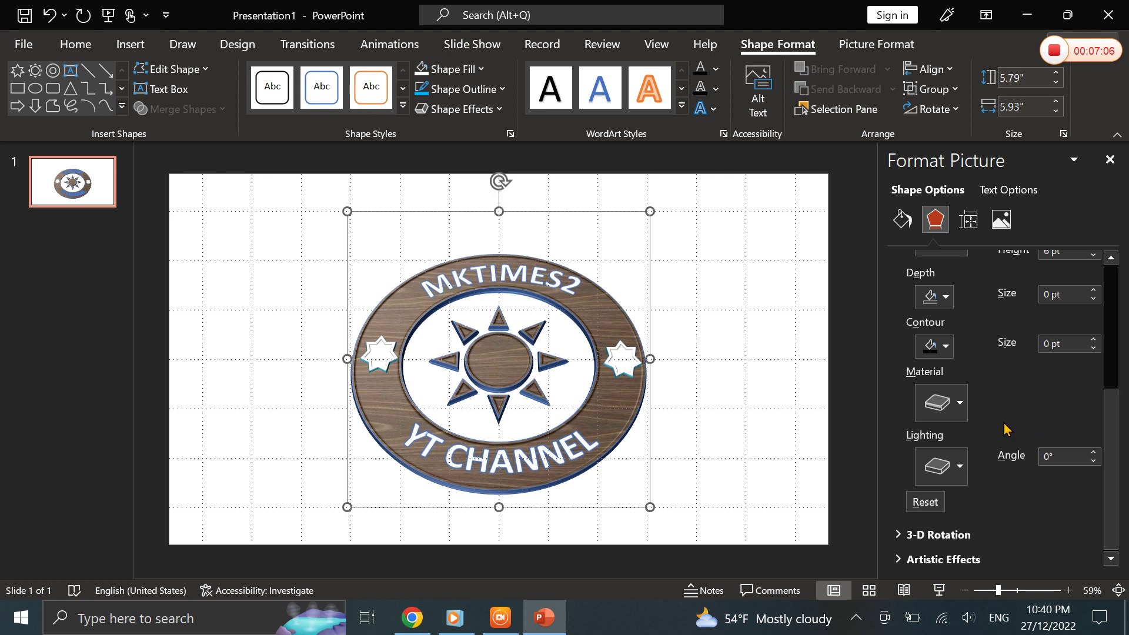
{"action": "left_click", "coordinate": [949, 411]}
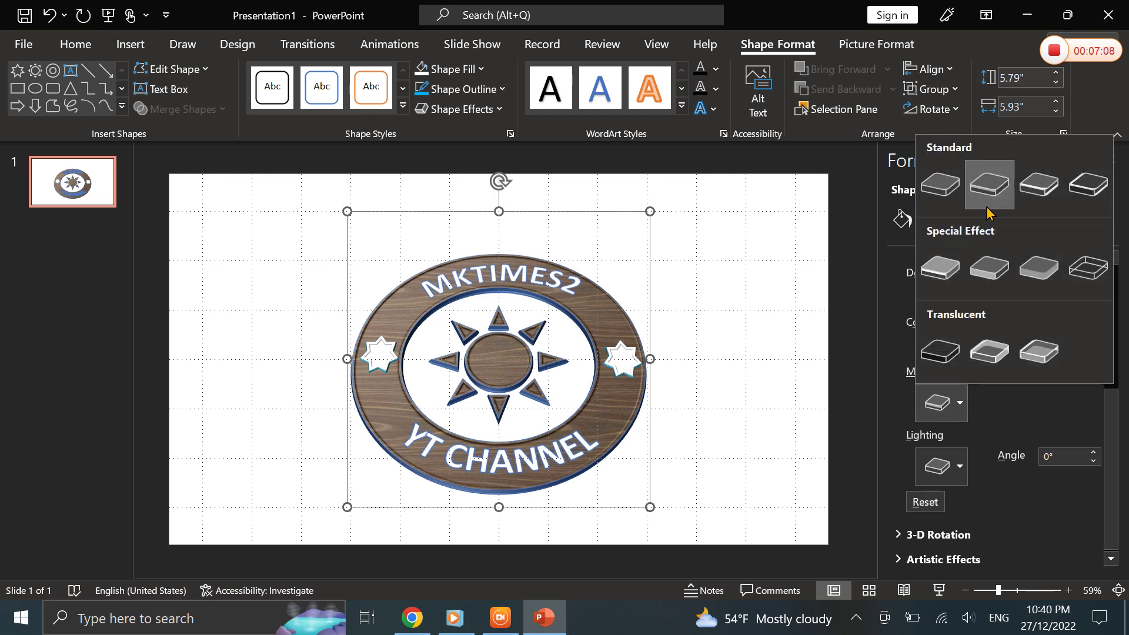
{"action": "left_click", "coordinate": [936, 203]}
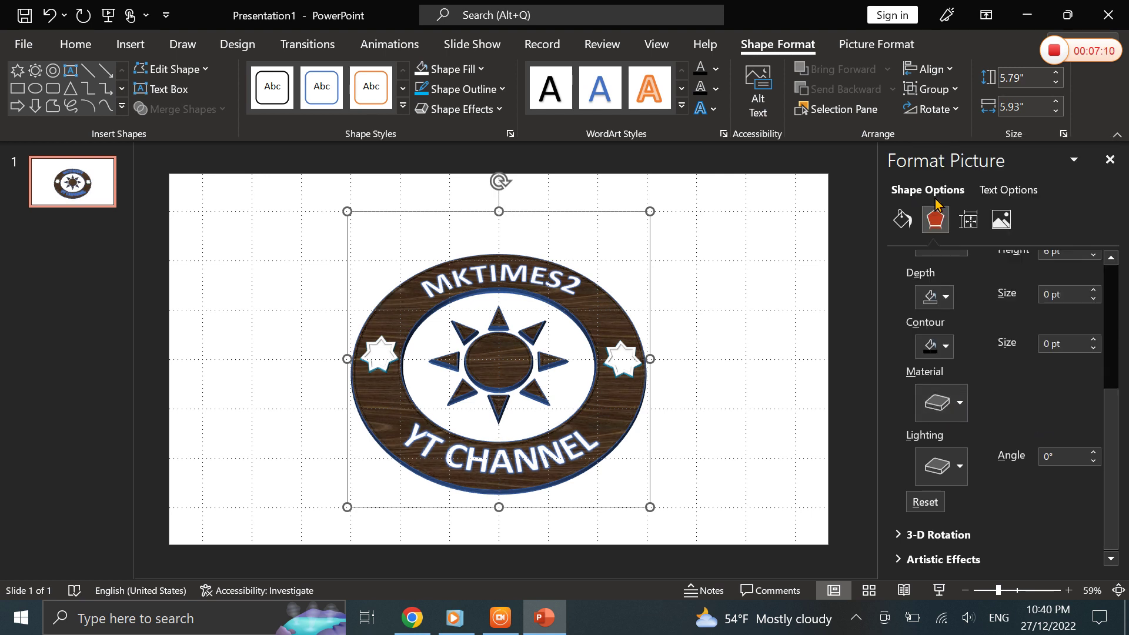
{"action": "left_click", "coordinate": [946, 412]}
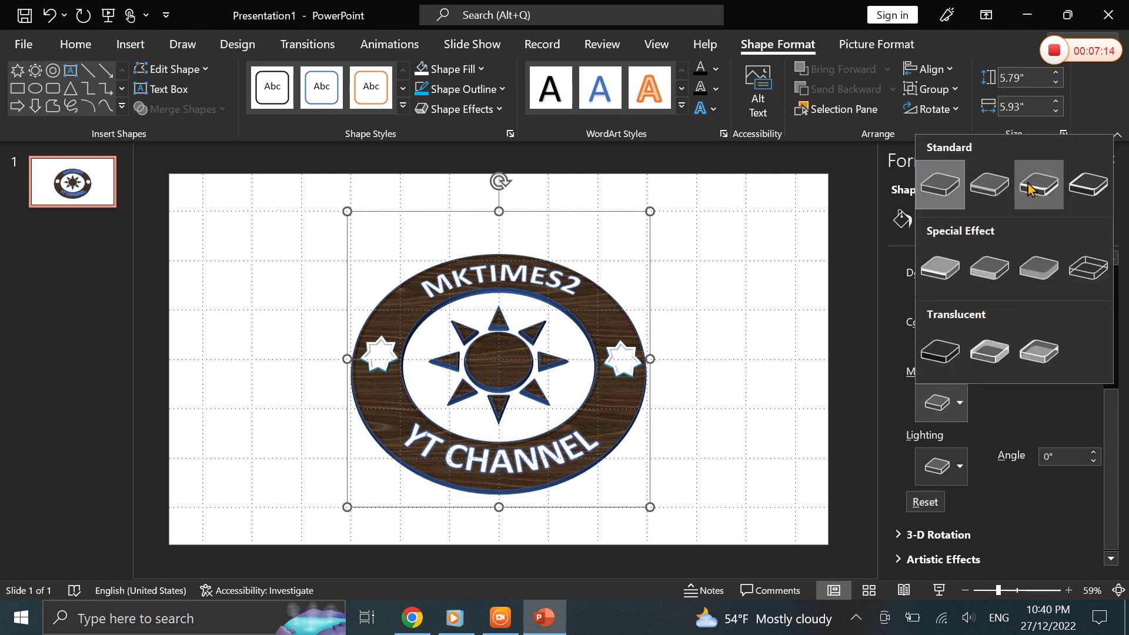
{"action": "left_click", "coordinate": [993, 190]}
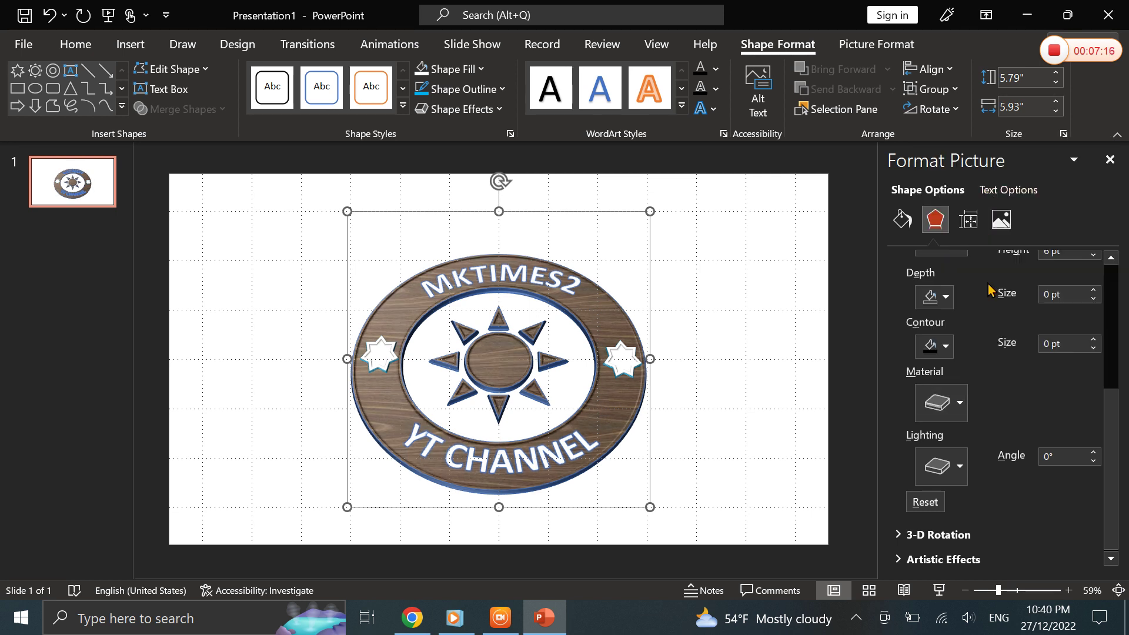
Try the third and the sixth neutral lighting presets on the logo and return it to the first neutral preset
{"action": "left_click", "coordinate": [952, 465]}
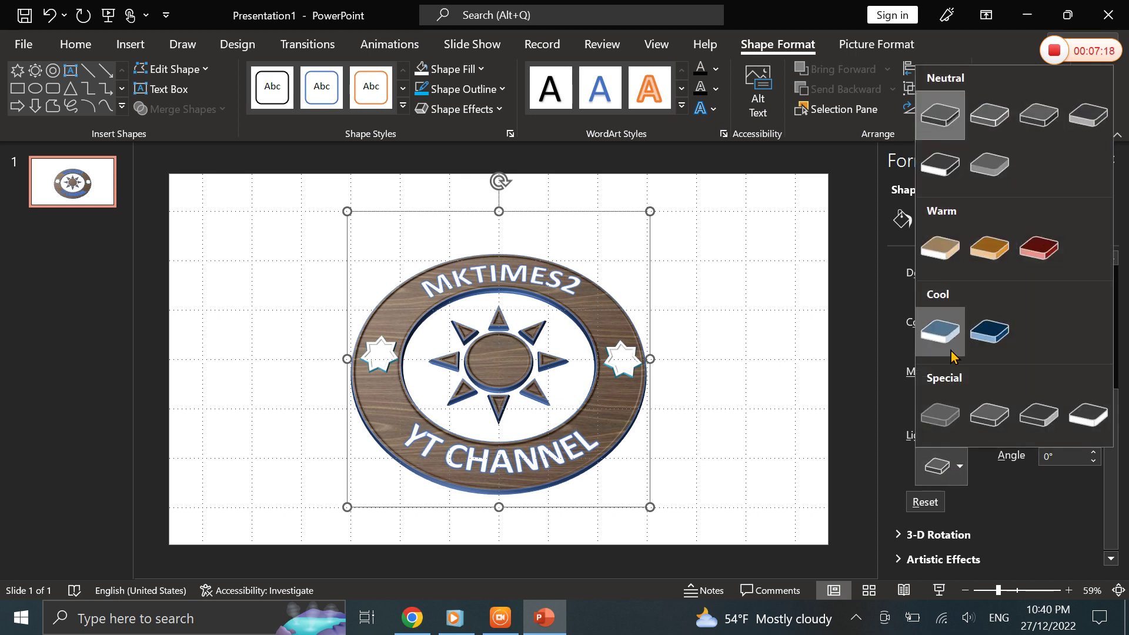
{"action": "left_click", "coordinate": [1039, 121]}
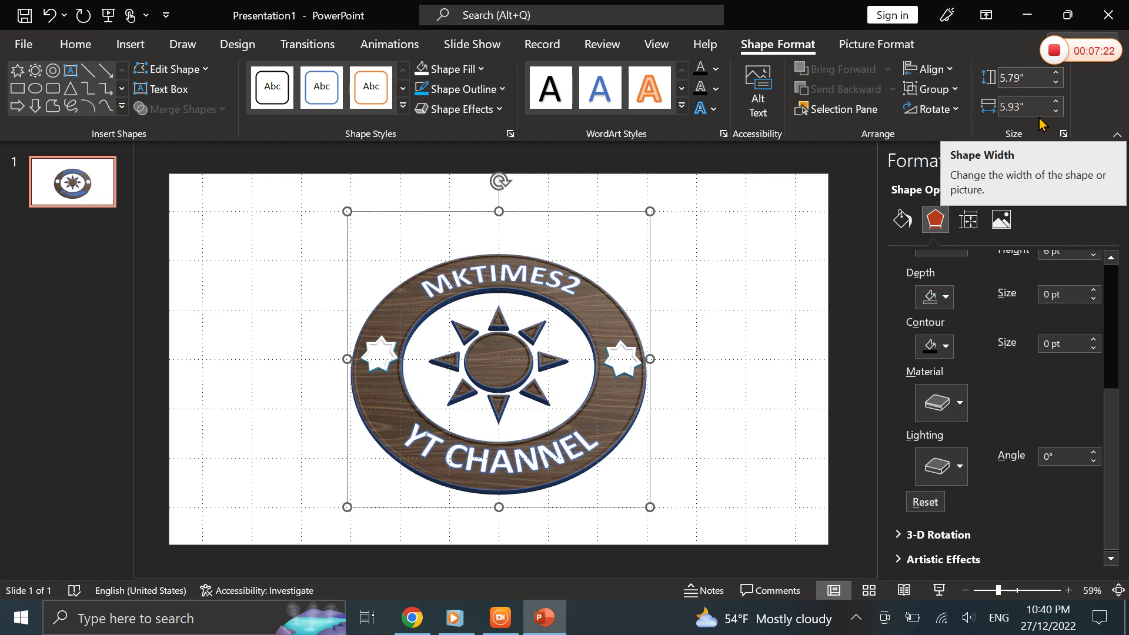
{"action": "left_click", "coordinate": [943, 475]}
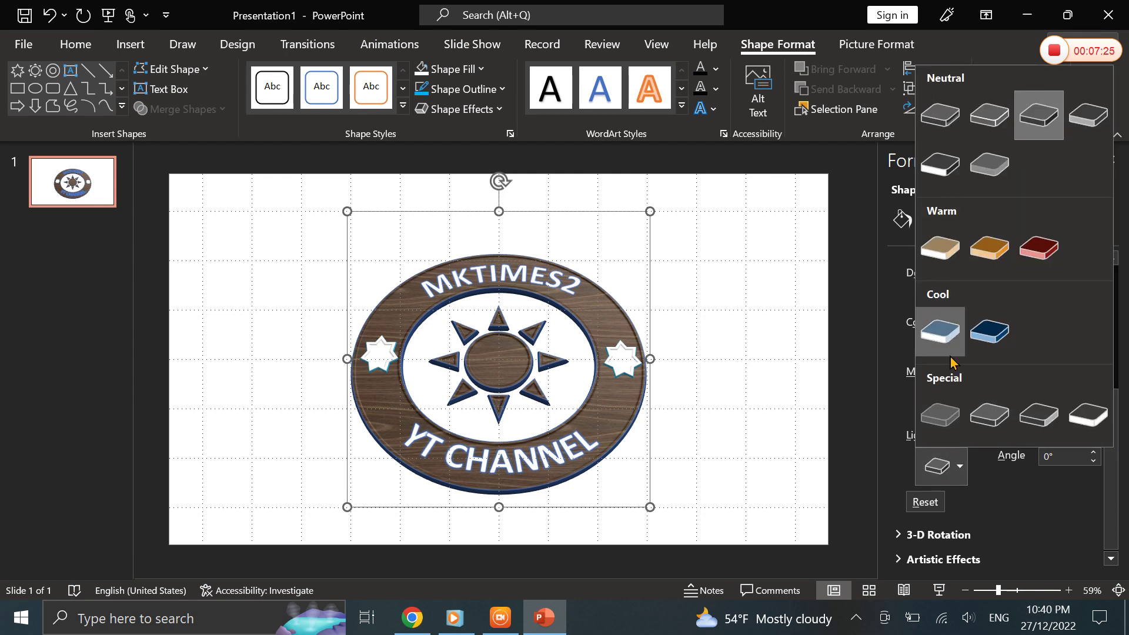
{"action": "left_click", "coordinate": [975, 175]}
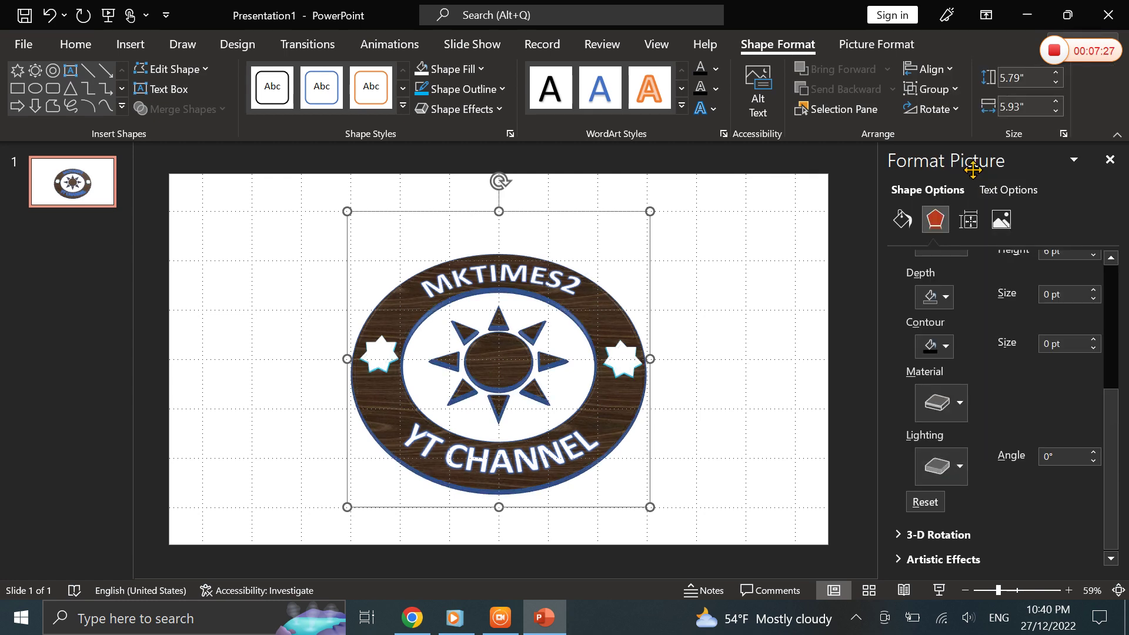
{"action": "left_click", "coordinate": [953, 478]}
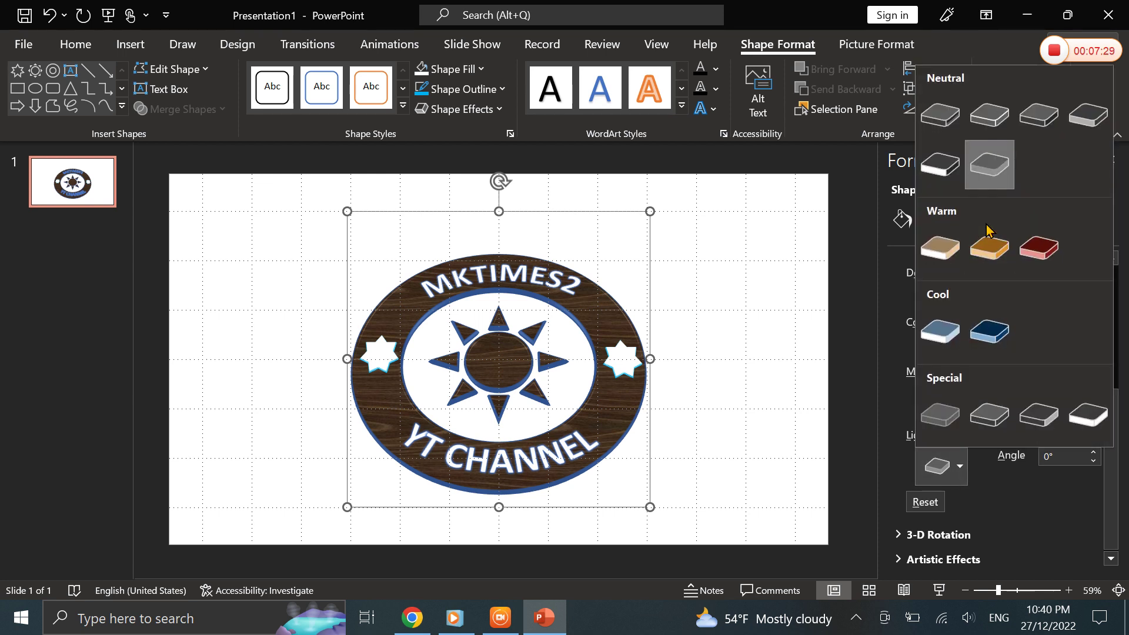
{"action": "left_click", "coordinate": [947, 125]}
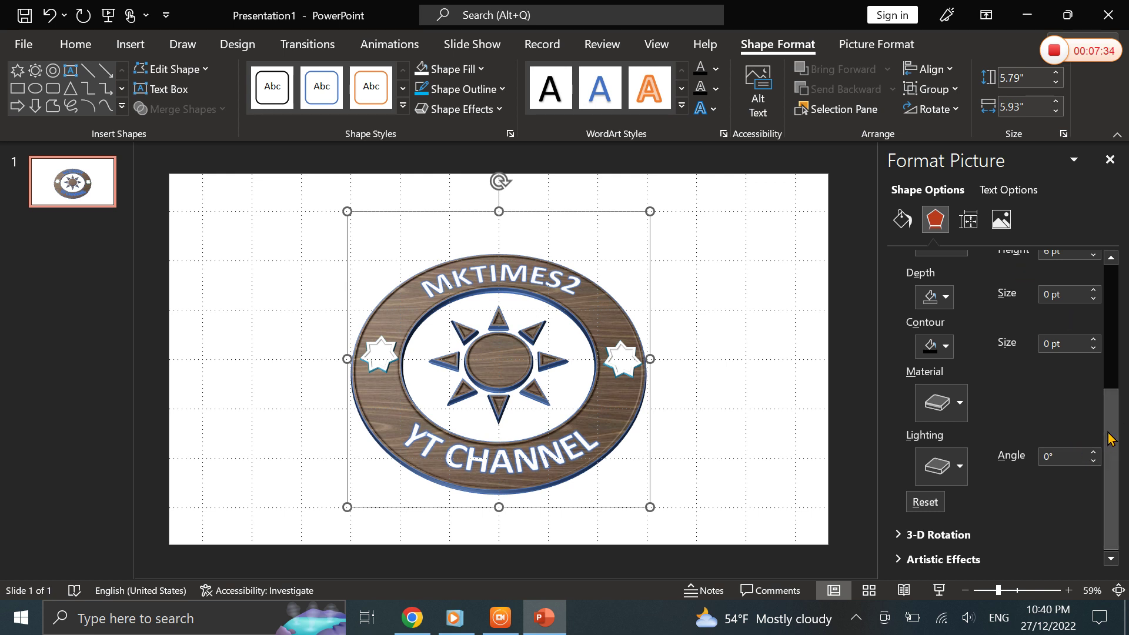
Try a top bevel 12 pt wide and 4 pt high on the logo, and settle on one 6 pt wide and 6 pt high
{"action": "left_click_drag", "start_coordinate": [1109, 438], "coordinate": [1110, 335]}
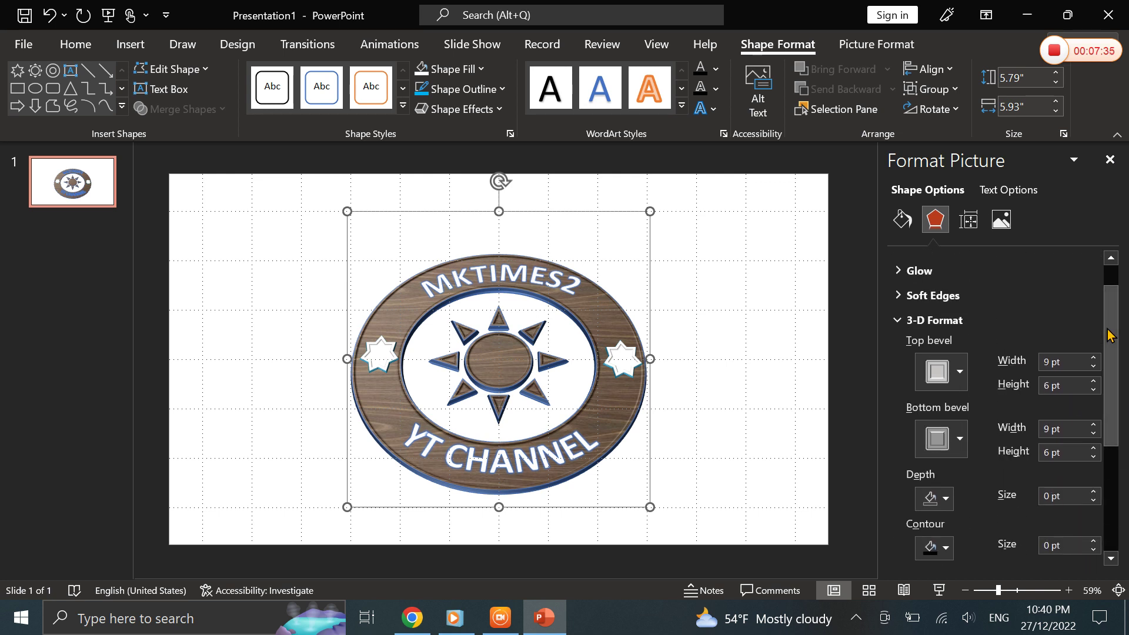
{"action": "left_click", "coordinate": [959, 371]}
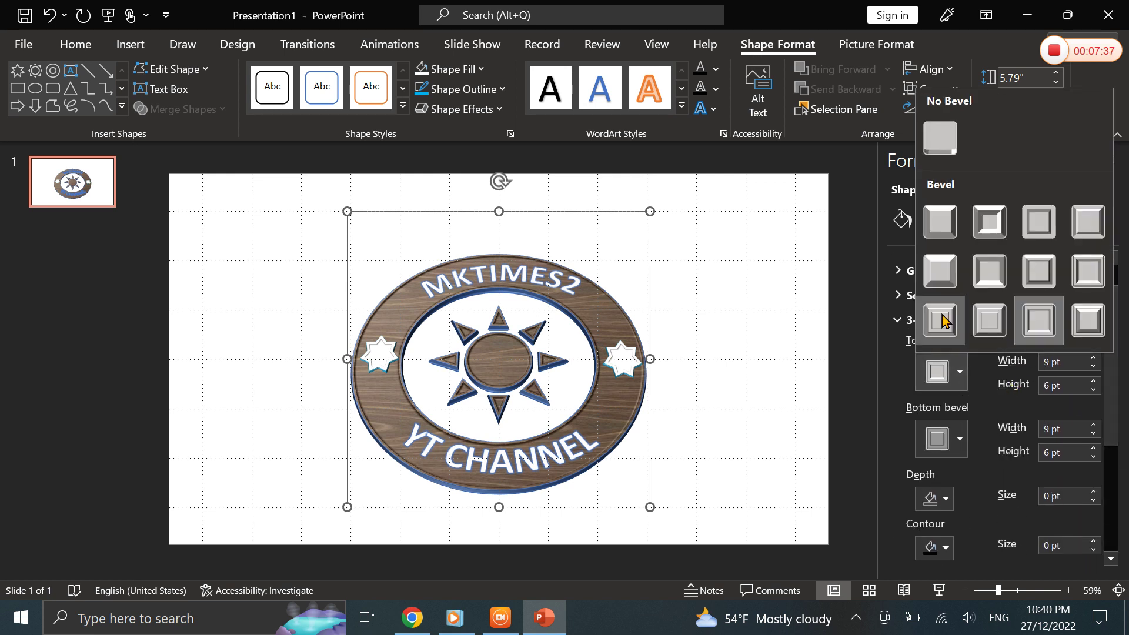
{"action": "left_click", "coordinate": [989, 280]}
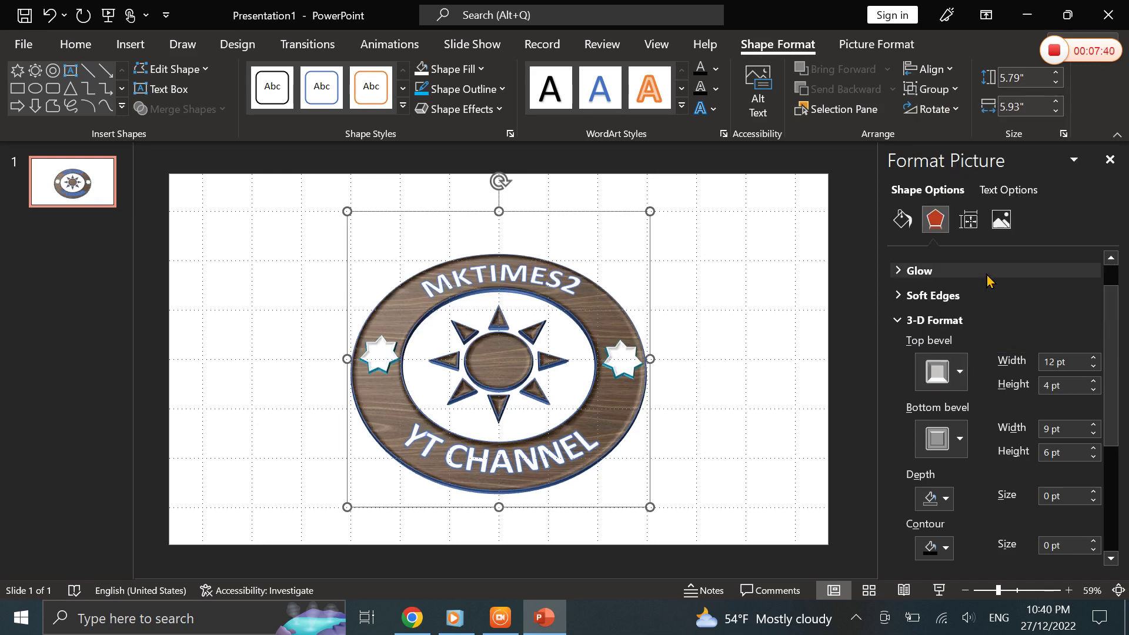
{"action": "left_click", "coordinate": [958, 371]}
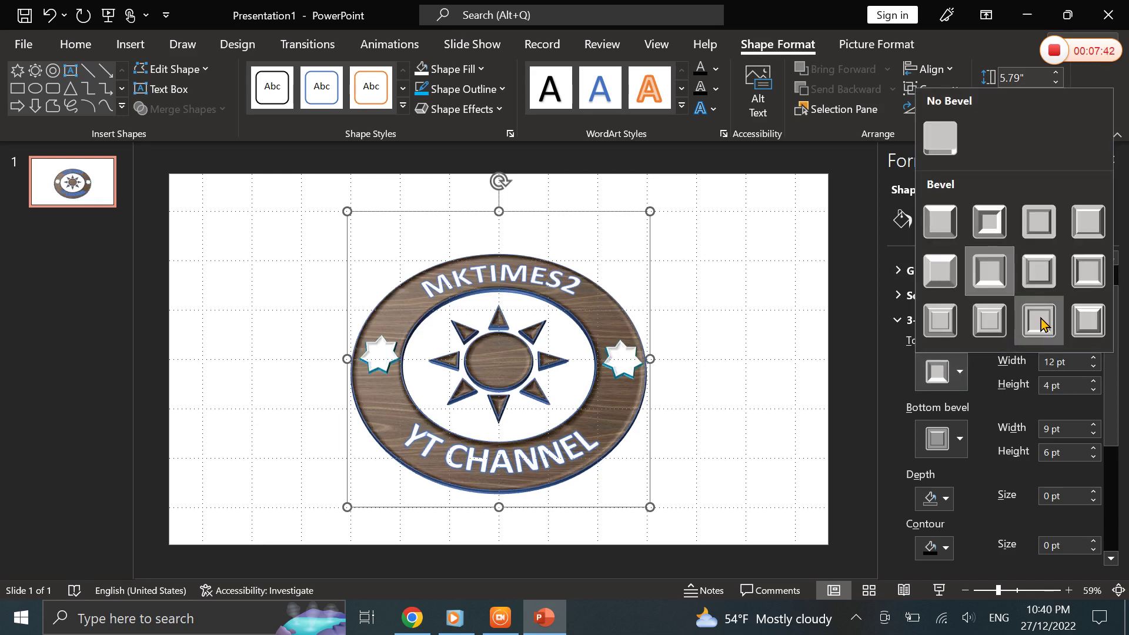
{"action": "left_click", "coordinate": [1079, 287]}
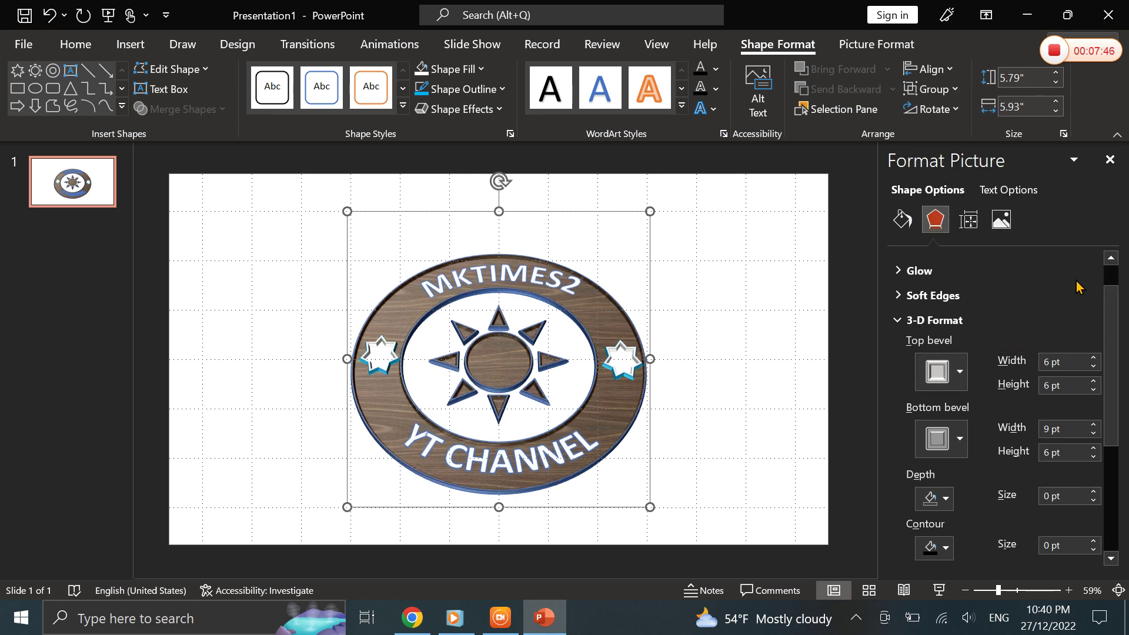
{"action": "left_click", "coordinate": [1110, 160]}
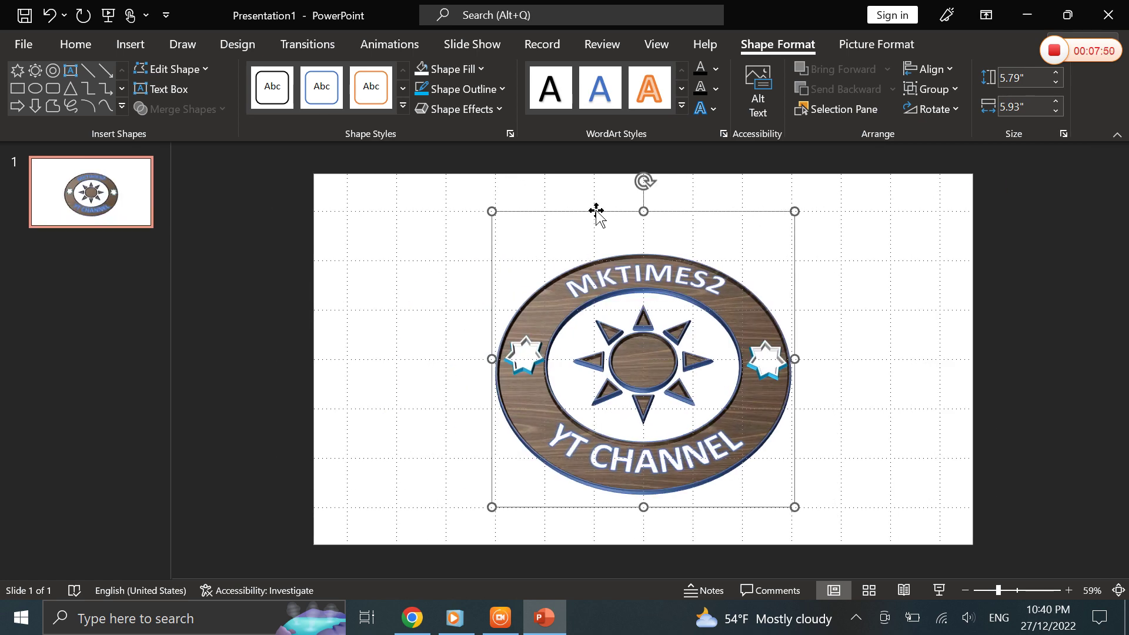
Draw an oval about 4.52" high and 5.37" wide over the logo, just inside its outer wooden rim
{"action": "left_click", "coordinate": [125, 51]}
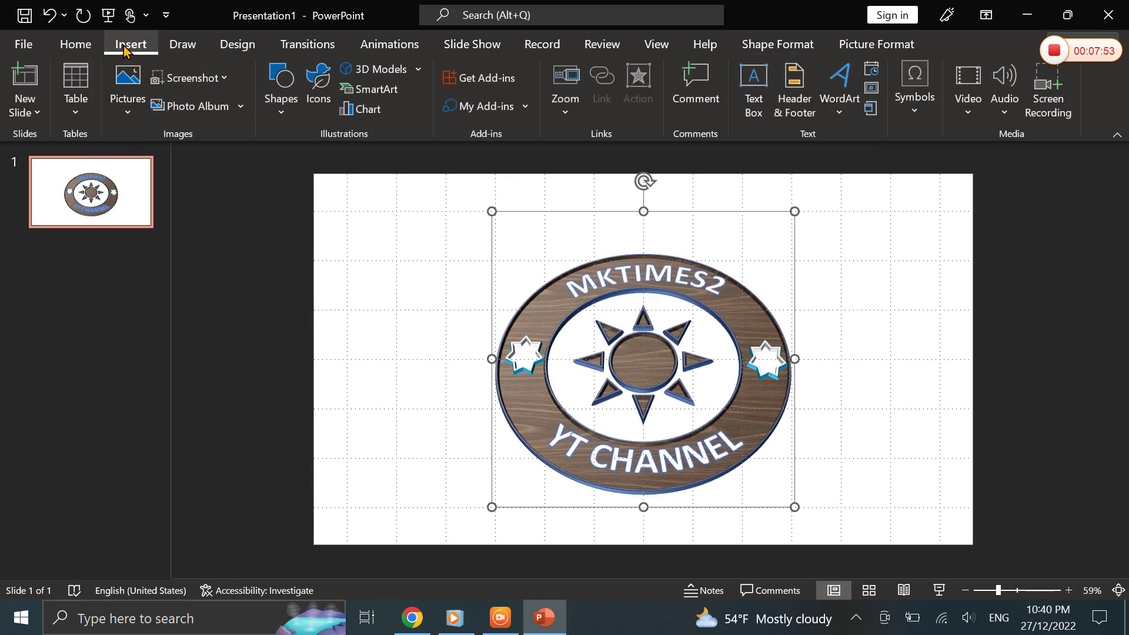
{"action": "left_click", "coordinate": [280, 113]}
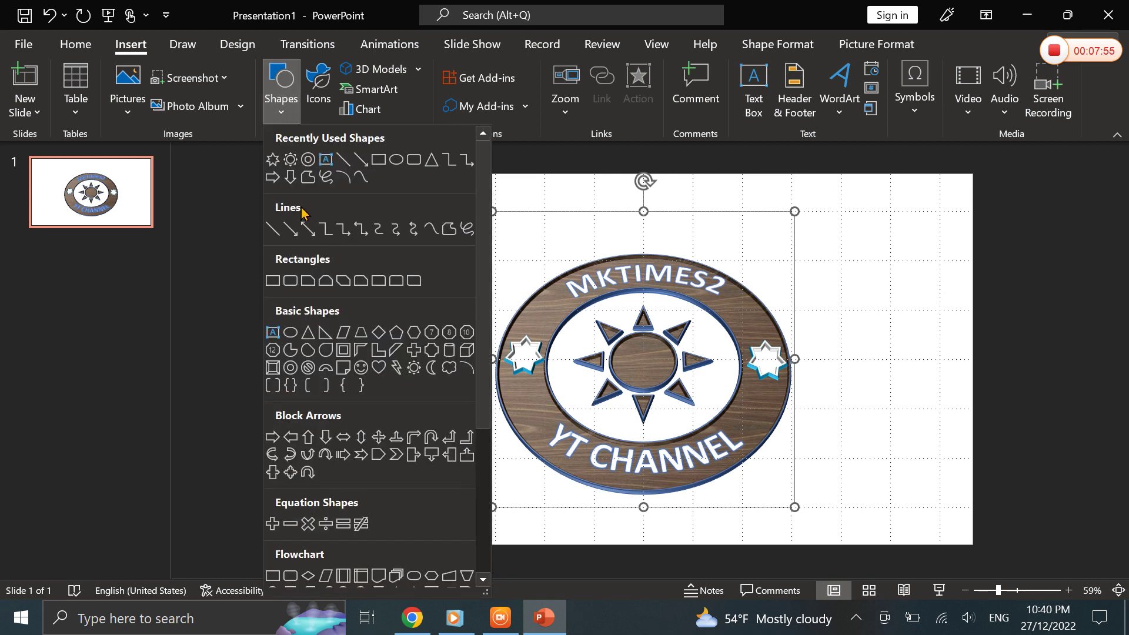
{"action": "left_click", "coordinate": [395, 159]}
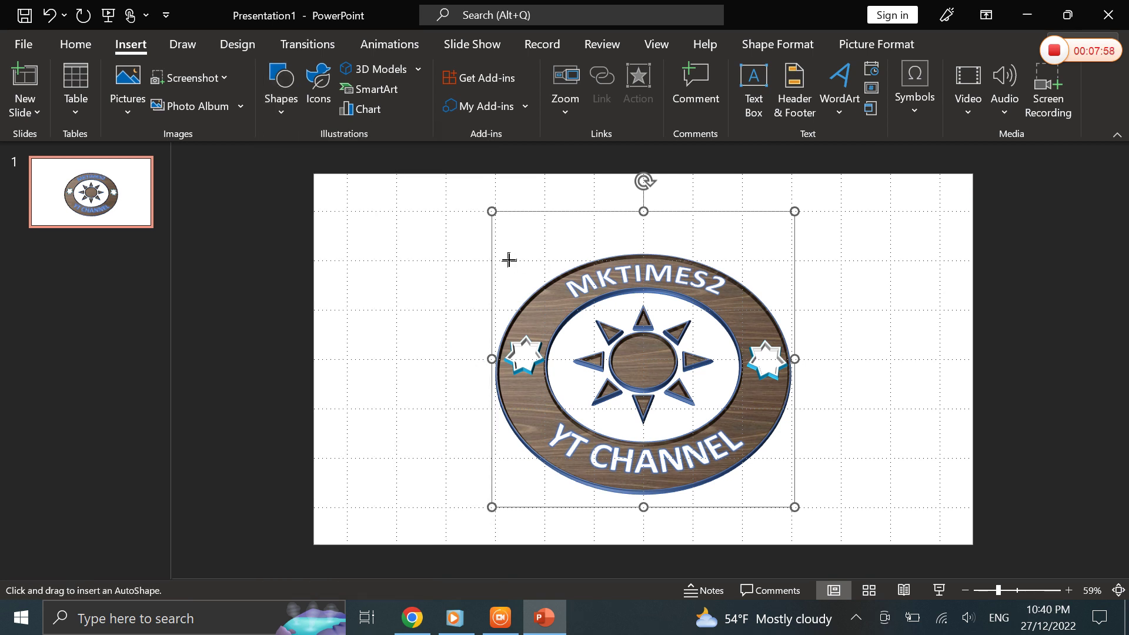
{"action": "left_click_drag", "start_coordinate": [509, 259], "coordinate": [774, 484]}
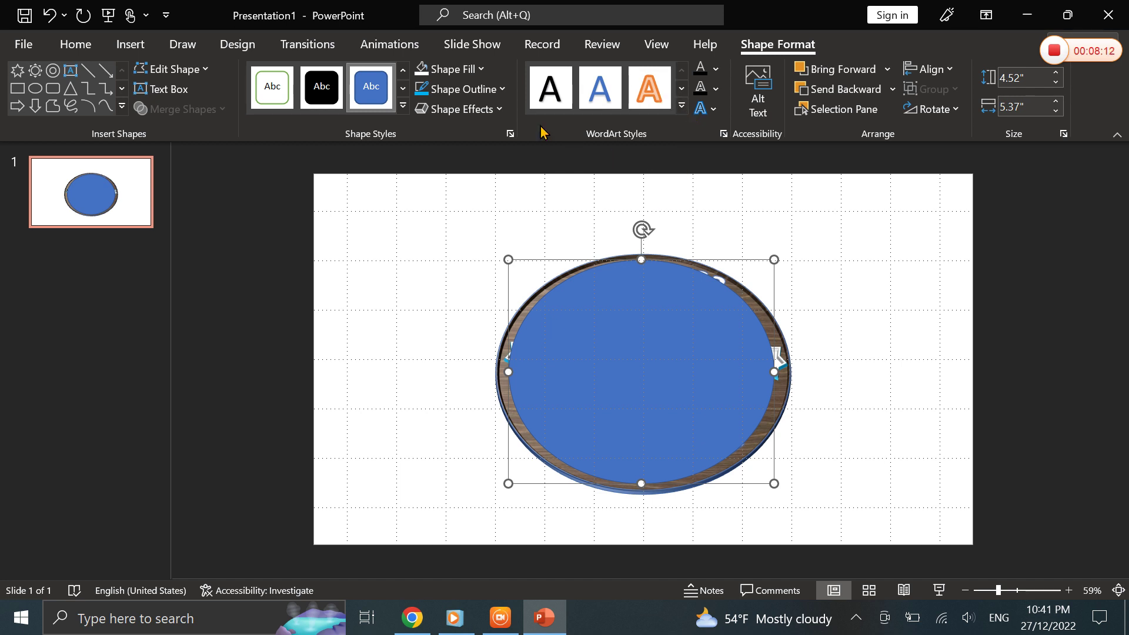
Change the new oval's fill from solid to a gradient fill
{"action": "left_click", "coordinate": [469, 72]}
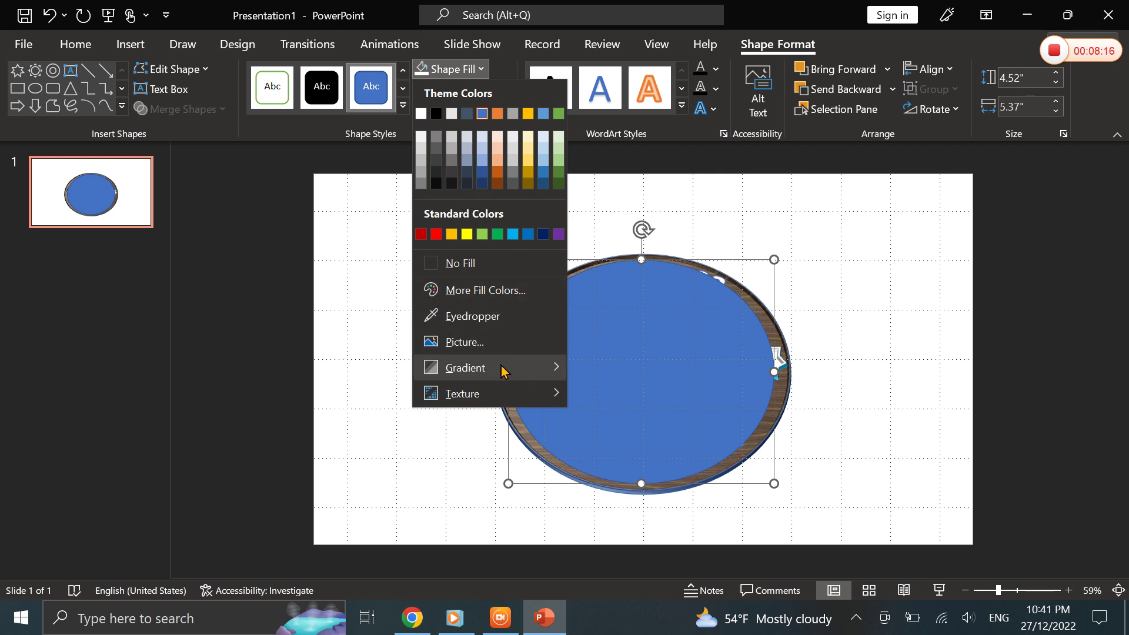
{"action": "mouse_move", "coordinate": [503, 372]}
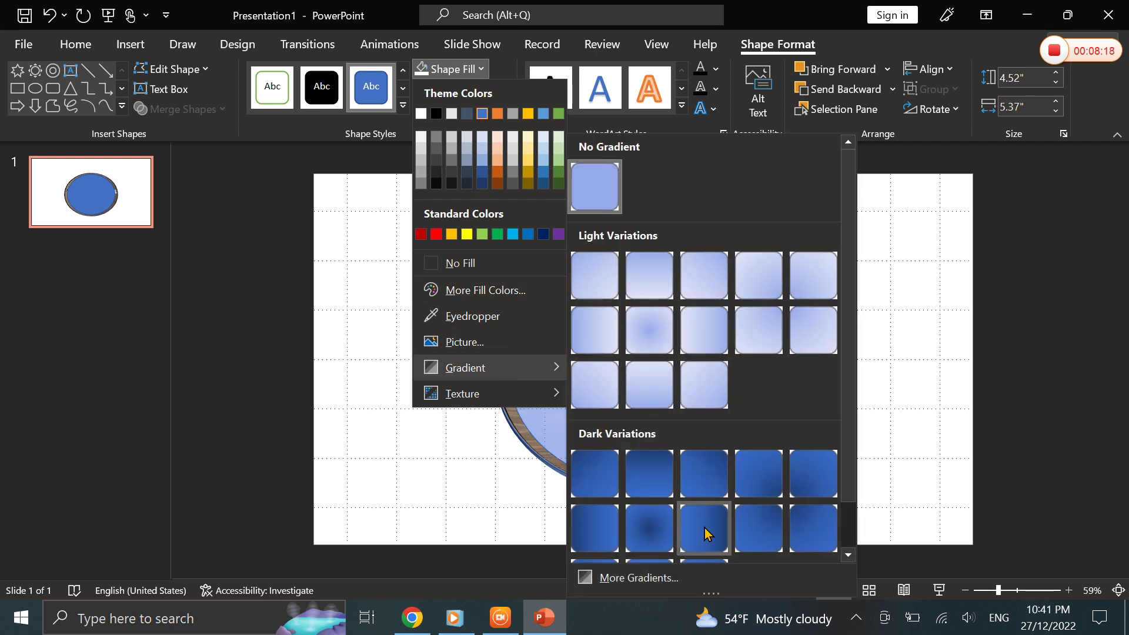
{"action": "left_click", "coordinate": [584, 579]}
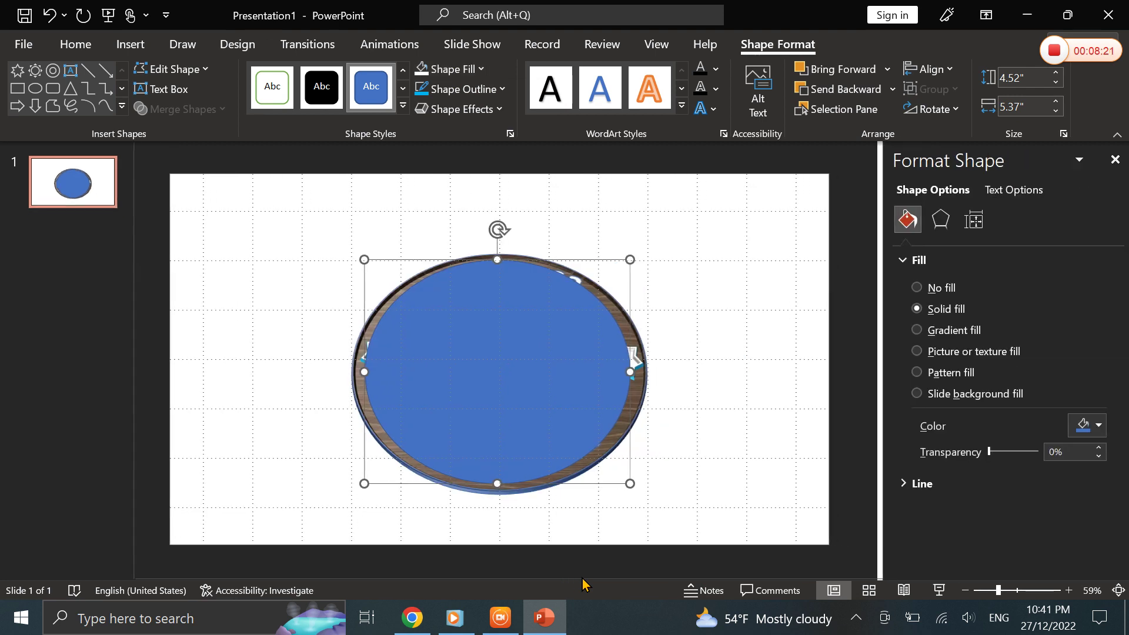
{"action": "left_click", "coordinate": [912, 331]}
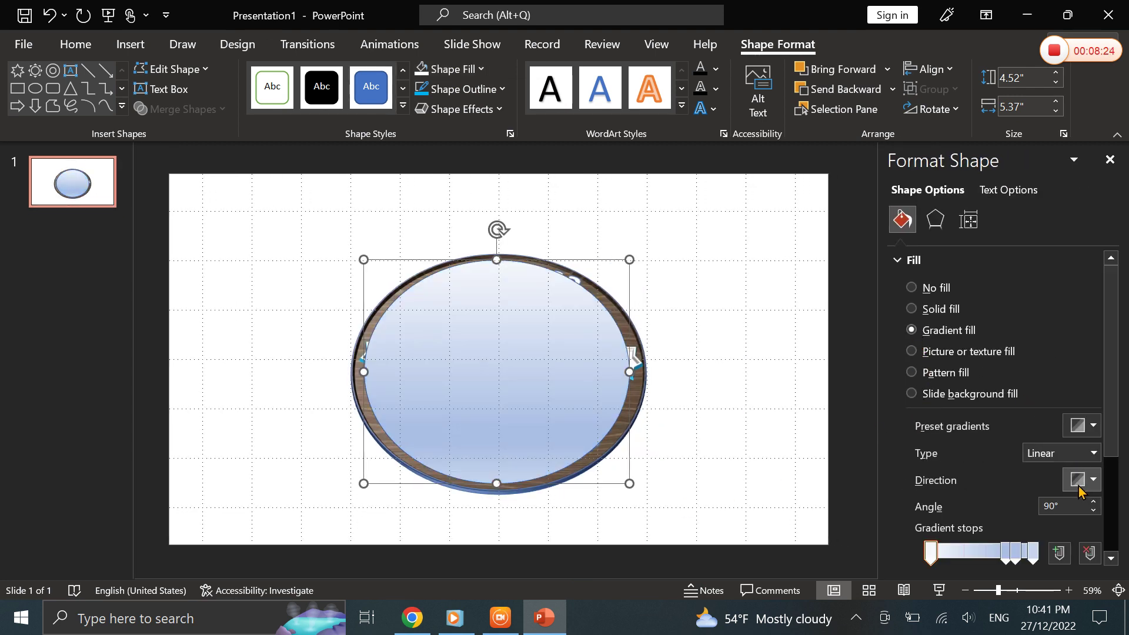
Remove the oval's last gradient stop and move the second stop to 52%
{"action": "left_click", "coordinate": [1033, 558]}
{"action": "left_click", "coordinate": [1088, 555]}
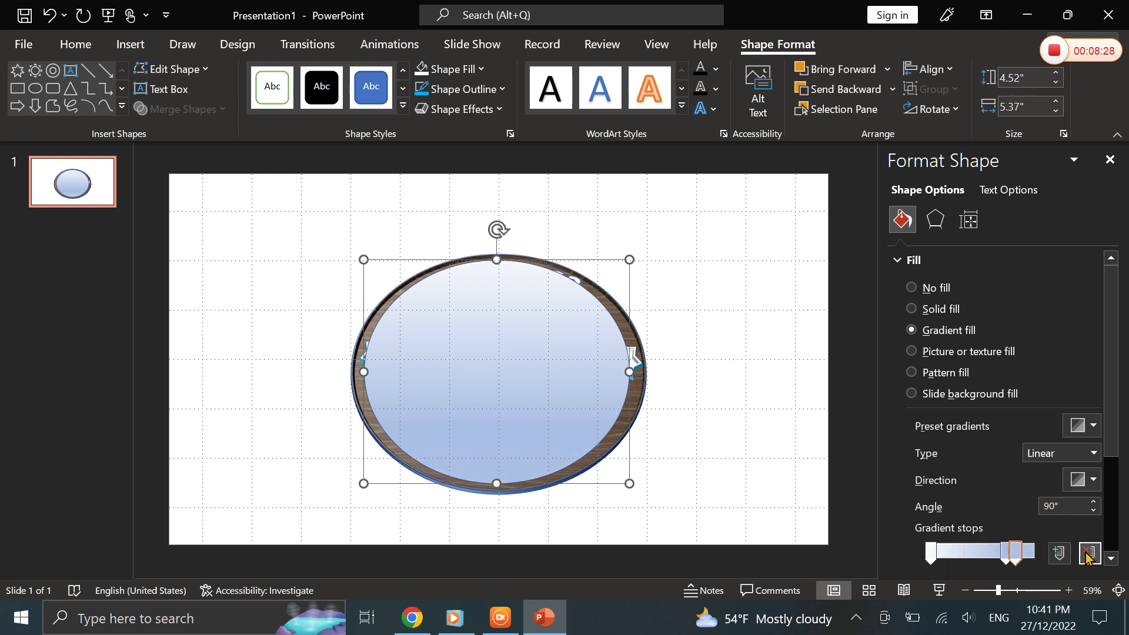
{"action": "left_click_drag", "start_coordinate": [1007, 562], "coordinate": [983, 559]}
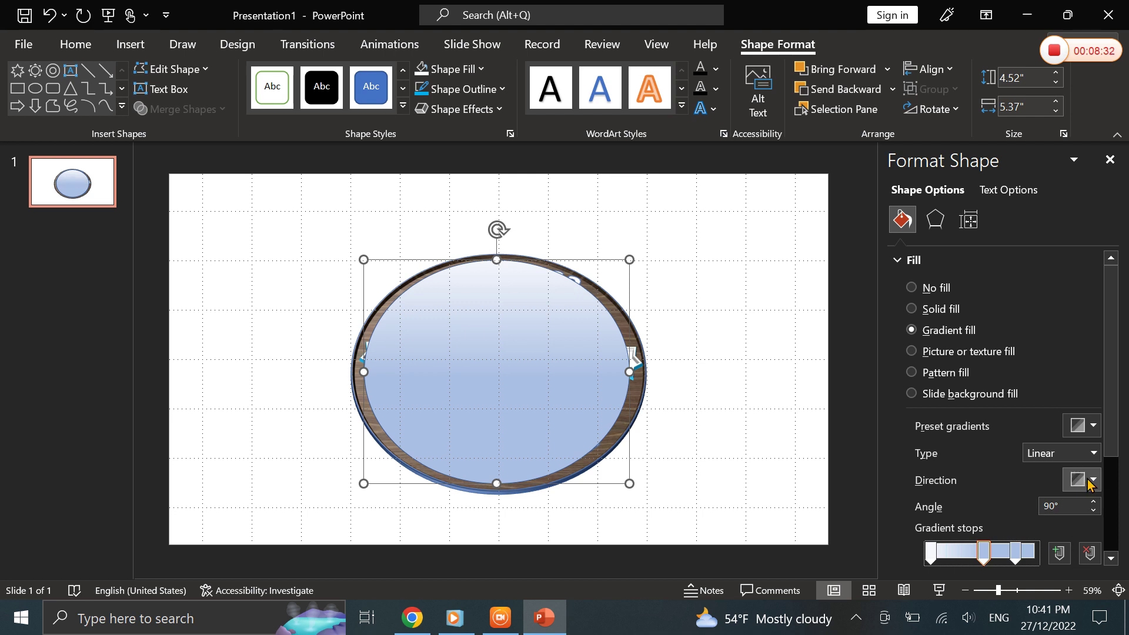
Make the oval's gradient radial, spreading from the center
{"action": "left_click", "coordinate": [1081, 454]}
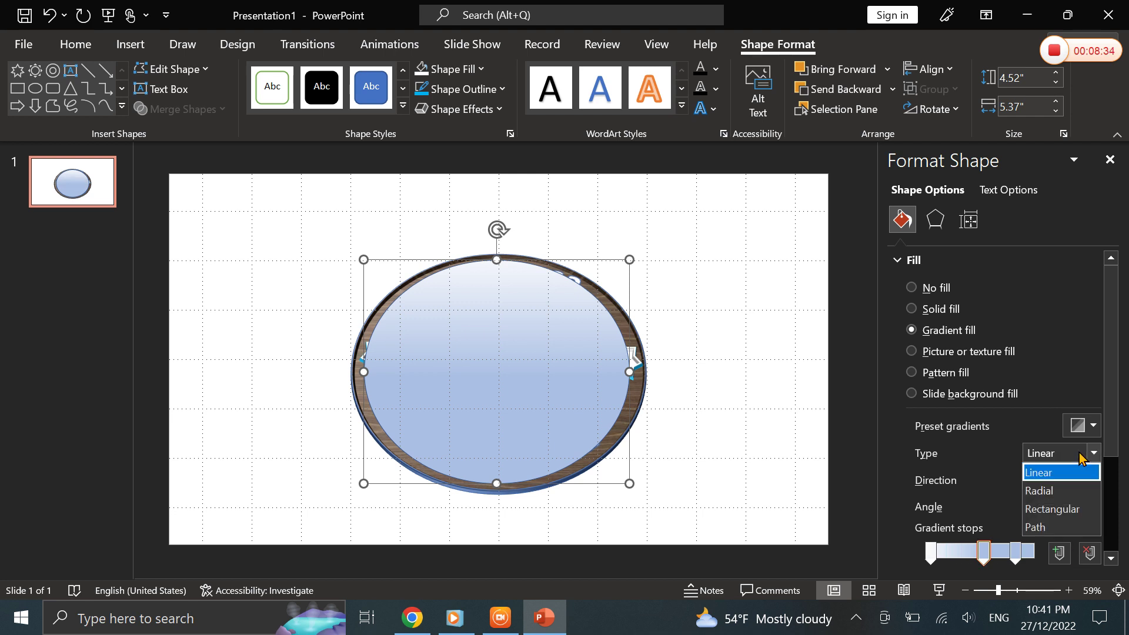
{"action": "left_click", "coordinate": [1065, 491]}
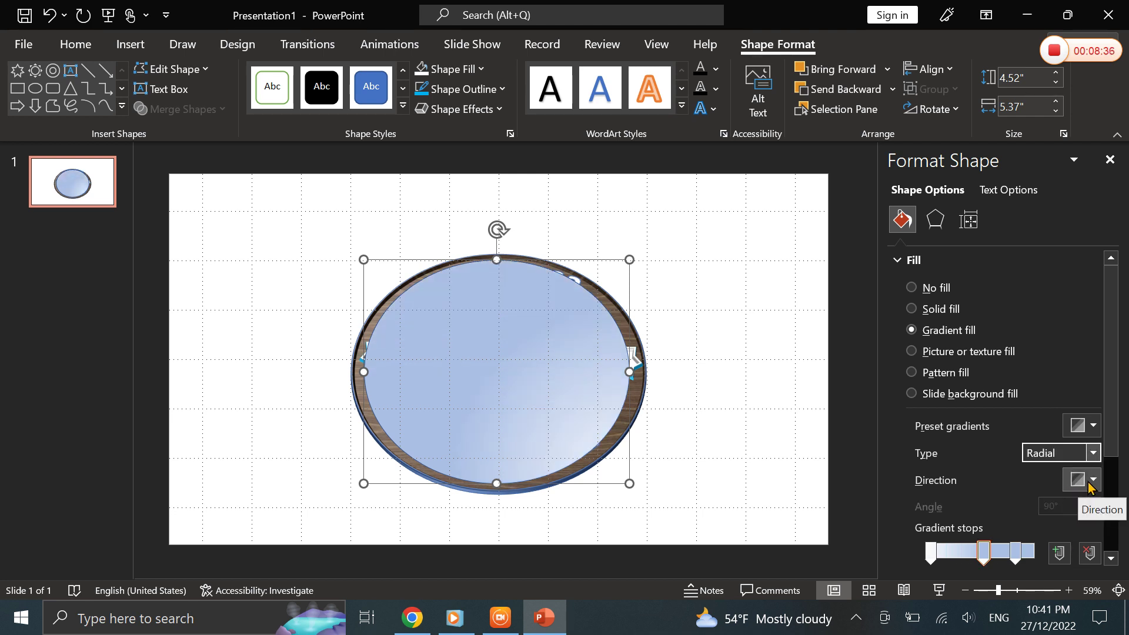
{"action": "left_click", "coordinate": [1088, 481]}
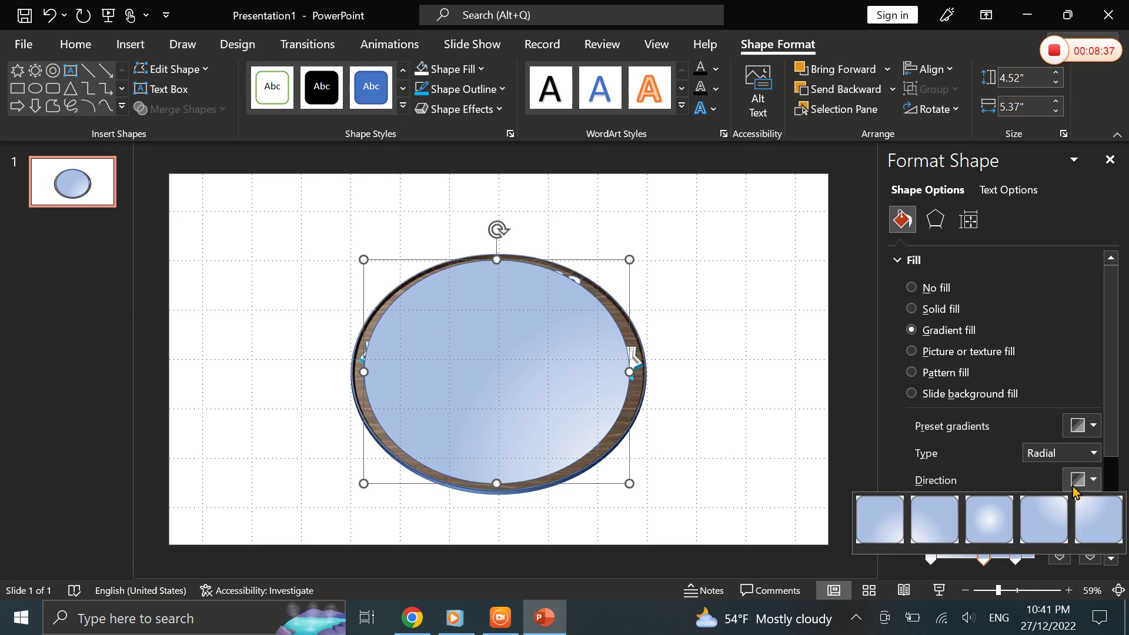
{"action": "left_click", "coordinate": [991, 520]}
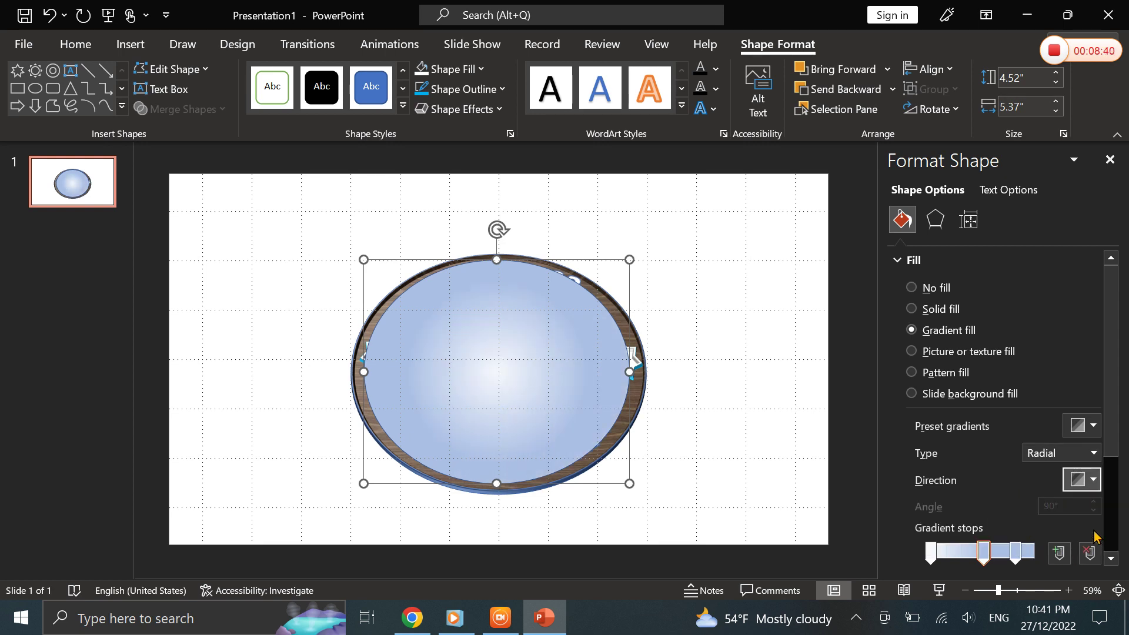
Color the oval's outermost gradient stop standard light blue and the middle stop standard blue
{"action": "left_click_drag", "start_coordinate": [1113, 433], "coordinate": [1113, 513]}
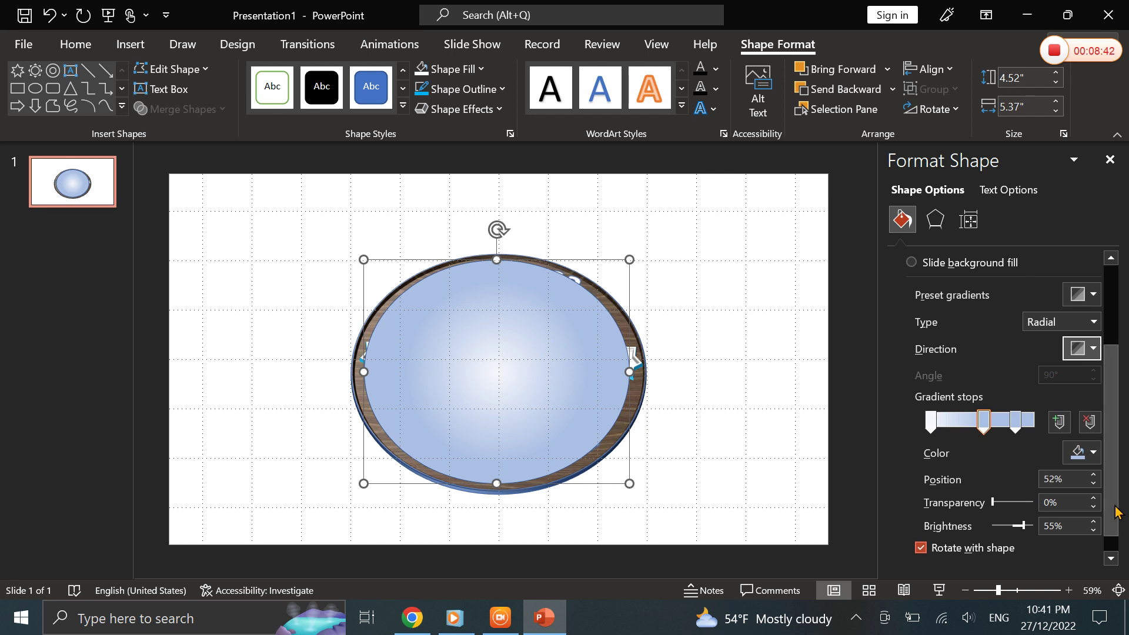
{"action": "left_click", "coordinate": [1016, 422]}
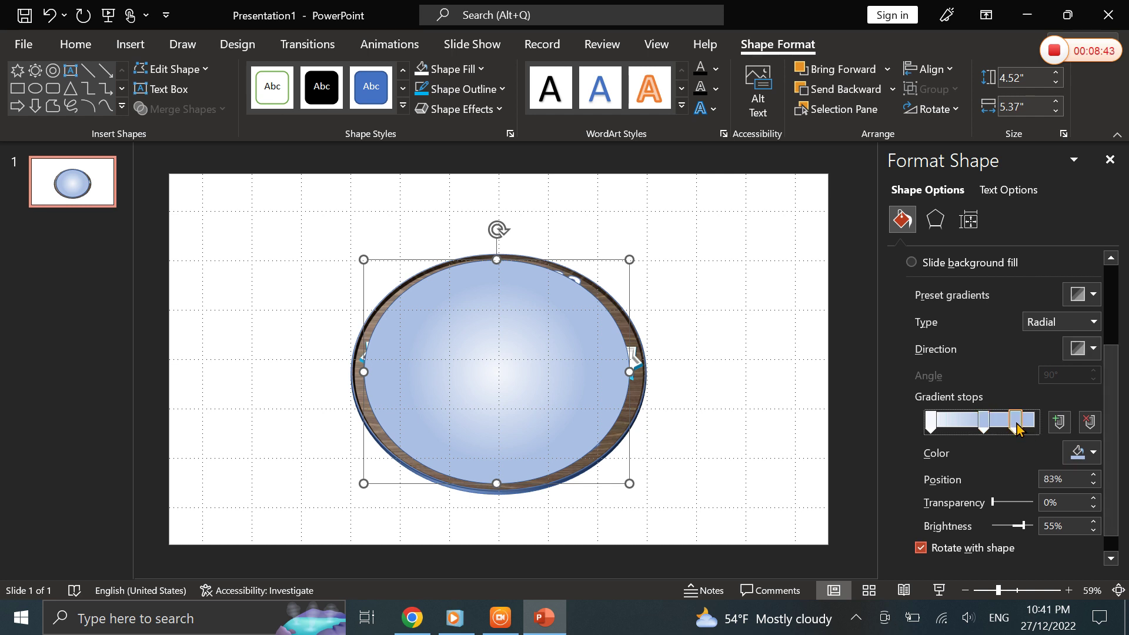
{"action": "left_click", "coordinate": [1091, 456]}
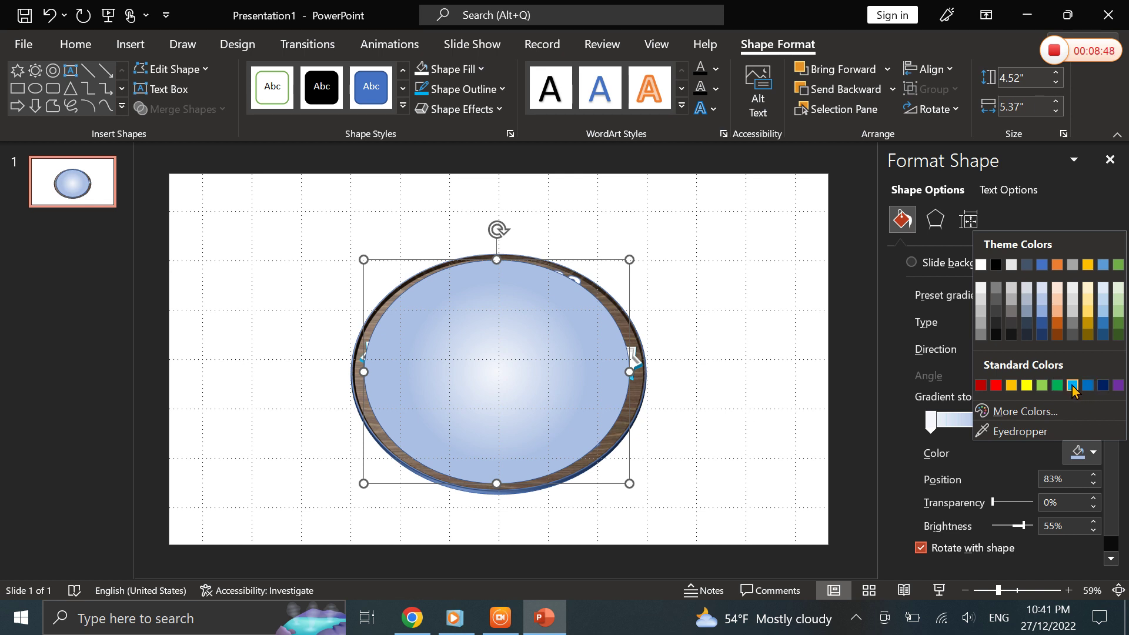
{"action": "left_click", "coordinate": [1072, 386]}
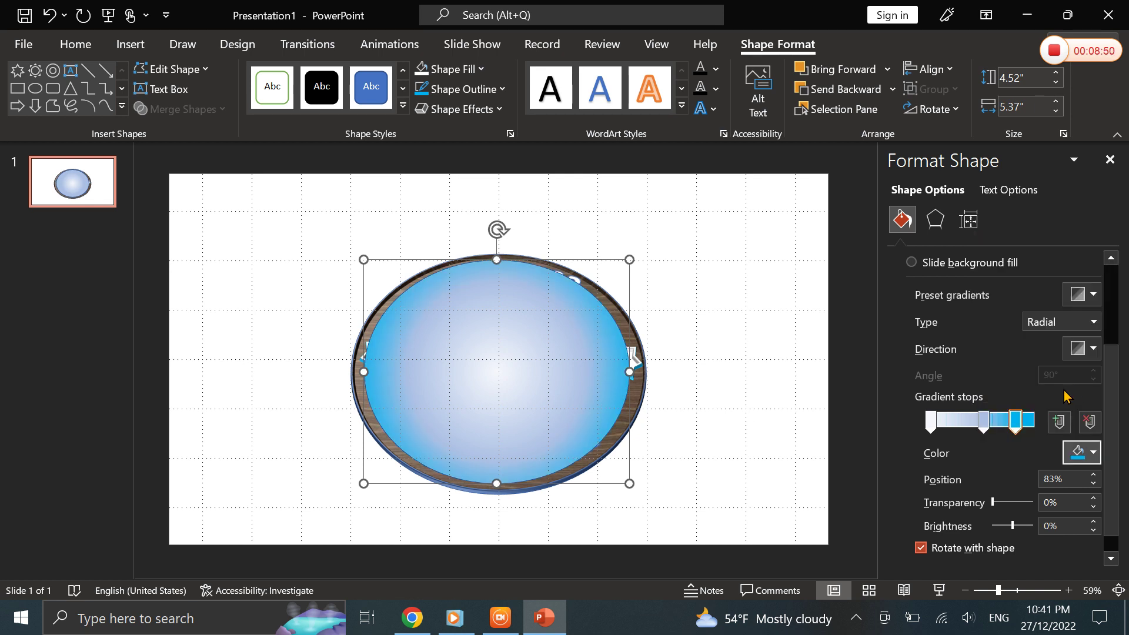
{"action": "left_click", "coordinate": [985, 435]}
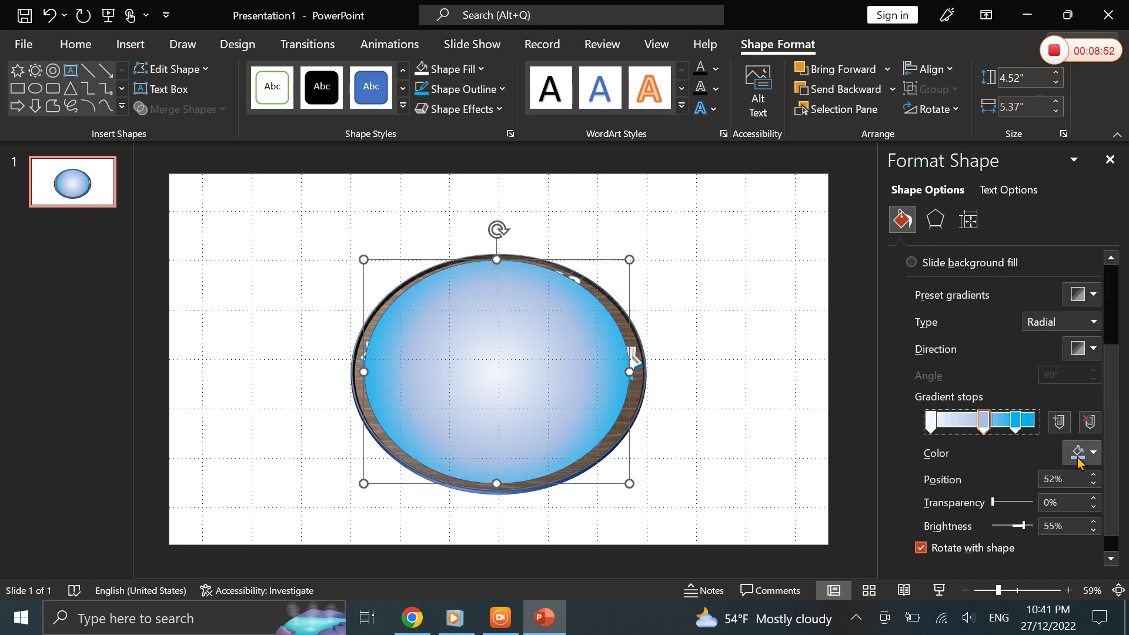
{"action": "left_click", "coordinate": [1081, 452]}
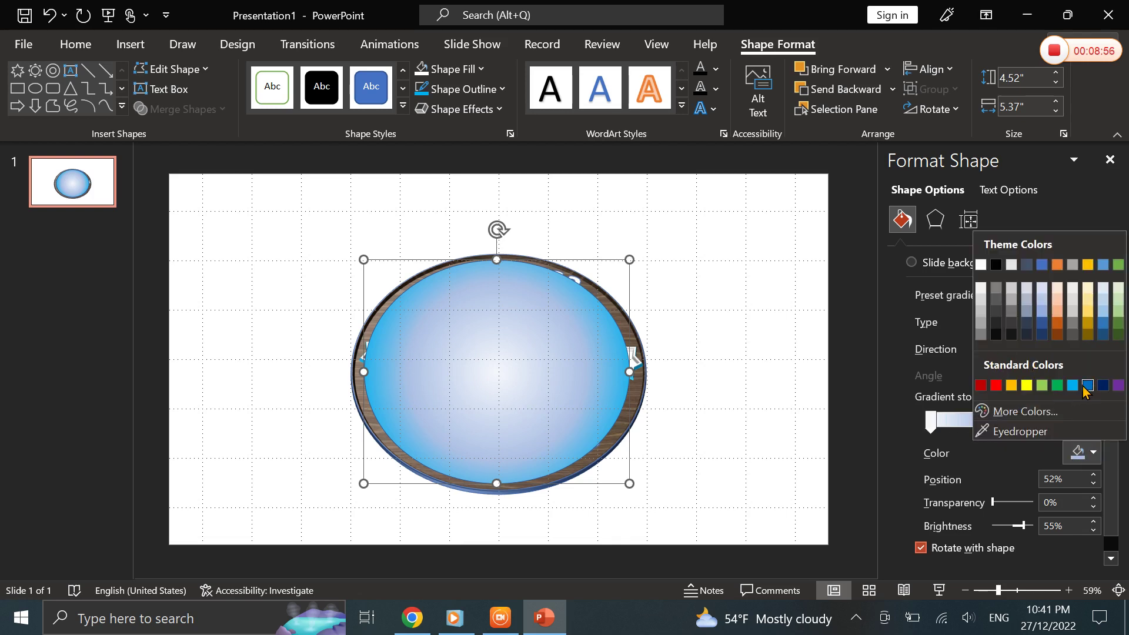
{"action": "left_click", "coordinate": [1087, 388]}
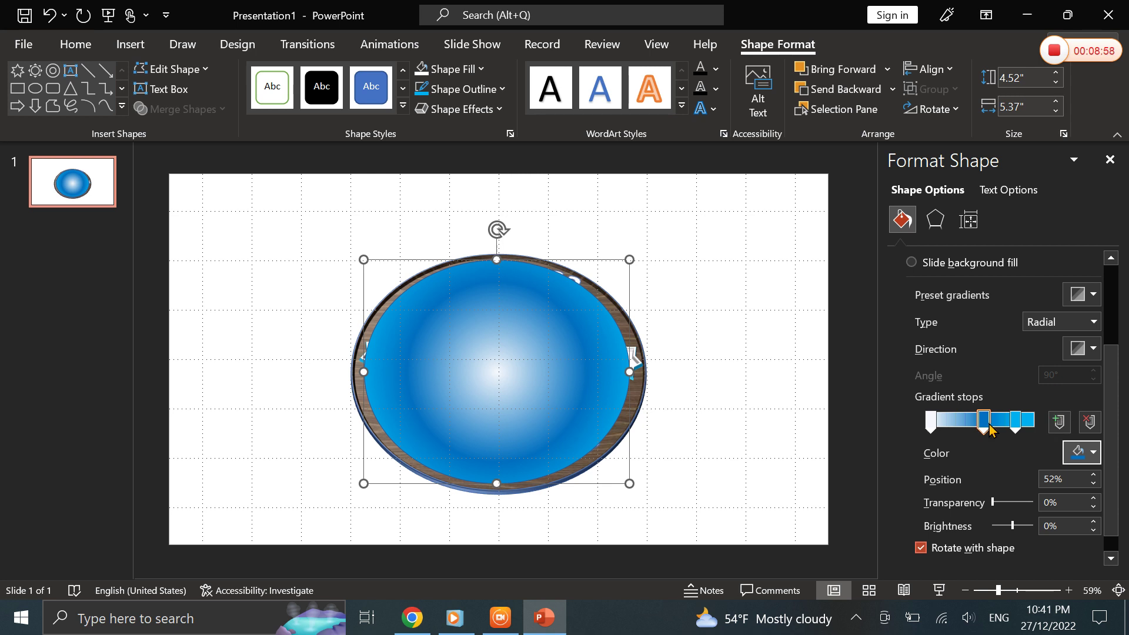
Rebalance the oval's gradient by keeping the white stop at 0%, shifting the blue stop closer to it and placing the light blue stop at 86%
{"action": "left_click", "coordinate": [933, 434]}
{"action": "left_click_drag", "start_coordinate": [936, 437], "coordinate": [935, 438]}
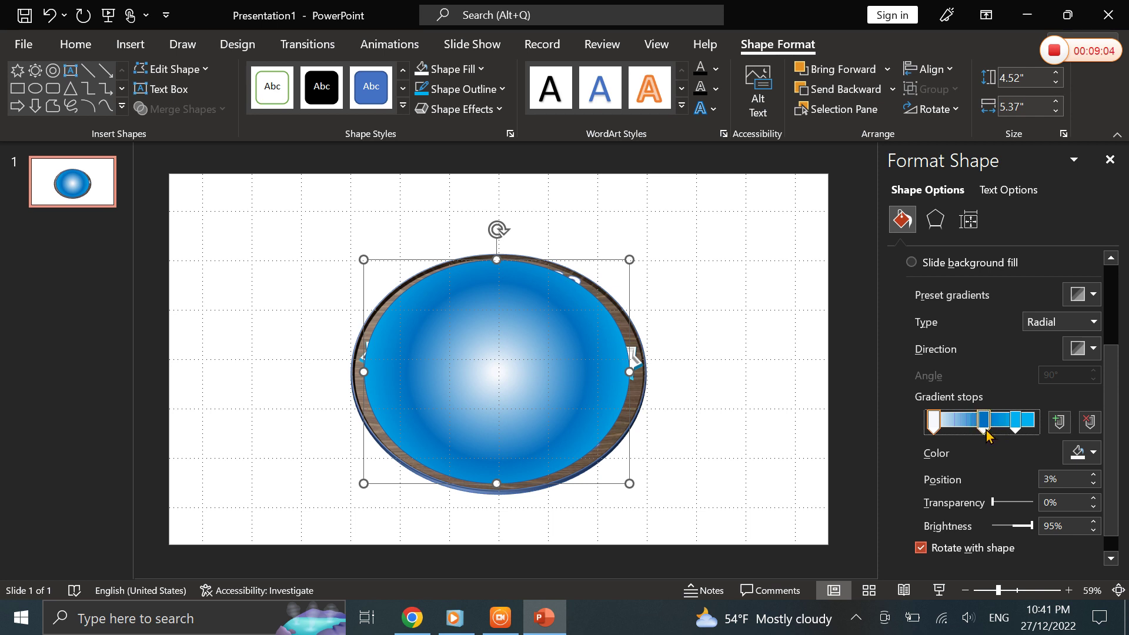
{"action": "left_click_drag", "start_coordinate": [986, 435], "coordinate": [901, 436]}
{"action": "left_click", "coordinate": [1016, 436]}
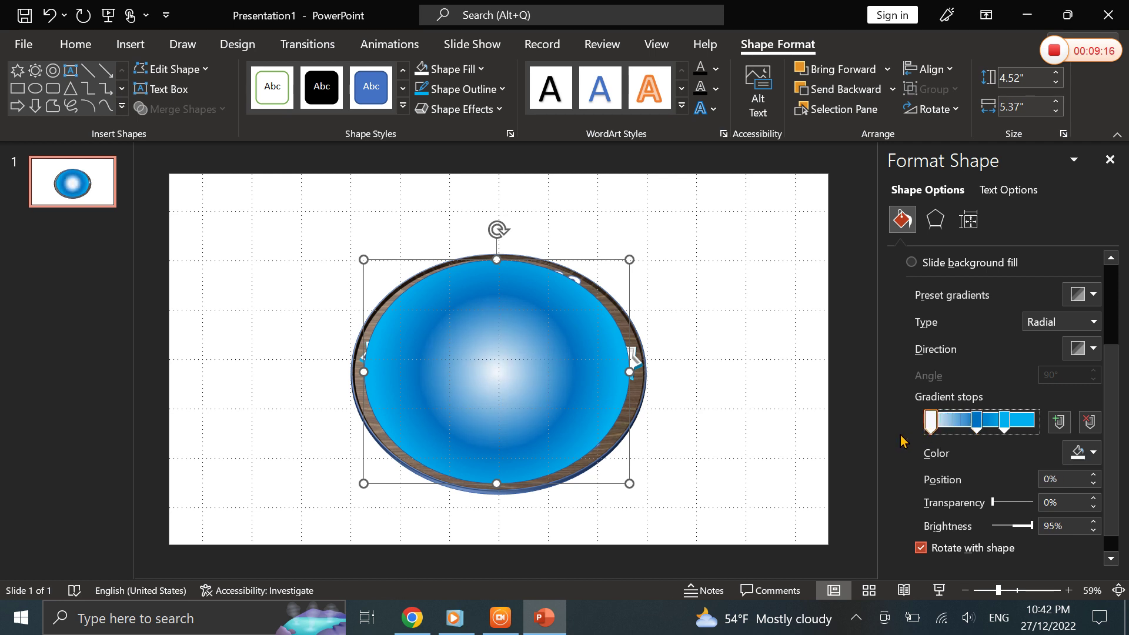
{"action": "left_click_drag", "start_coordinate": [977, 435], "coordinate": [982, 435]}
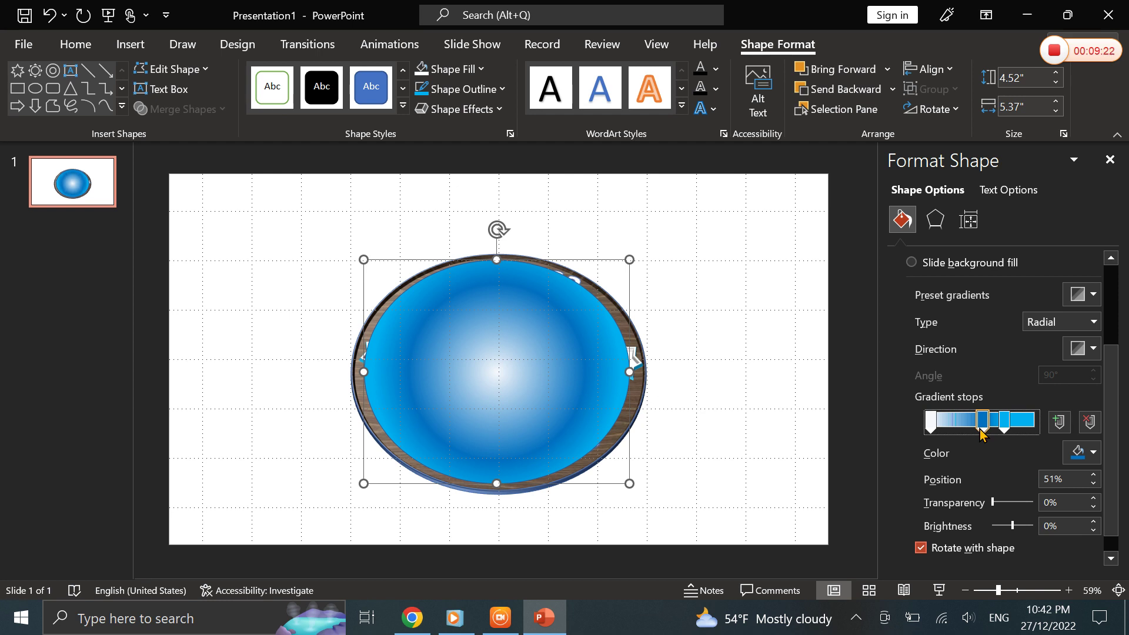
{"action": "left_click_drag", "start_coordinate": [981, 434], "coordinate": [1021, 438]}
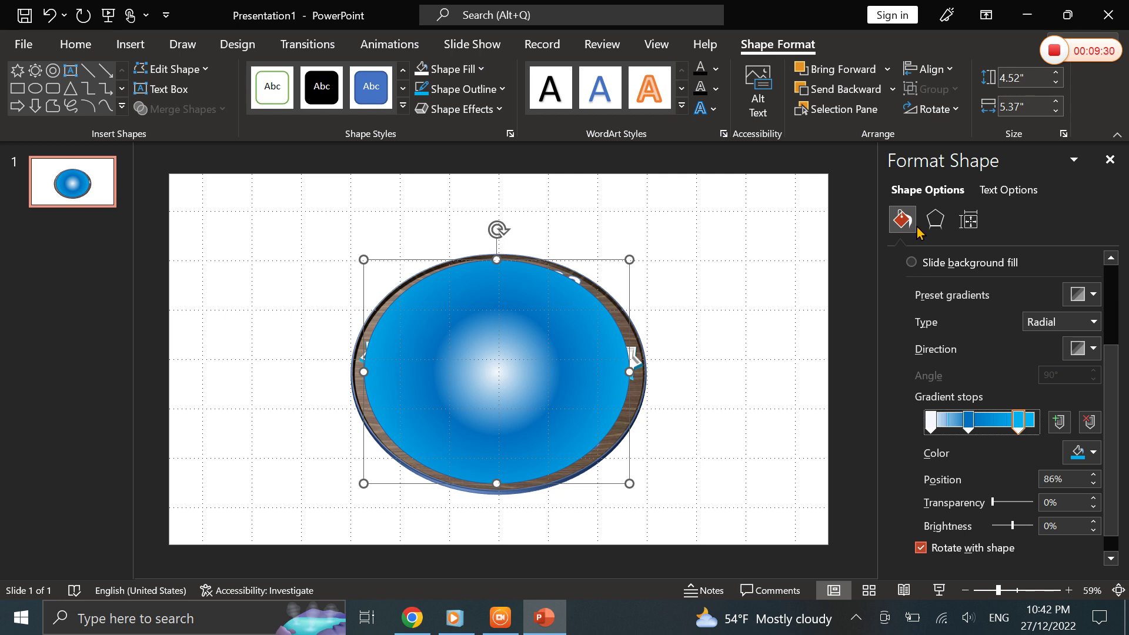
Close the shape formatting options and send the blue gradient oval to the back, behind the logo
{"action": "left_click", "coordinate": [1111, 160]}
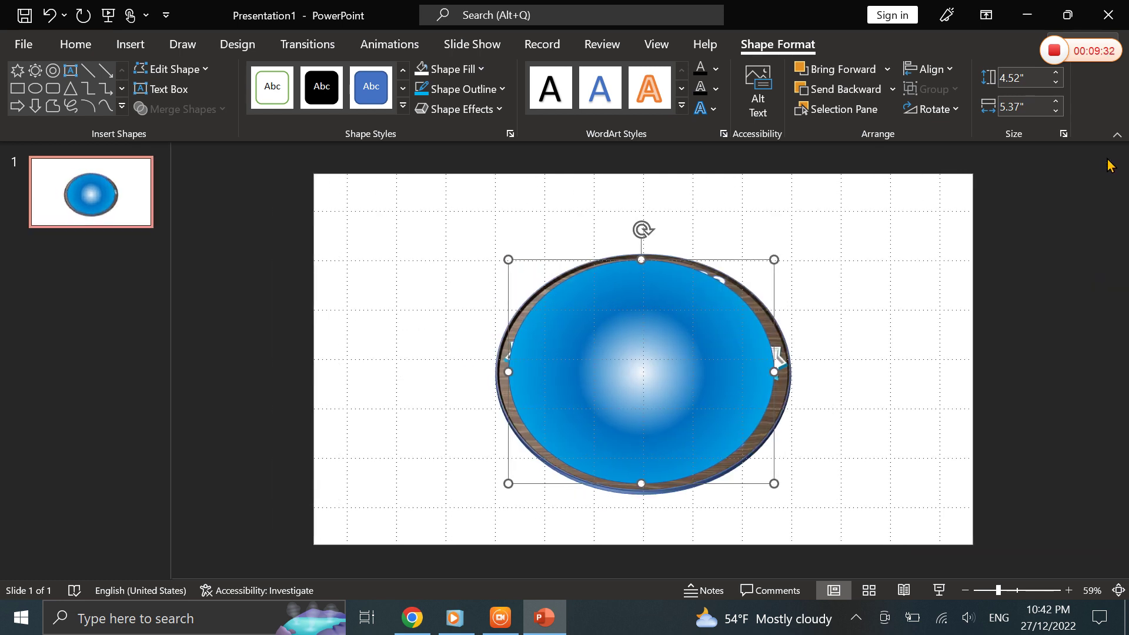
{"action": "left_click", "coordinate": [892, 91]}
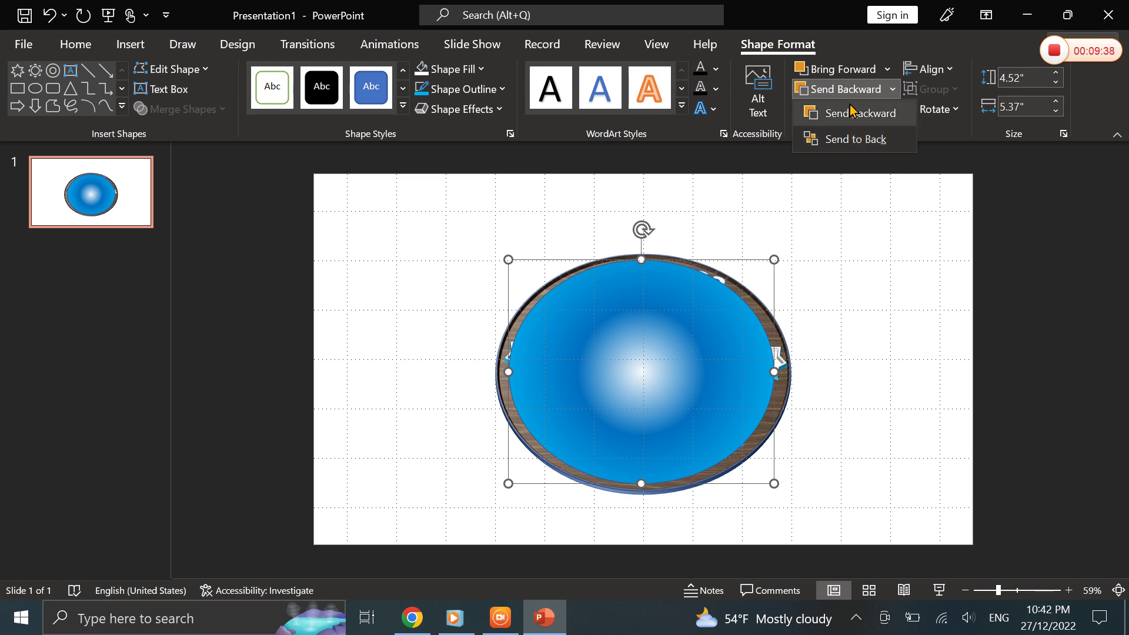
{"action": "left_click", "coordinate": [871, 142]}
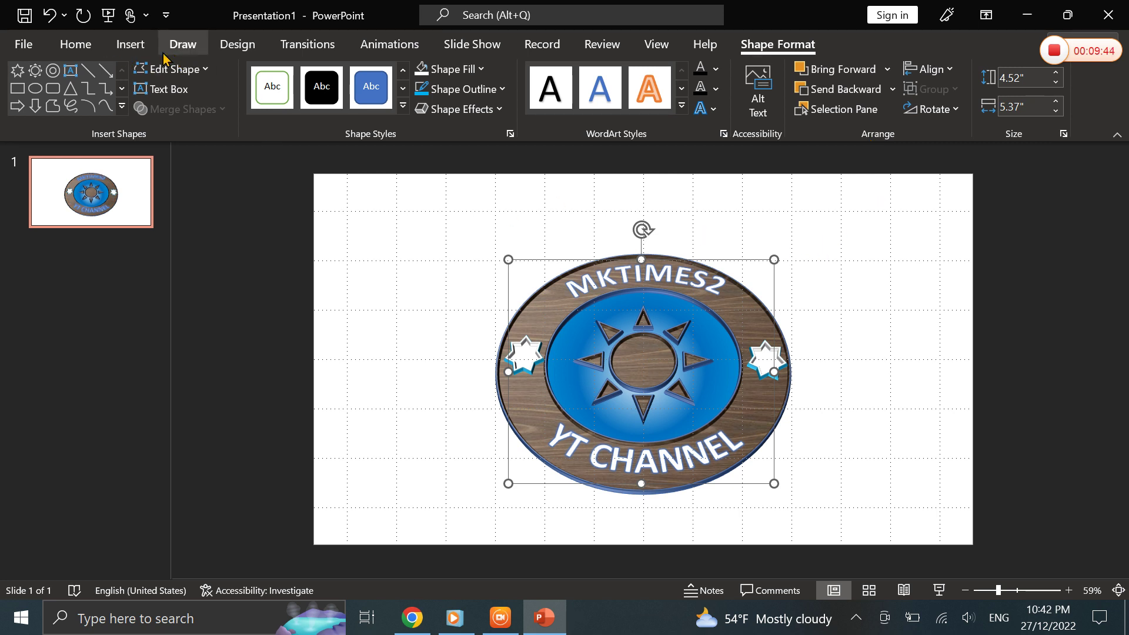
Draw a rectangle covering the whole slide, about 7.62" high and 13.46" wide
{"action": "left_click", "coordinate": [128, 47]}
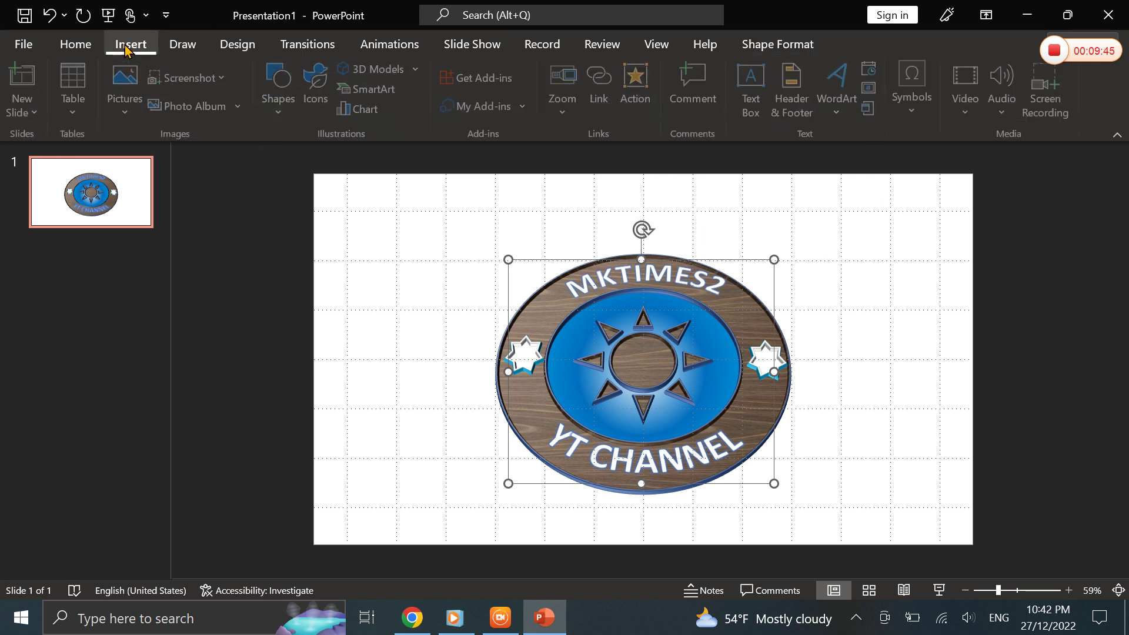
{"action": "left_click", "coordinate": [281, 100]}
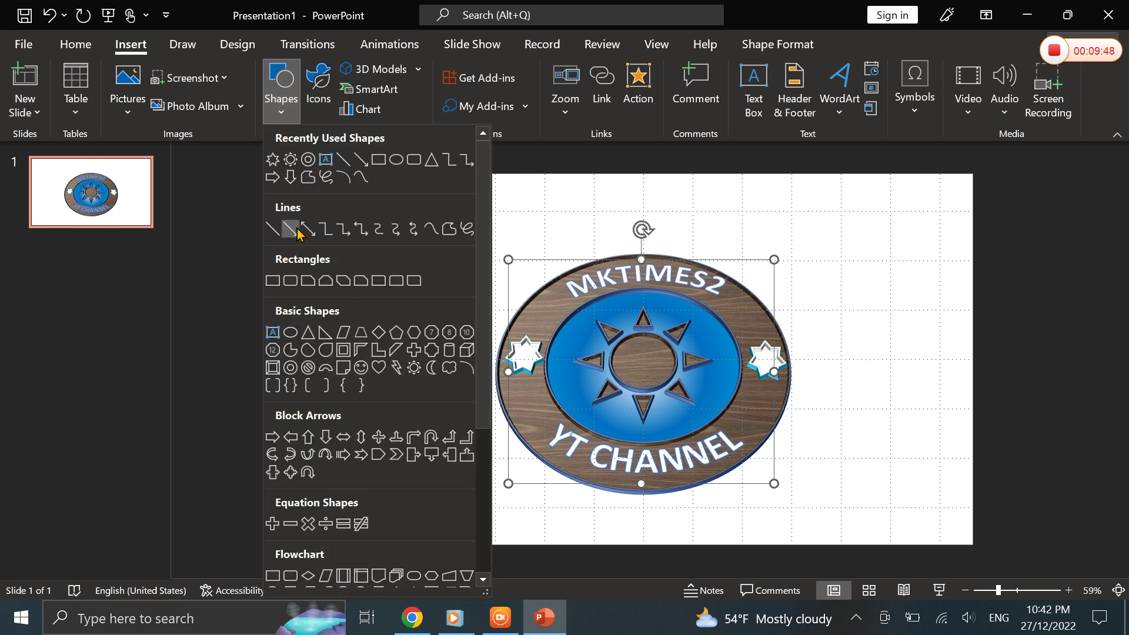
{"action": "left_click", "coordinate": [376, 158]}
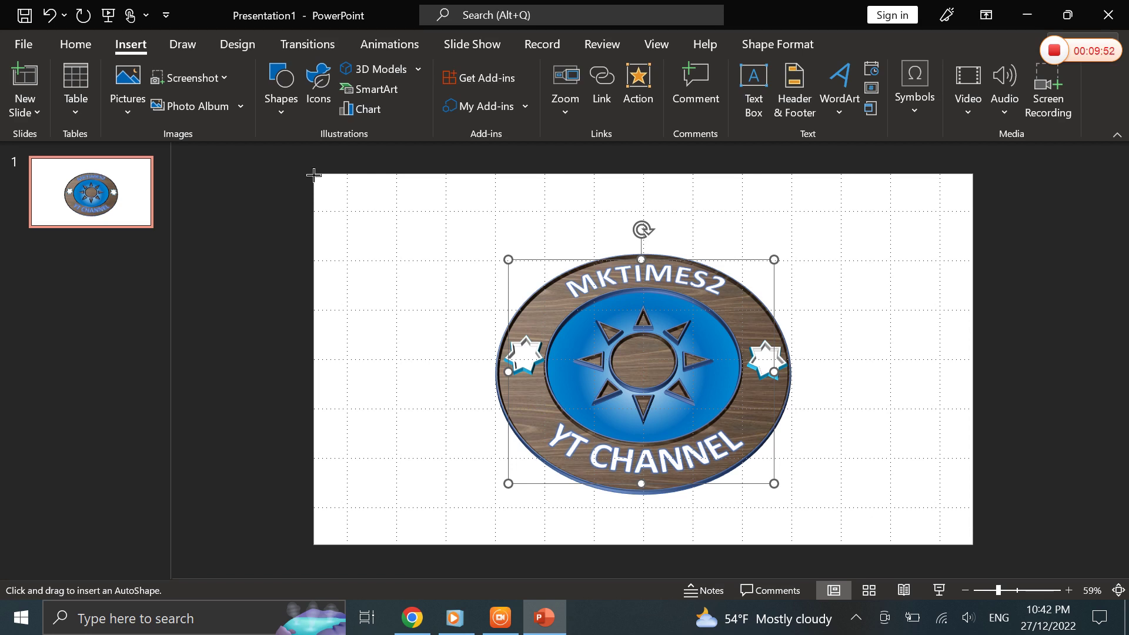
{"action": "left_click_drag", "start_coordinate": [312, 175], "coordinate": [979, 553]}
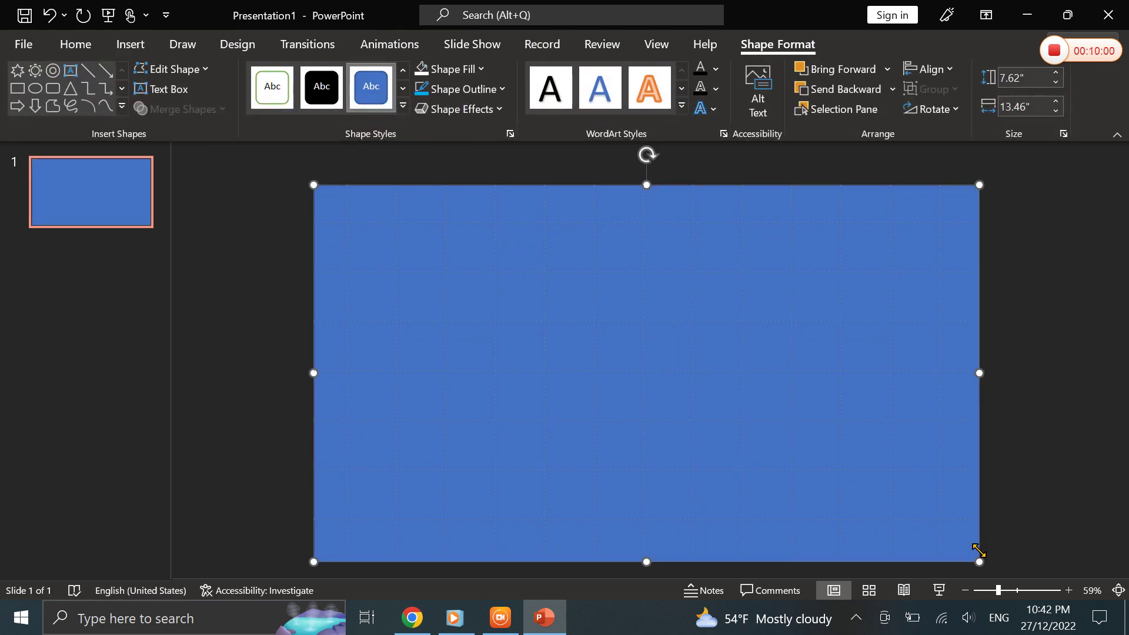
Give the full-slide rectangle a standard green fill and a matching standard green outline
{"action": "left_click", "coordinate": [441, 88]}
{"action": "left_click", "coordinate": [450, 68]}
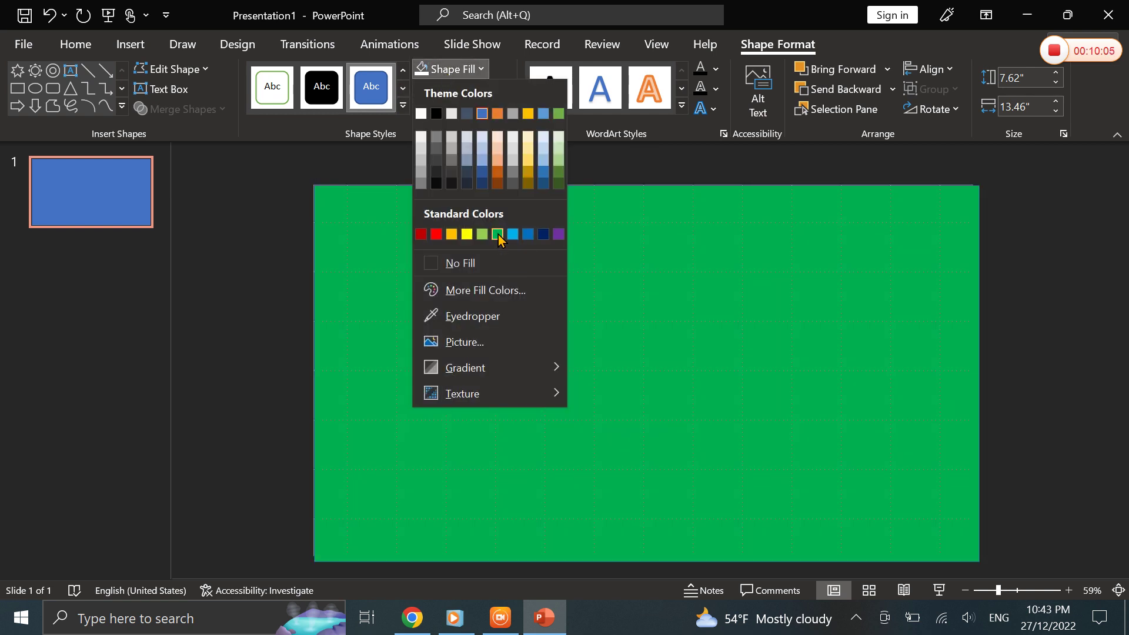
{"action": "left_click", "coordinate": [498, 236]}
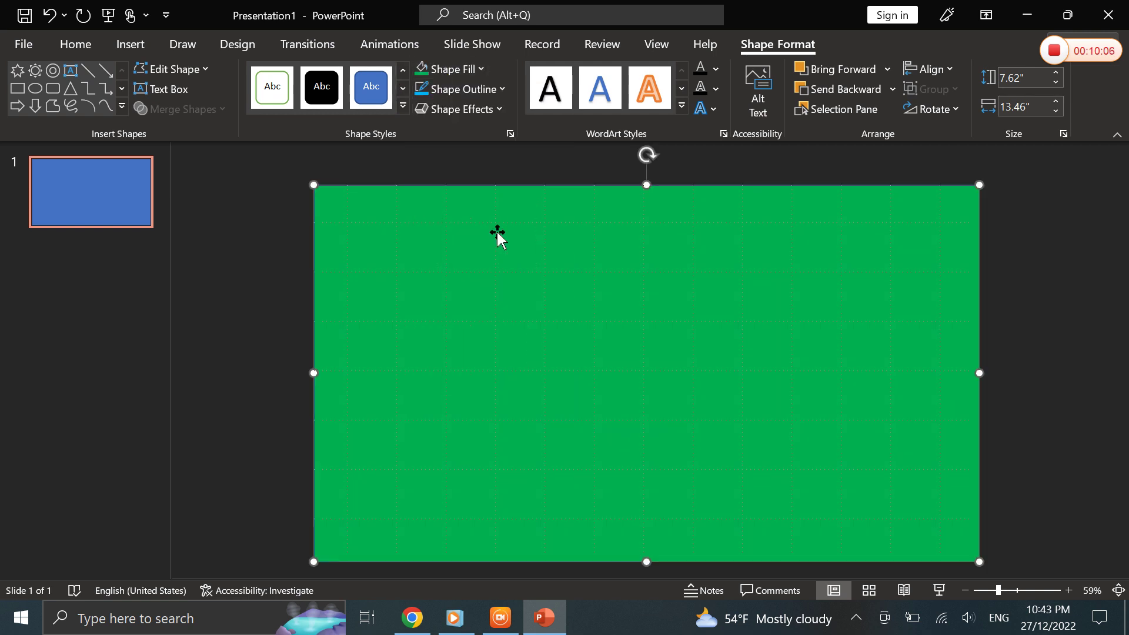
{"action": "left_click", "coordinate": [464, 89]}
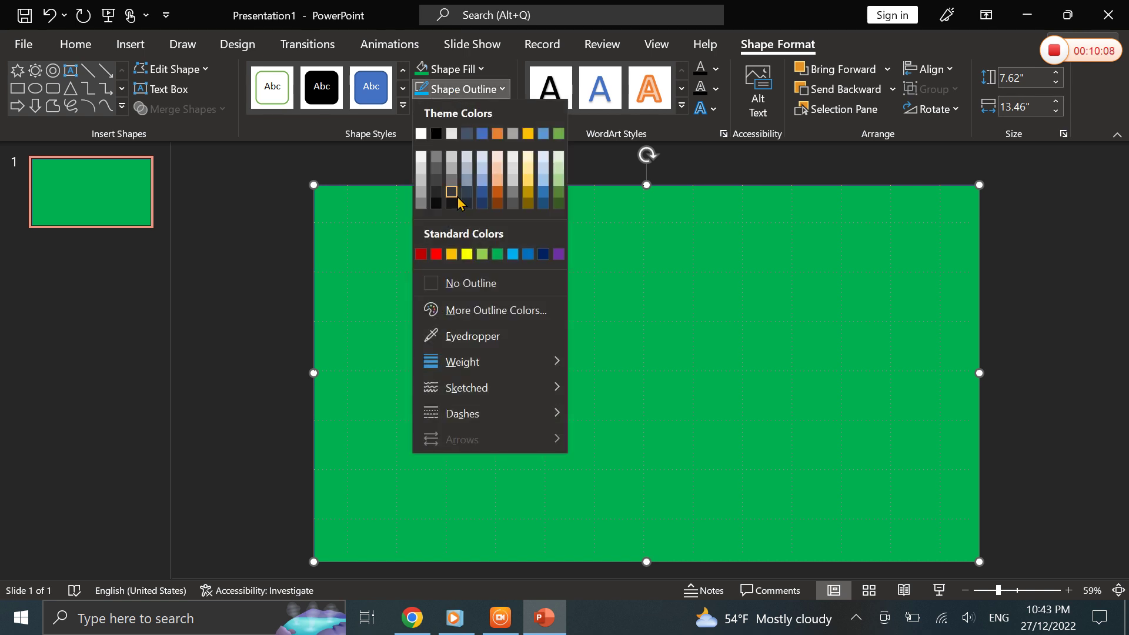
{"action": "left_click", "coordinate": [498, 254]}
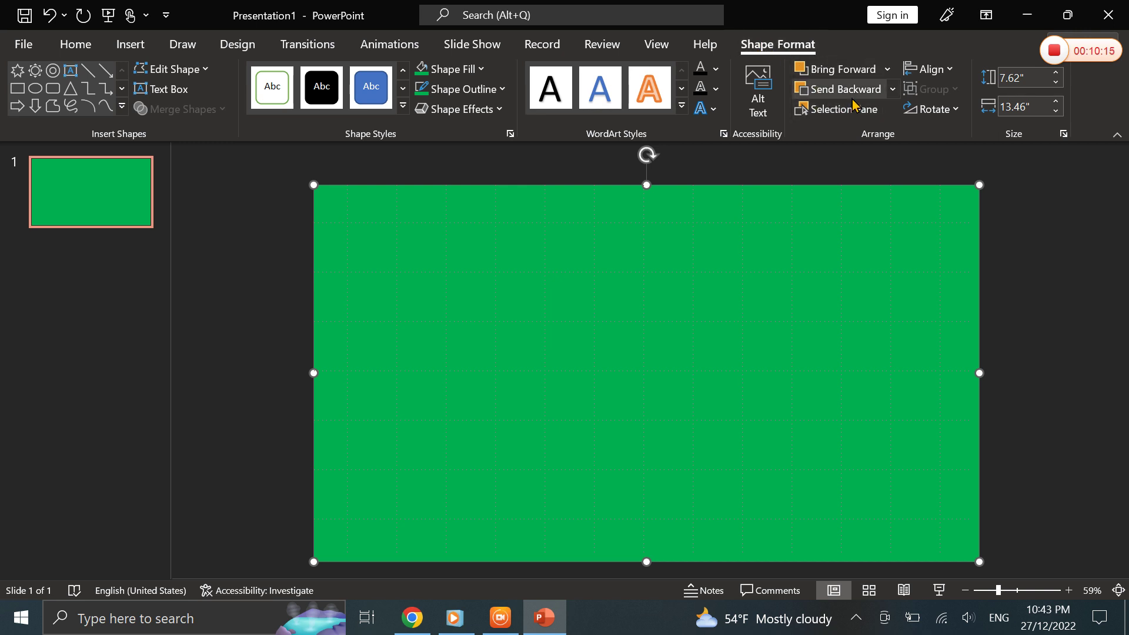
Send the green rectangle to the back, behind the logo, and nudge its position slightly over the slide
{"action": "left_click", "coordinate": [893, 91]}
{"action": "left_click", "coordinate": [873, 145]}
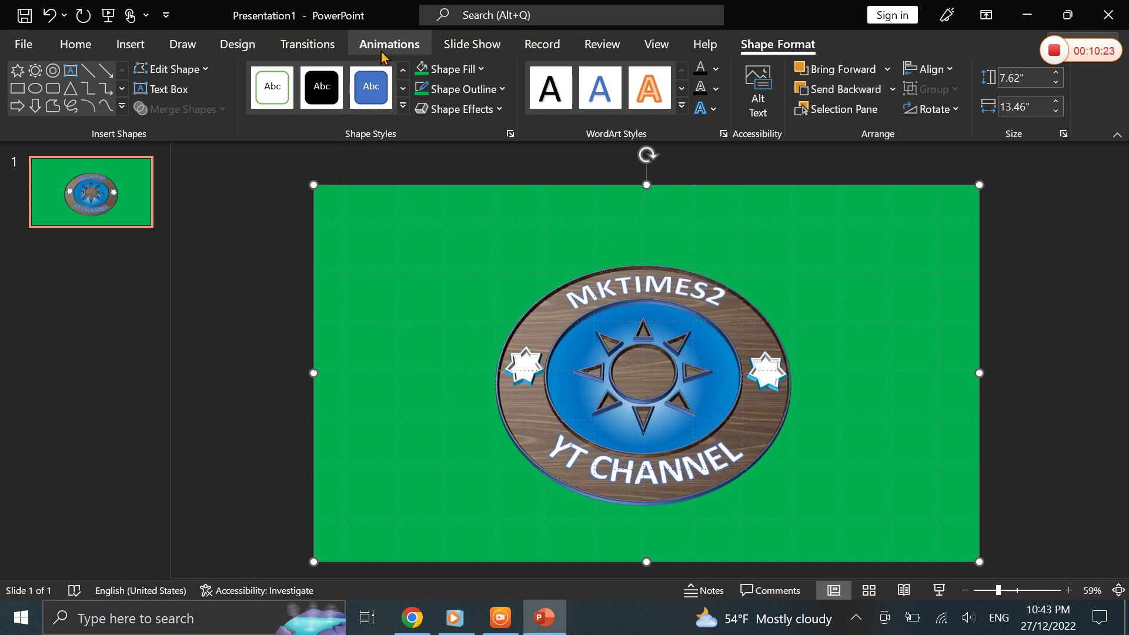
{"action": "left_click", "coordinate": [573, 316]}
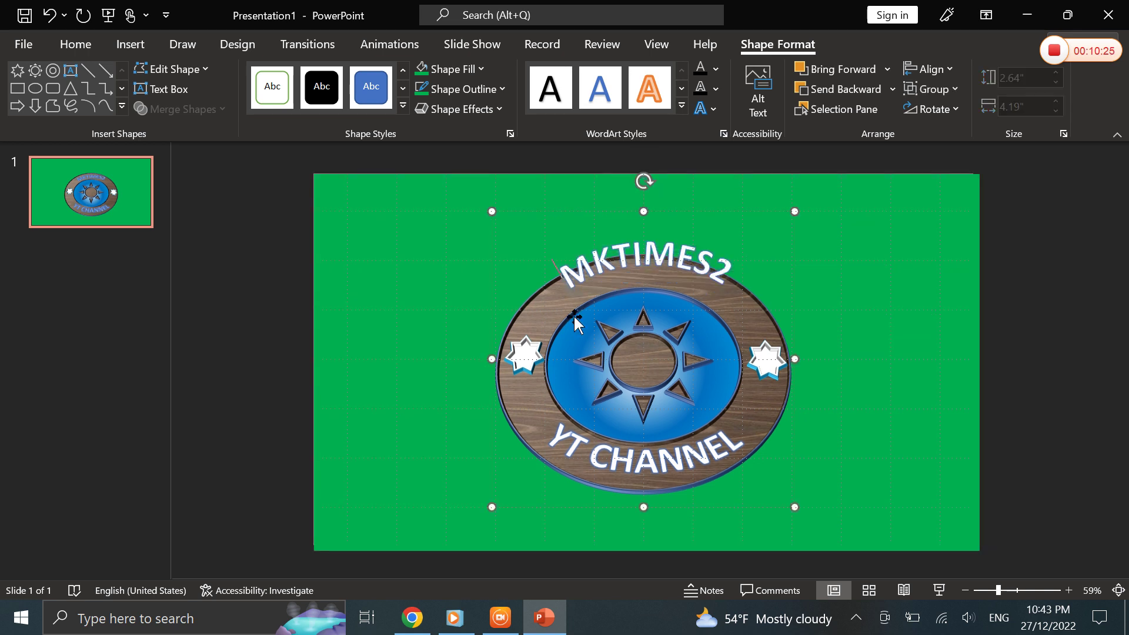
{"action": "left_click", "coordinate": [457, 193]}
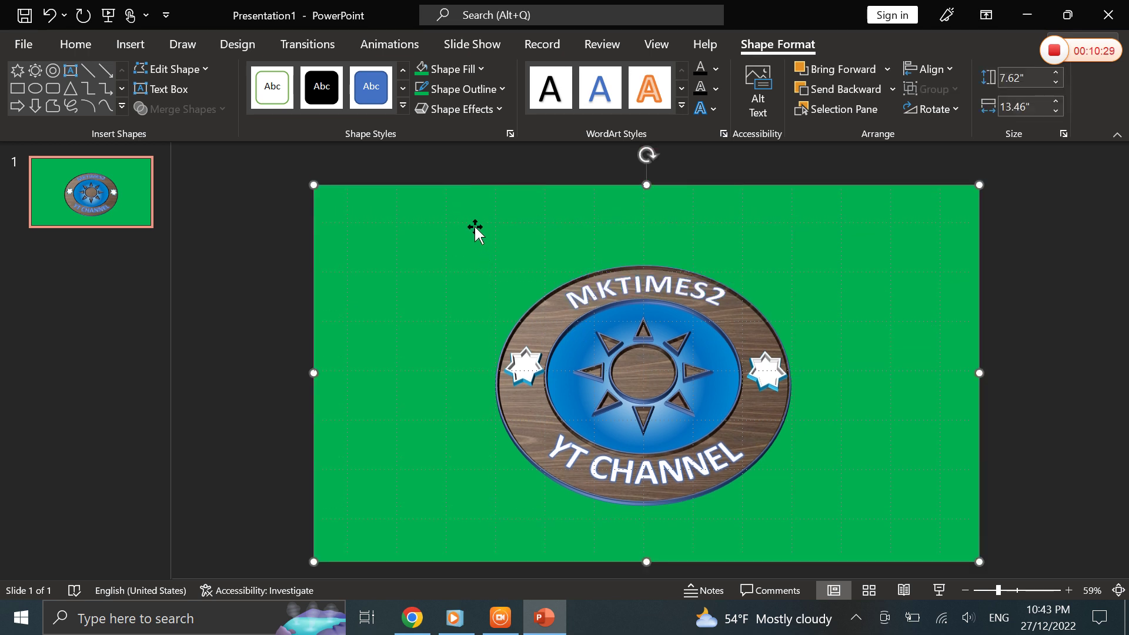
{"action": "mouse_move", "coordinate": [475, 227]}
{"action": "left_mouse_down"}
{"action": "mouse_move", "coordinate": [497, 318]}
{"action": "mouse_move", "coordinate": [467, 242]}
{"action": "mouse_move", "coordinate": [473, 212]}
{"action": "left_mouse_up"}
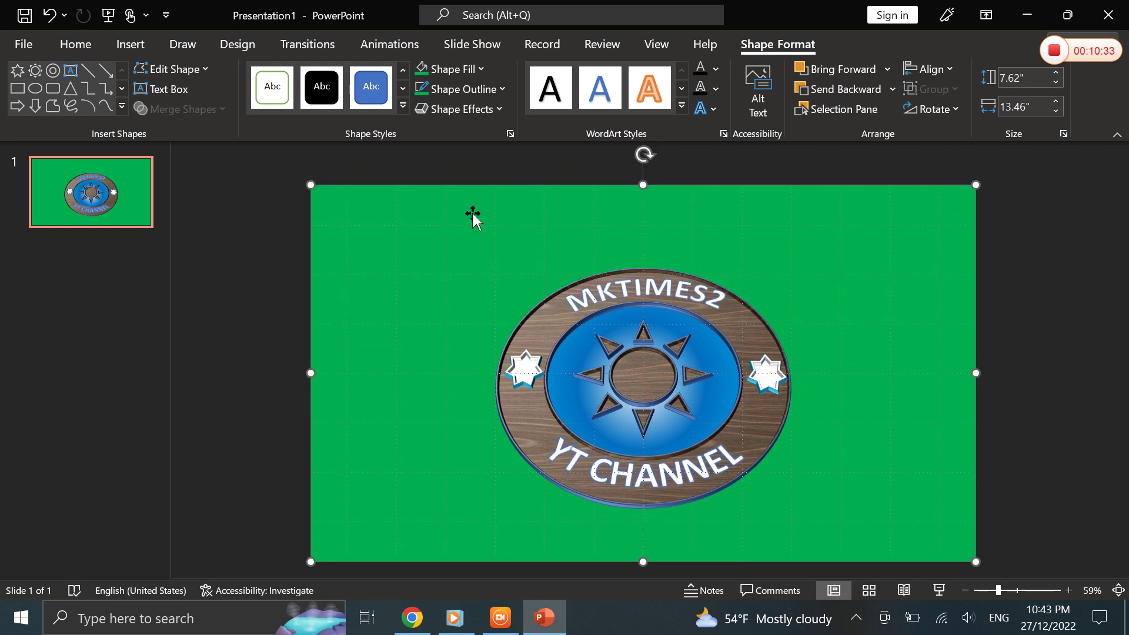
{"action": "left_click", "coordinate": [542, 313]}
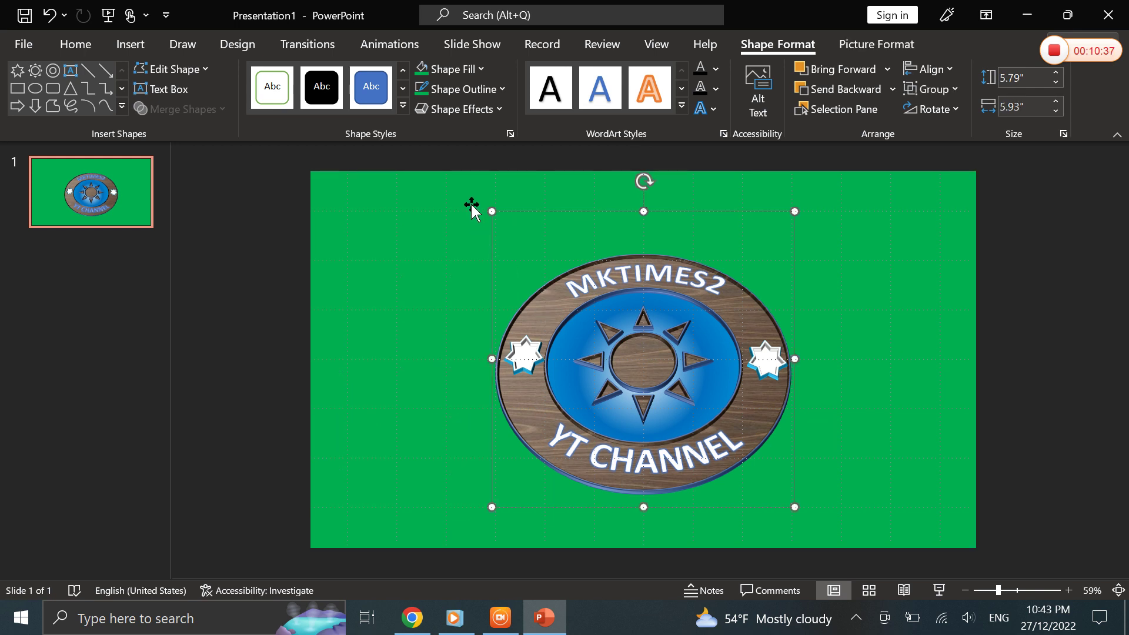
Move the green rectangle partly off the slide and group all the logo's parts into one object
{"action": "left_click_drag", "start_coordinate": [472, 210], "coordinate": [298, 221]}
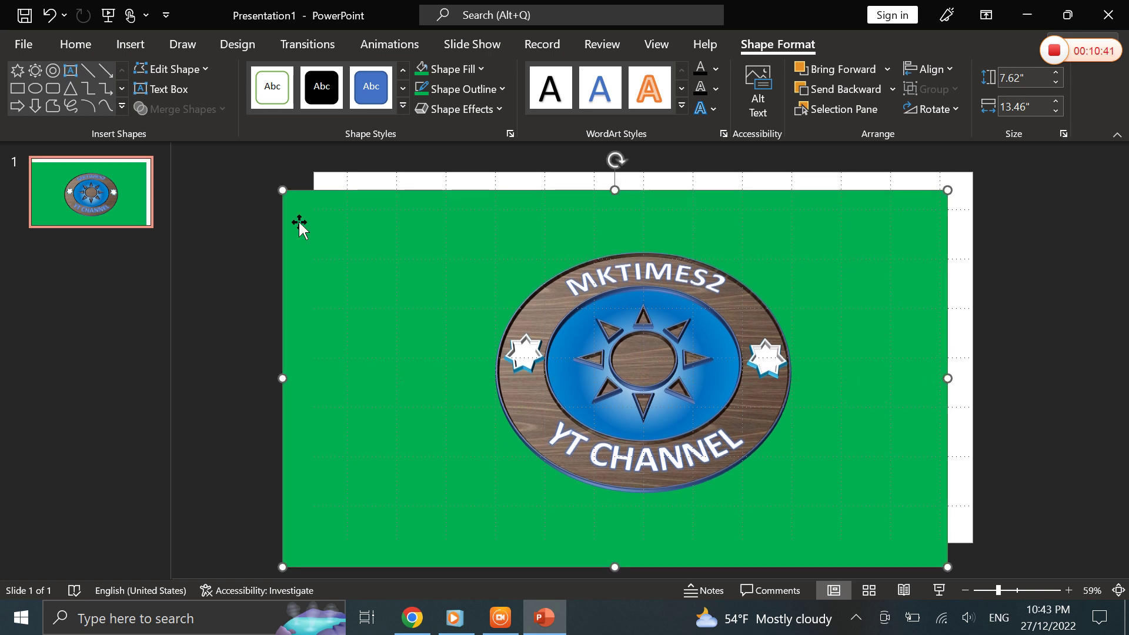
{"action": "left_click_drag", "start_coordinate": [285, 327], "coordinate": [277, 335]}
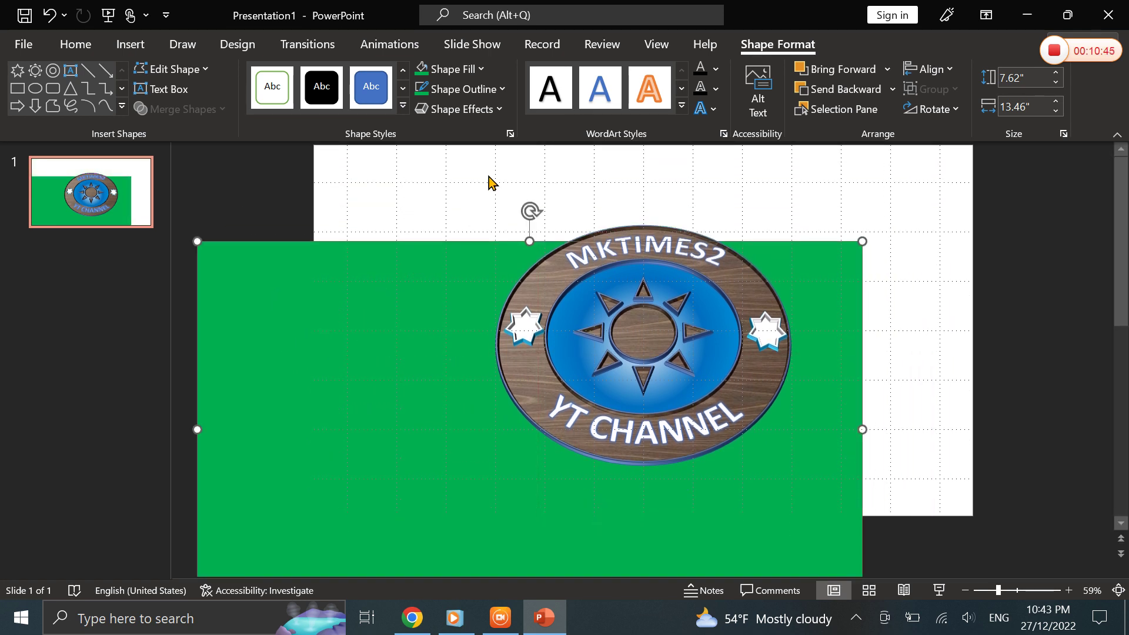
{"action": "left_click_drag", "start_coordinate": [487, 174], "coordinate": [825, 529]}
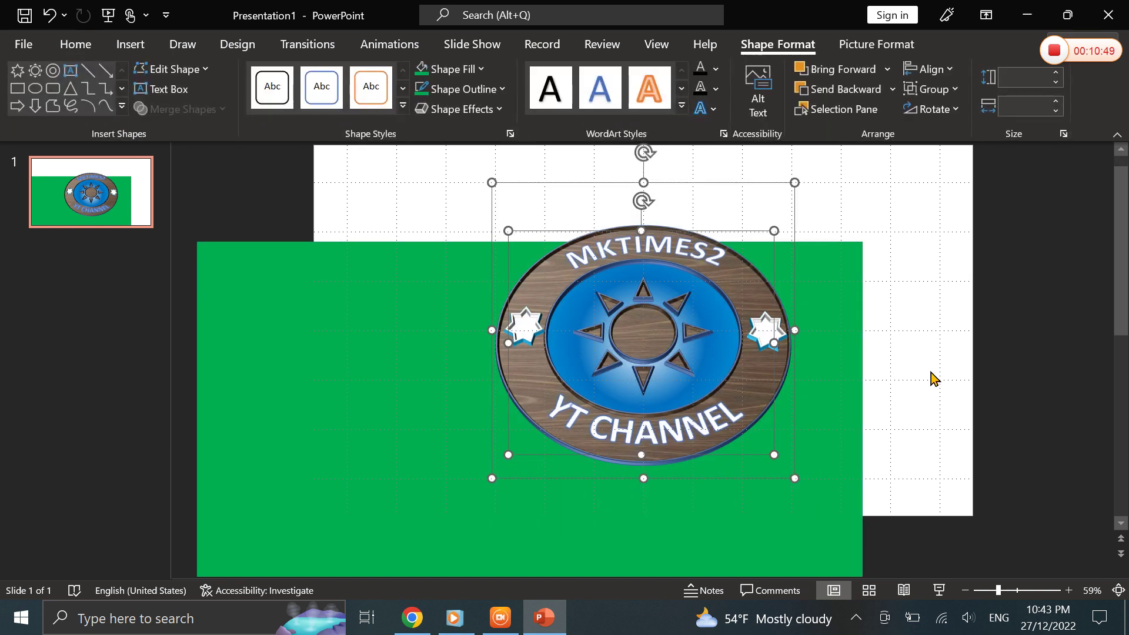
{"action": "left_click", "coordinate": [954, 95]}
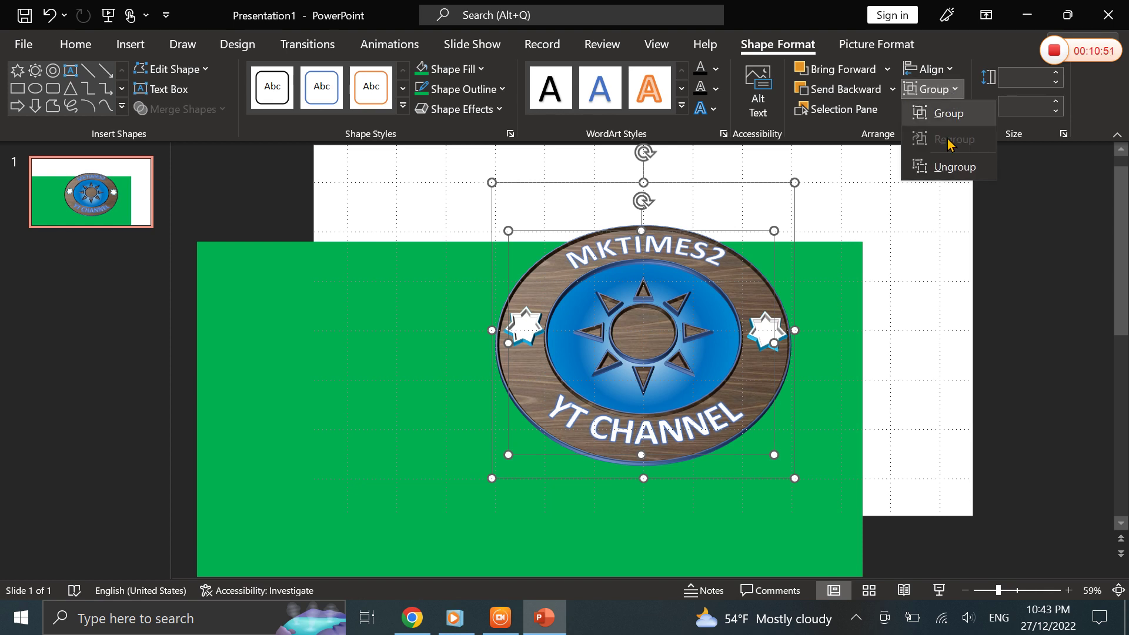
{"action": "left_click", "coordinate": [944, 115]}
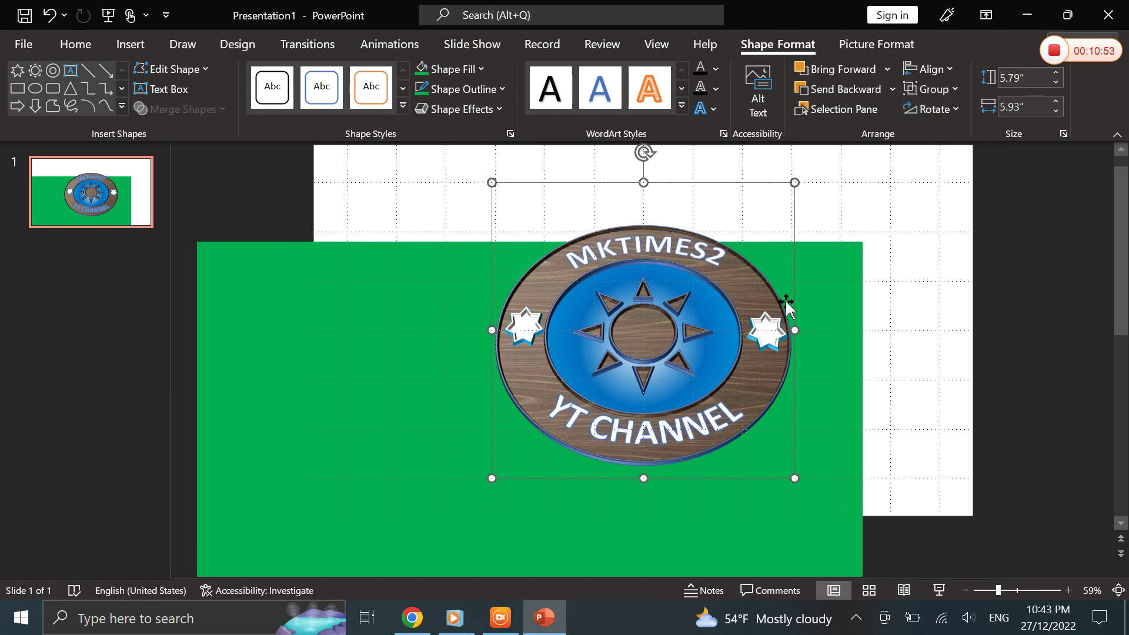
Move the green rectangle back so it covers the whole slide behind the grouped logo
{"action": "left_click", "coordinate": [828, 340]}
{"action": "left_click_drag", "start_coordinate": [829, 340], "coordinate": [938, 244]}
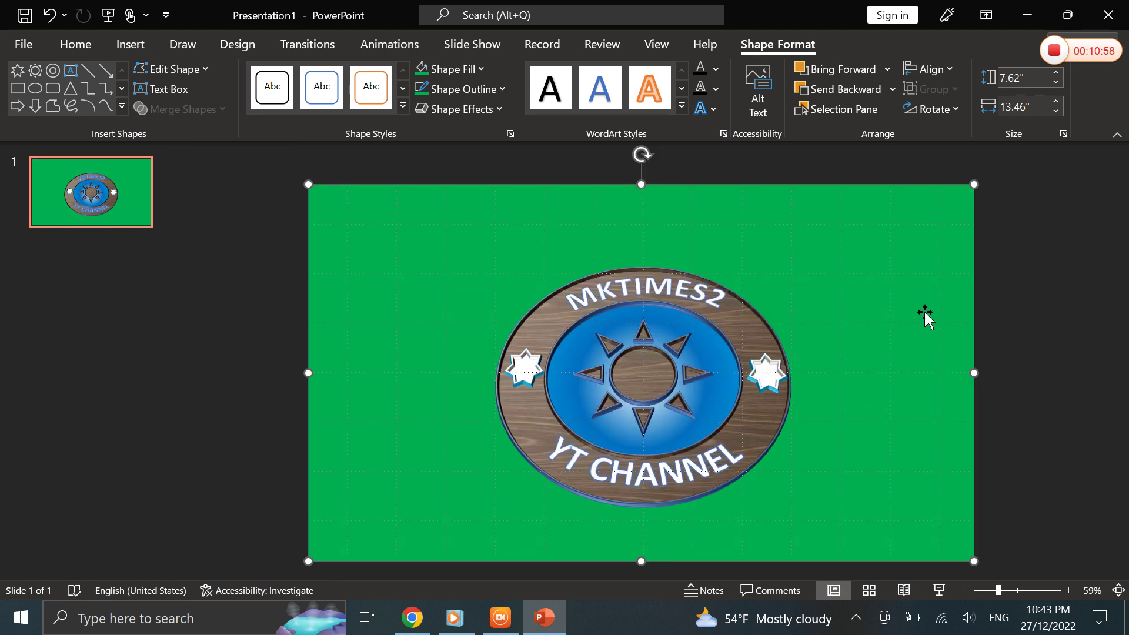
Apply the Swivel exit effect to the grouped logo and play it from the Animation Pane
{"action": "left_click", "coordinate": [537, 330]}
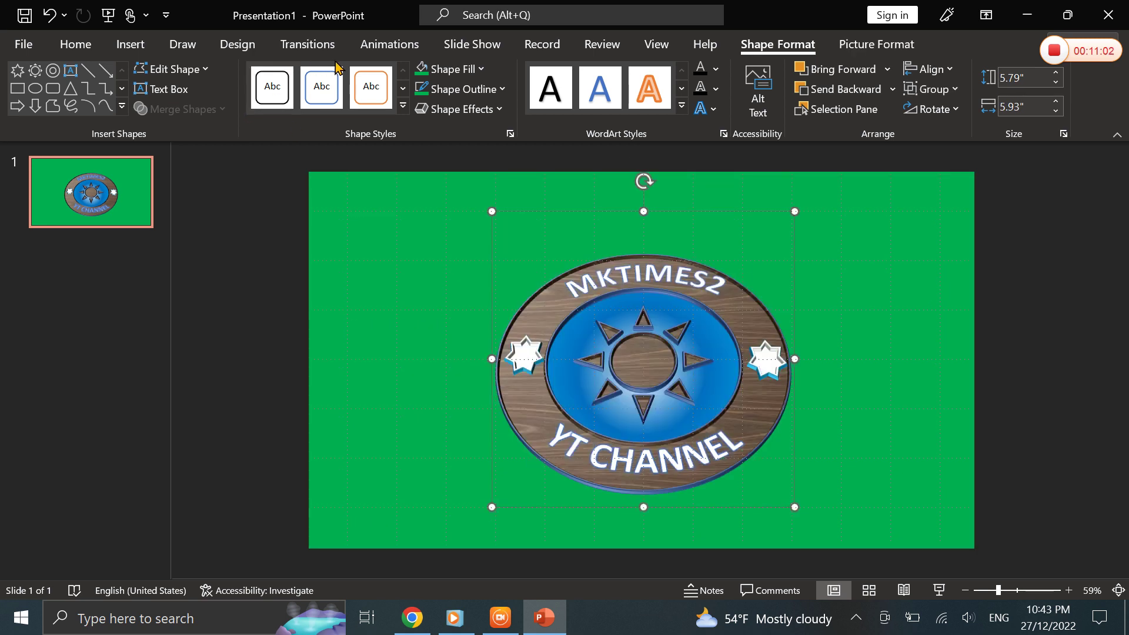
{"action": "left_click", "coordinate": [376, 48]}
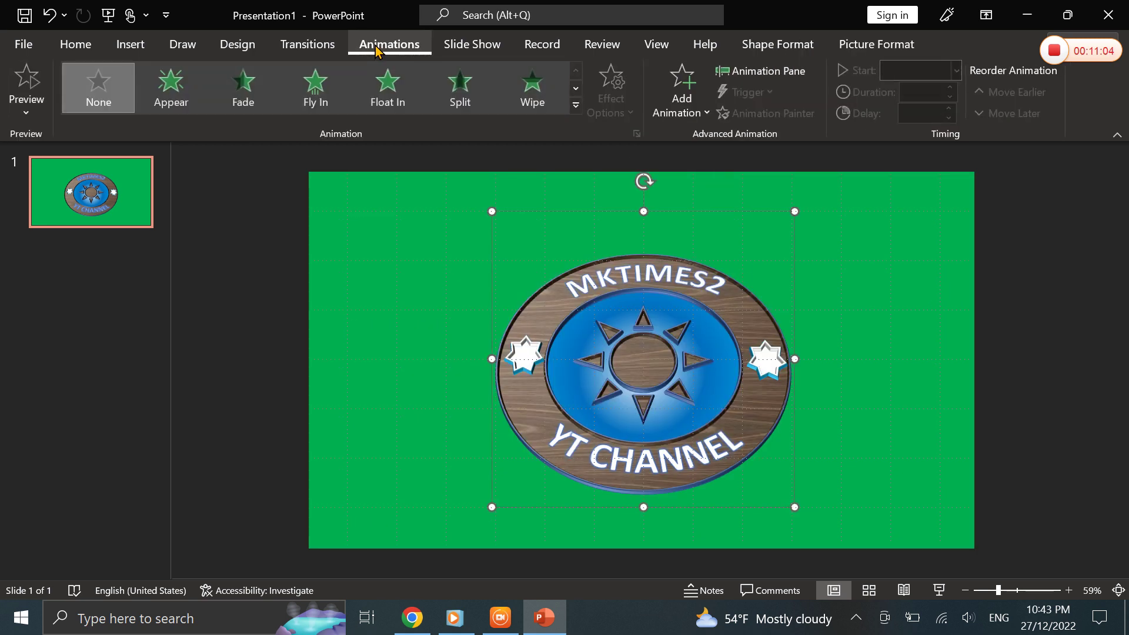
{"action": "left_click", "coordinate": [577, 106]}
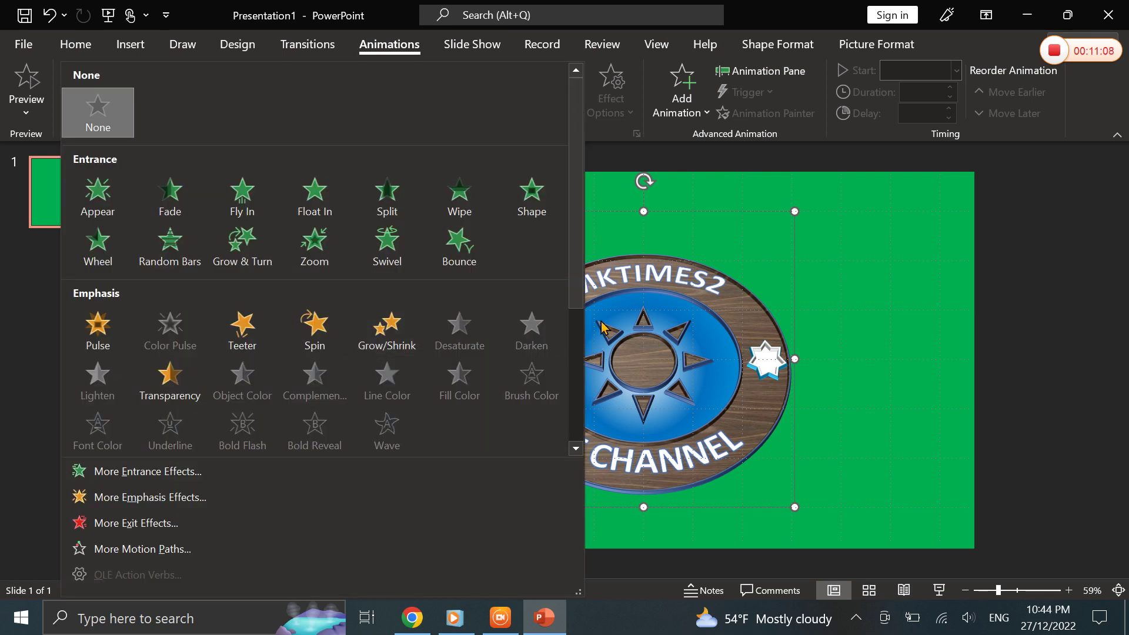
{"action": "left_click", "coordinate": [147, 532]}
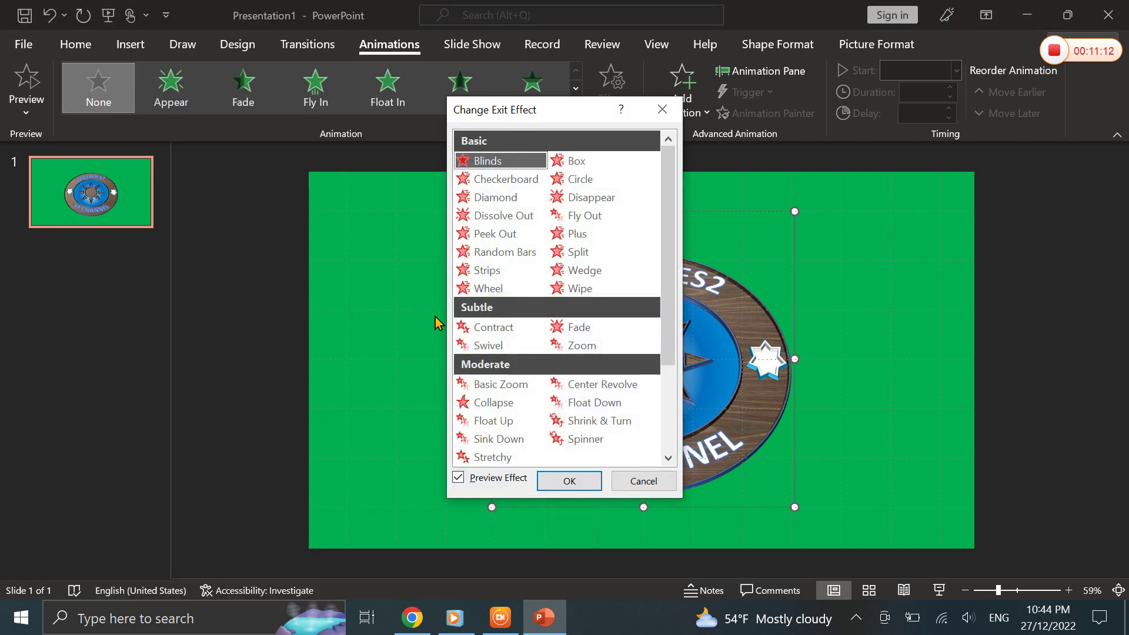
{"action": "left_click", "coordinate": [489, 348]}
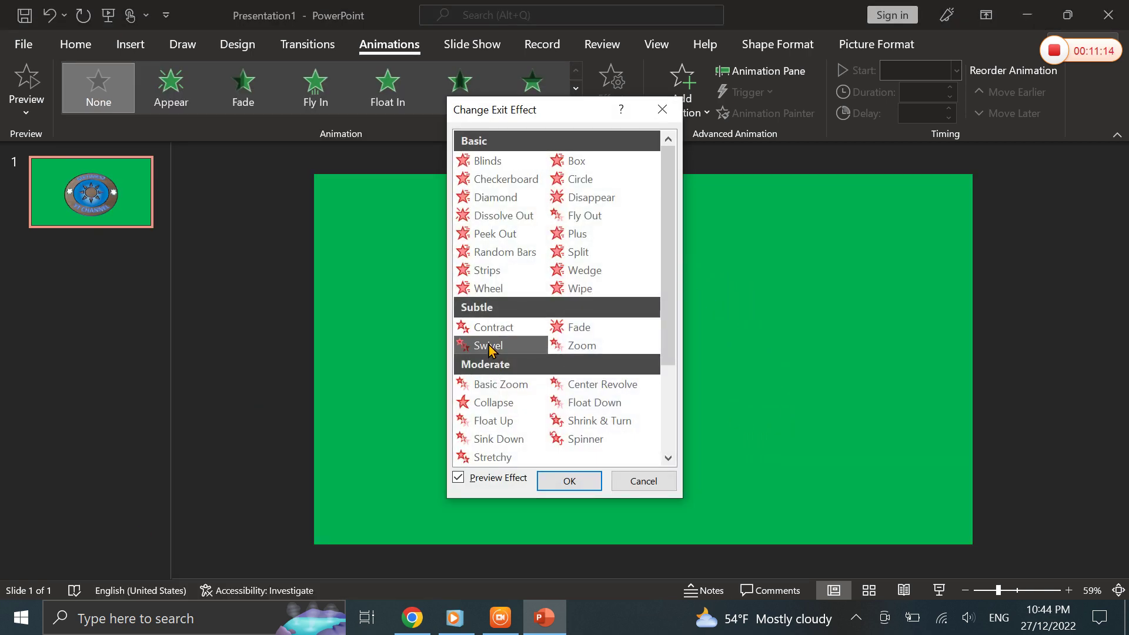
{"action": "left_click", "coordinate": [566, 480]}
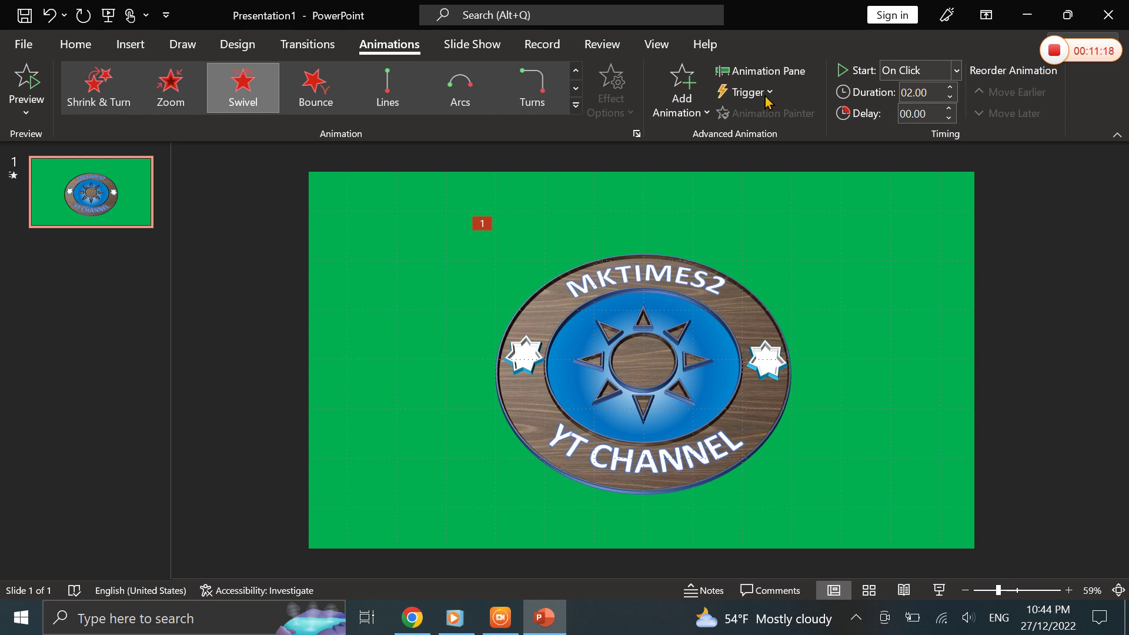
{"action": "left_click", "coordinate": [766, 71]}
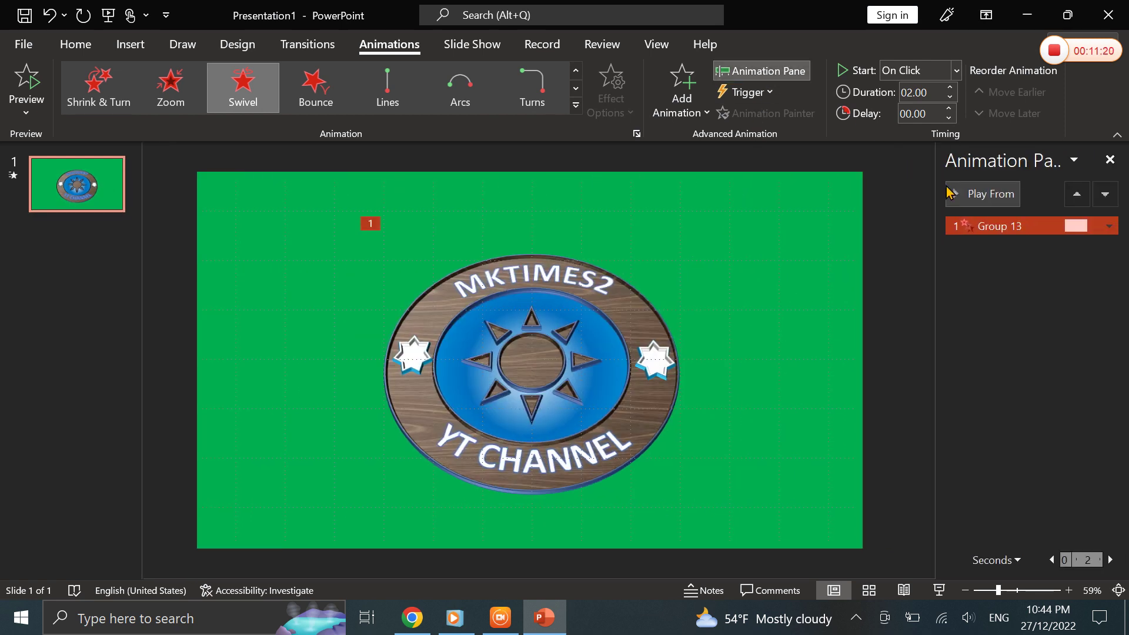
{"action": "left_click", "coordinate": [959, 203]}
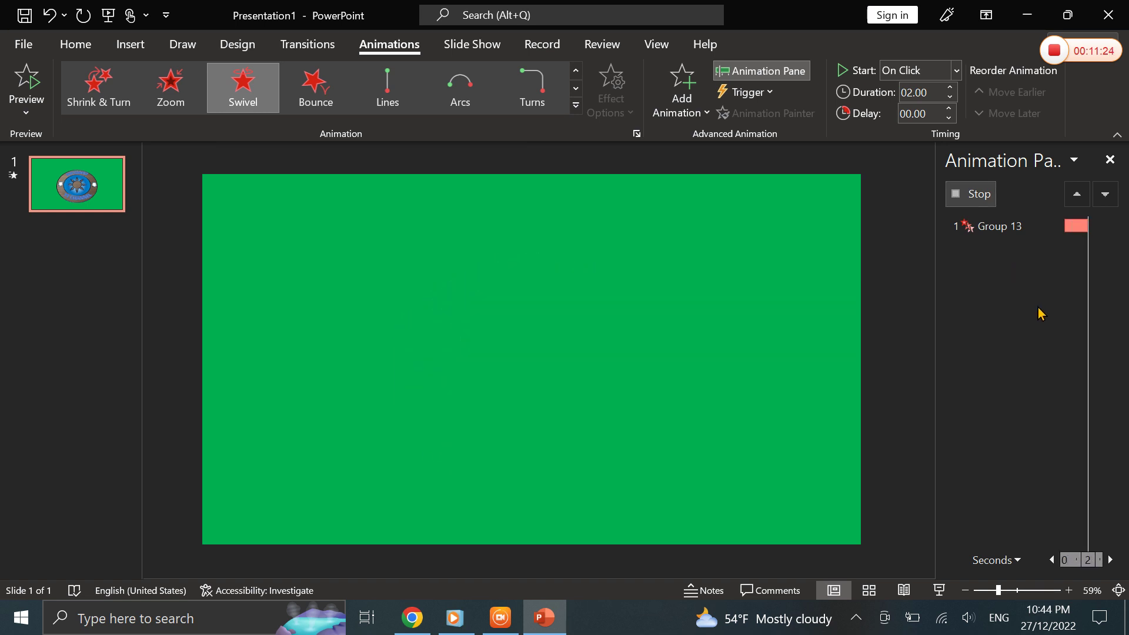
Set the logo's Swivel animation to a duration of 3 seconds (Slow) with 4 repeats, and play it
{"action": "left_click", "coordinate": [1109, 228]}
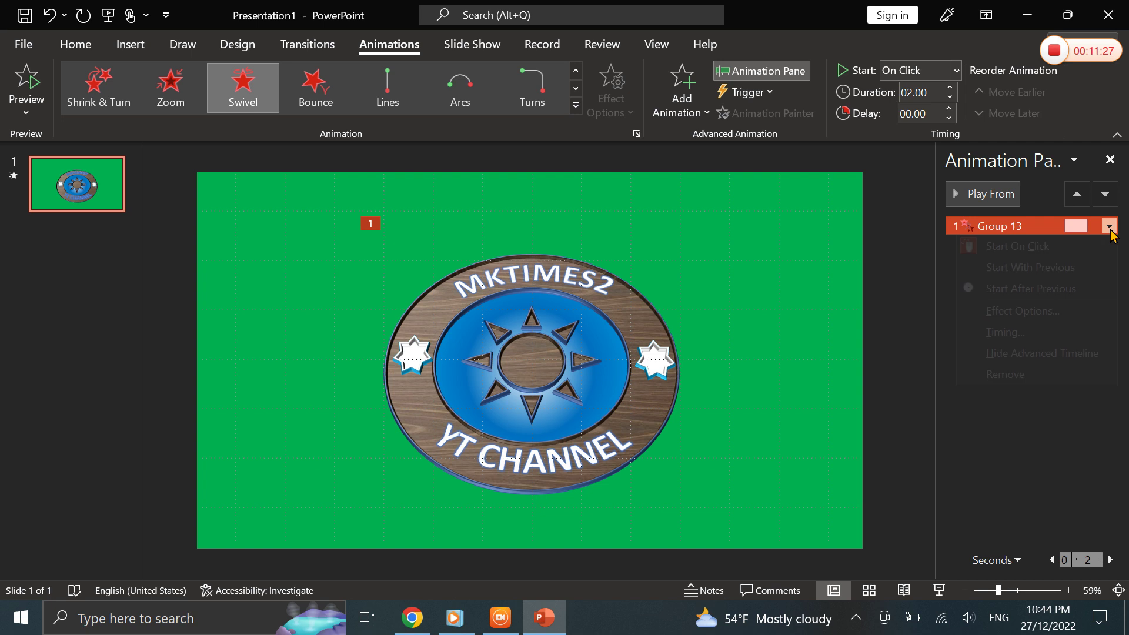
{"action": "left_click", "coordinate": [992, 333]}
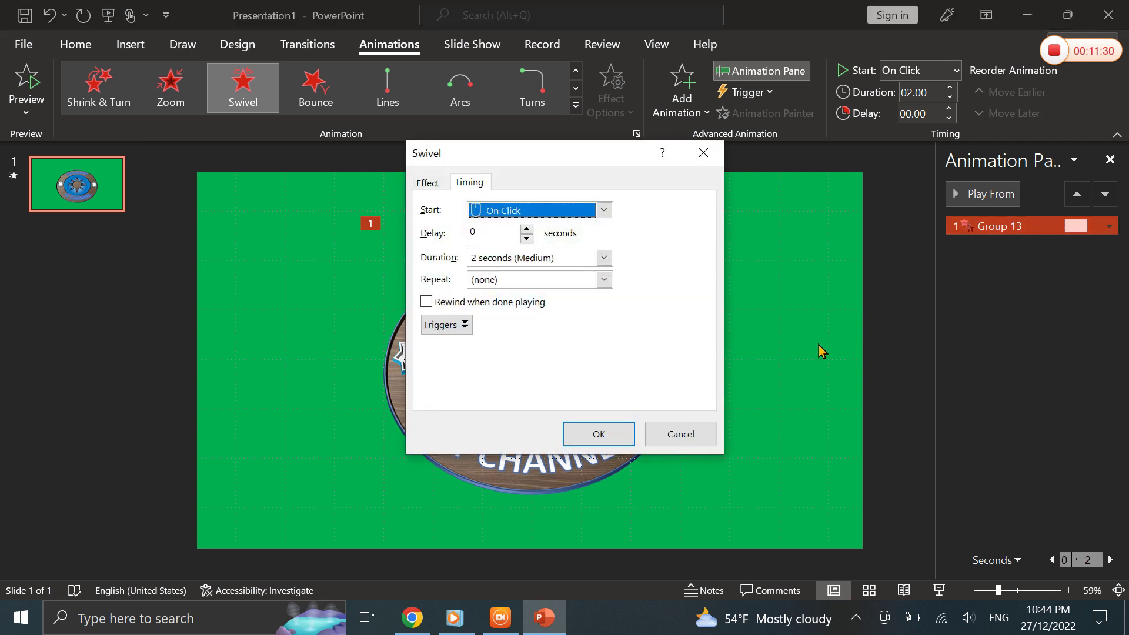
{"action": "left_click", "coordinate": [604, 257]}
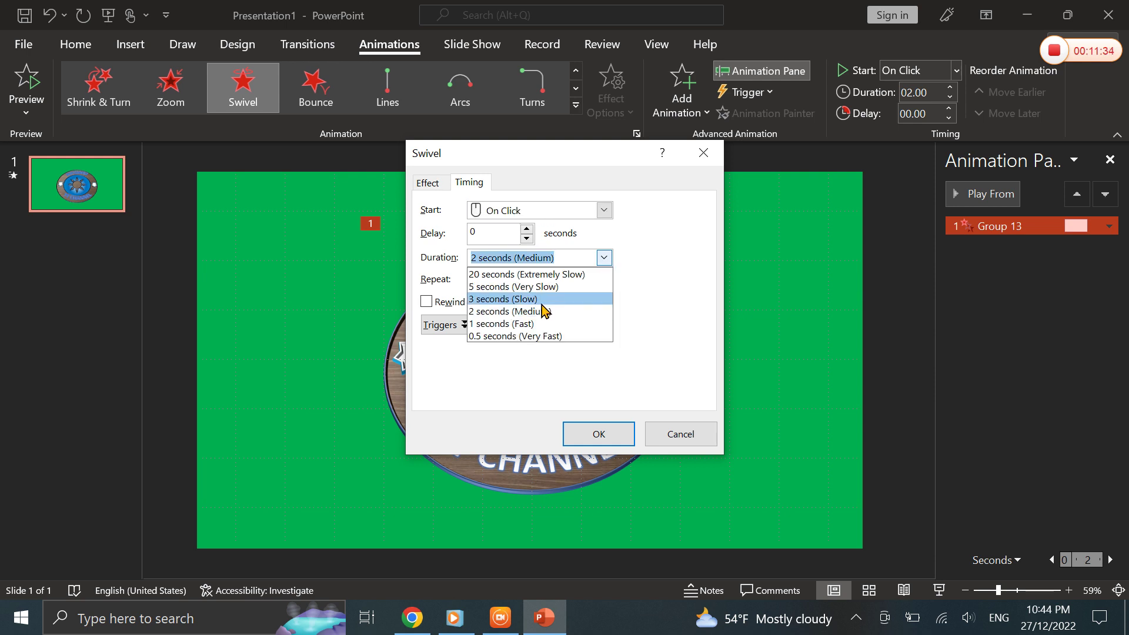
{"action": "left_click", "coordinate": [522, 300]}
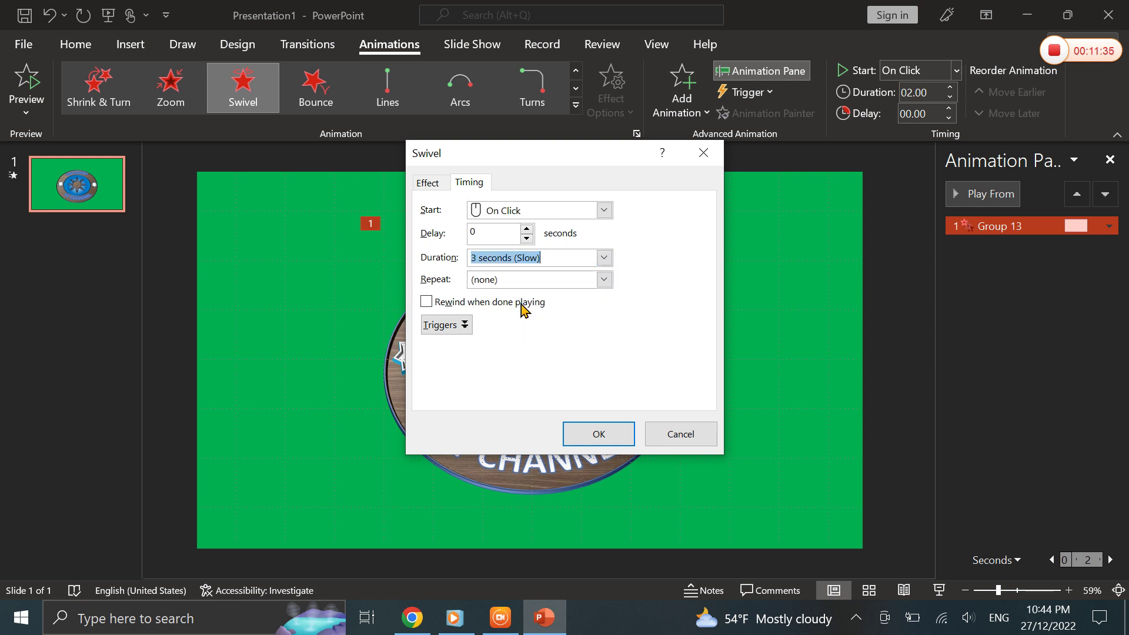
{"action": "left_click", "coordinate": [604, 280]}
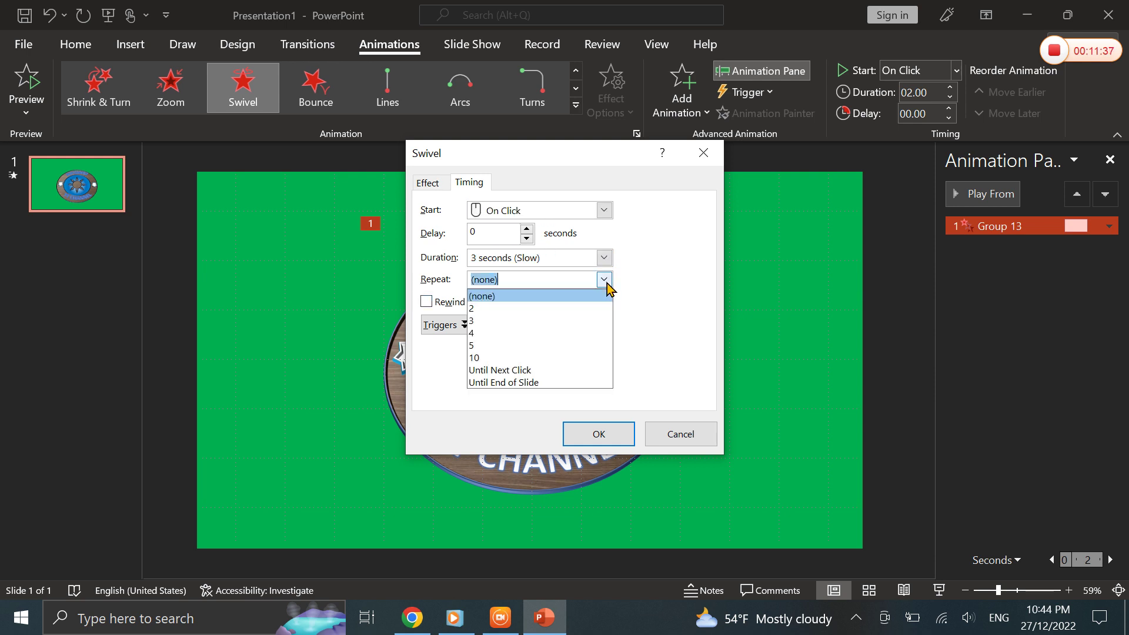
{"action": "left_click", "coordinate": [520, 334]}
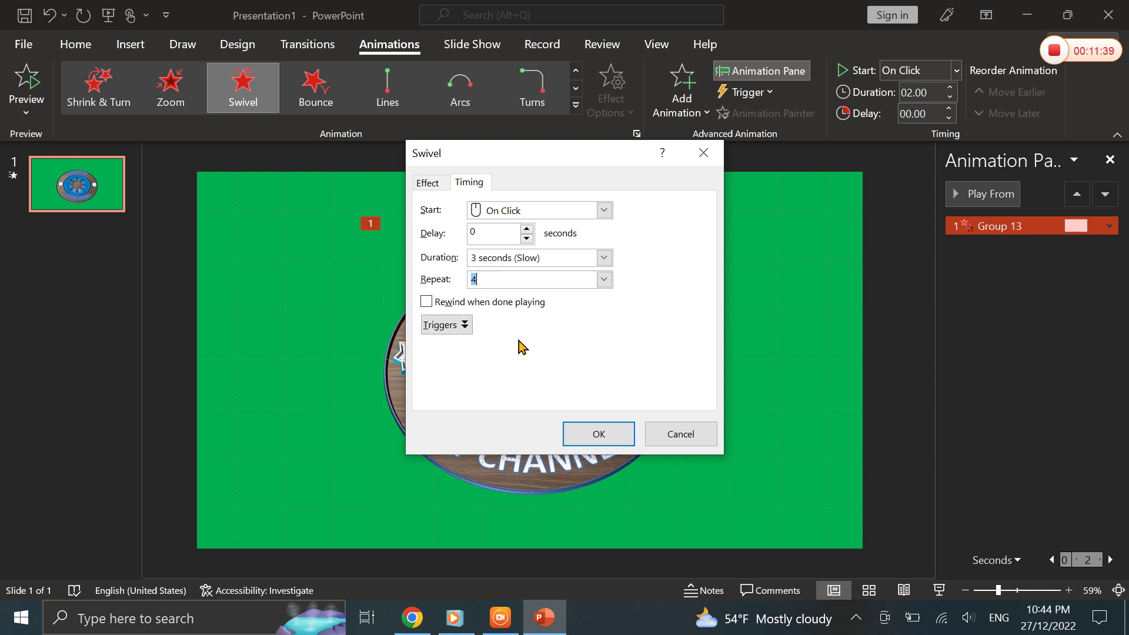
{"action": "left_click", "coordinate": [598, 434]}
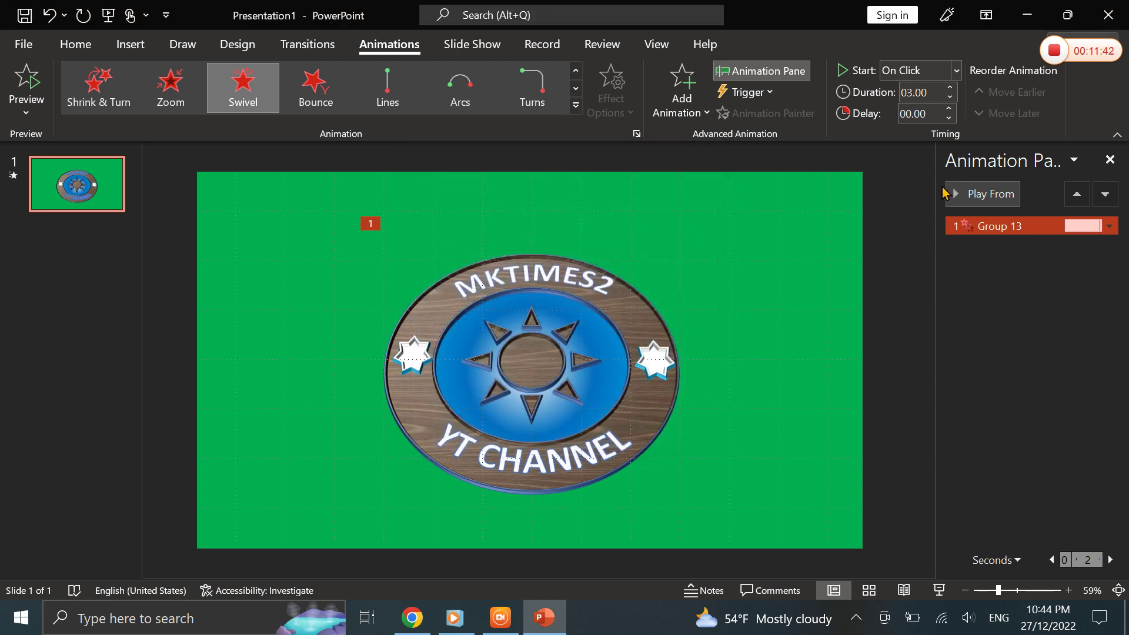
{"action": "left_click", "coordinate": [956, 200]}
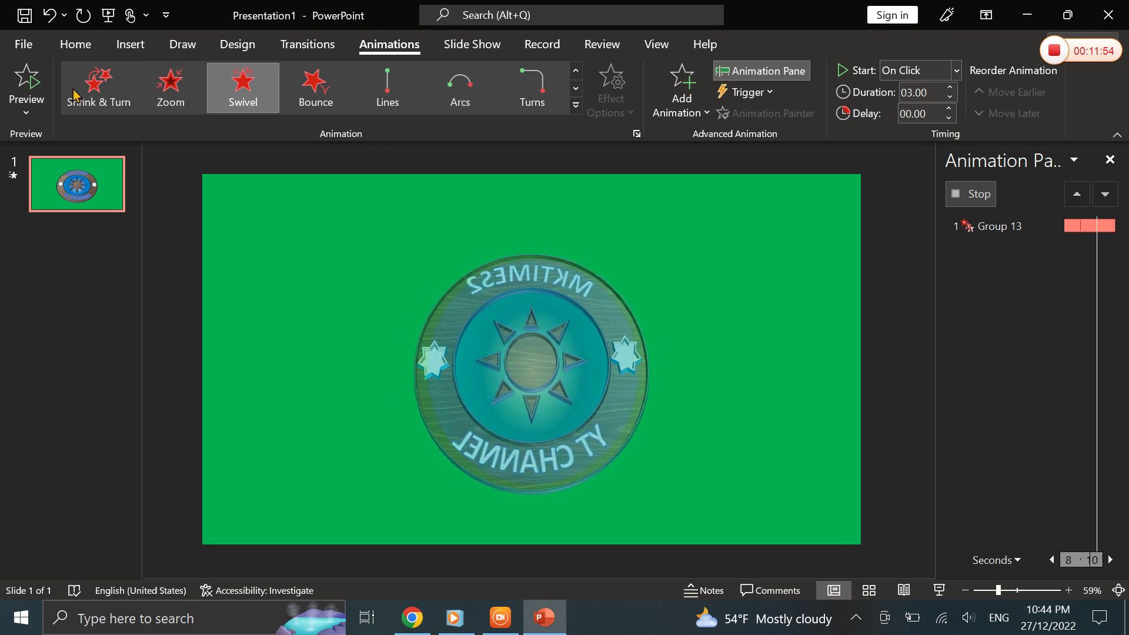
{"action": "left_click", "coordinate": [23, 46]}
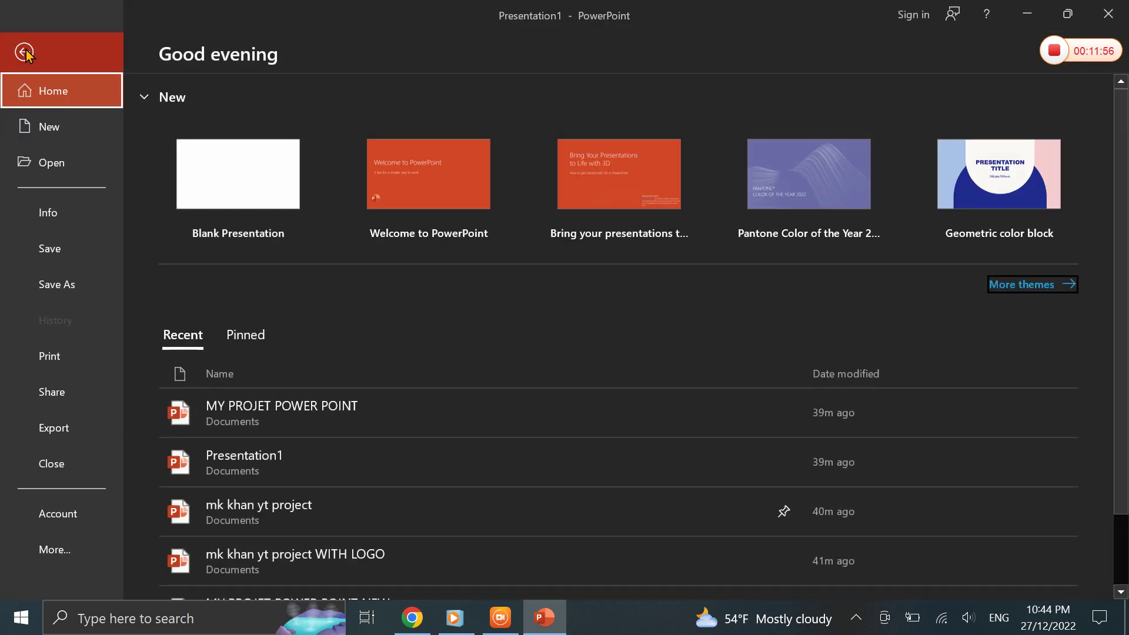
{"action": "left_click", "coordinate": [55, 287]}
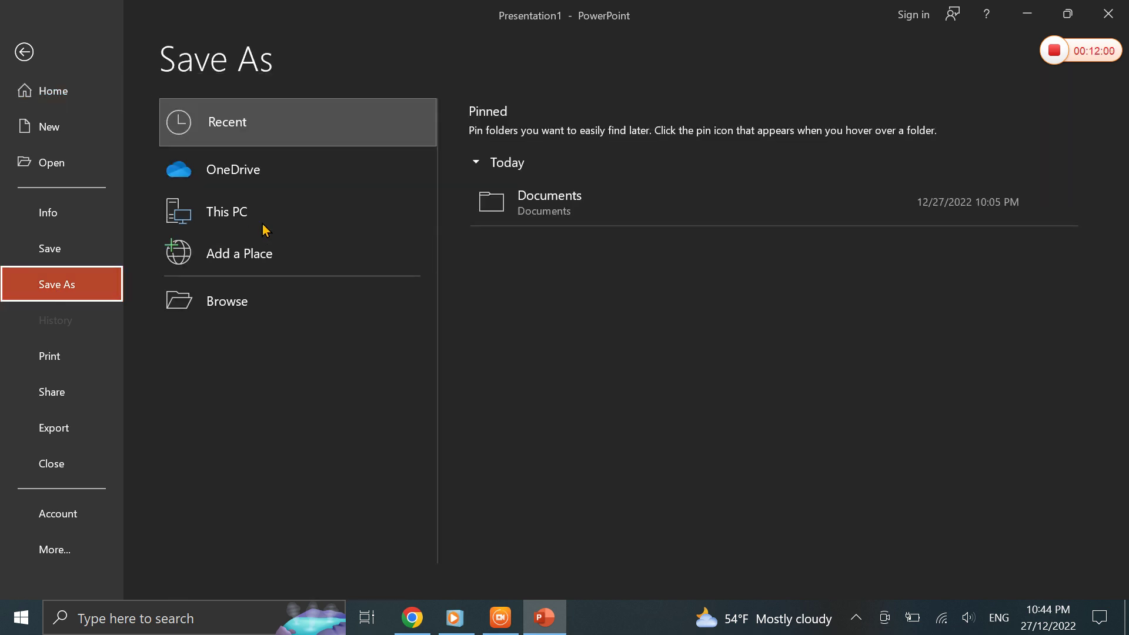
{"action": "left_click", "coordinate": [570, 217]}
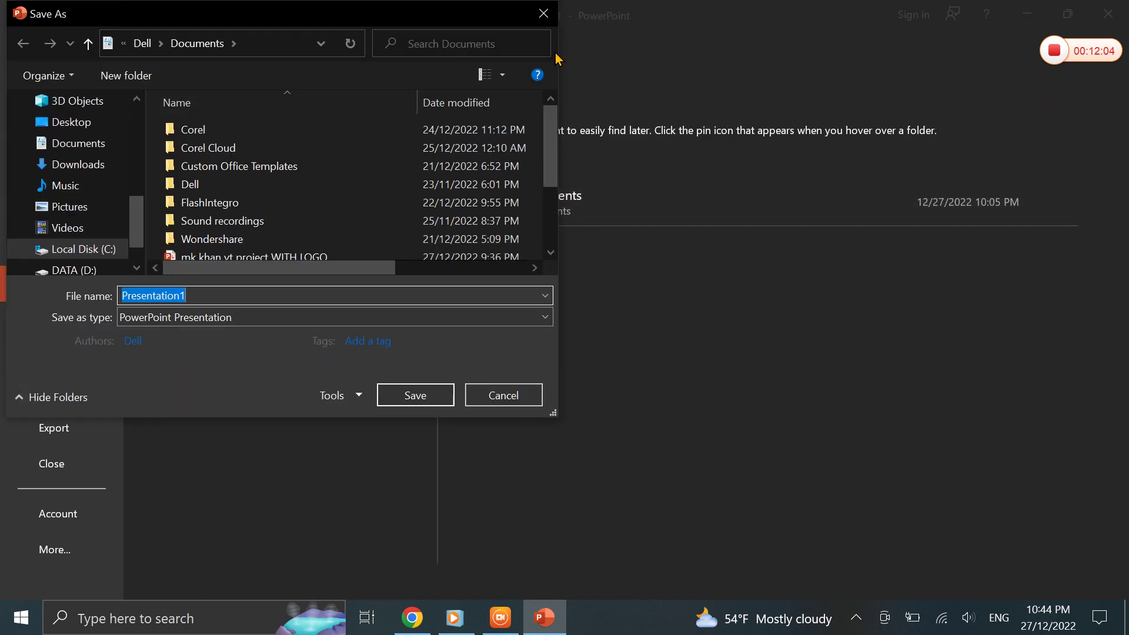
{"action": "left_click", "coordinate": [541, 17]}
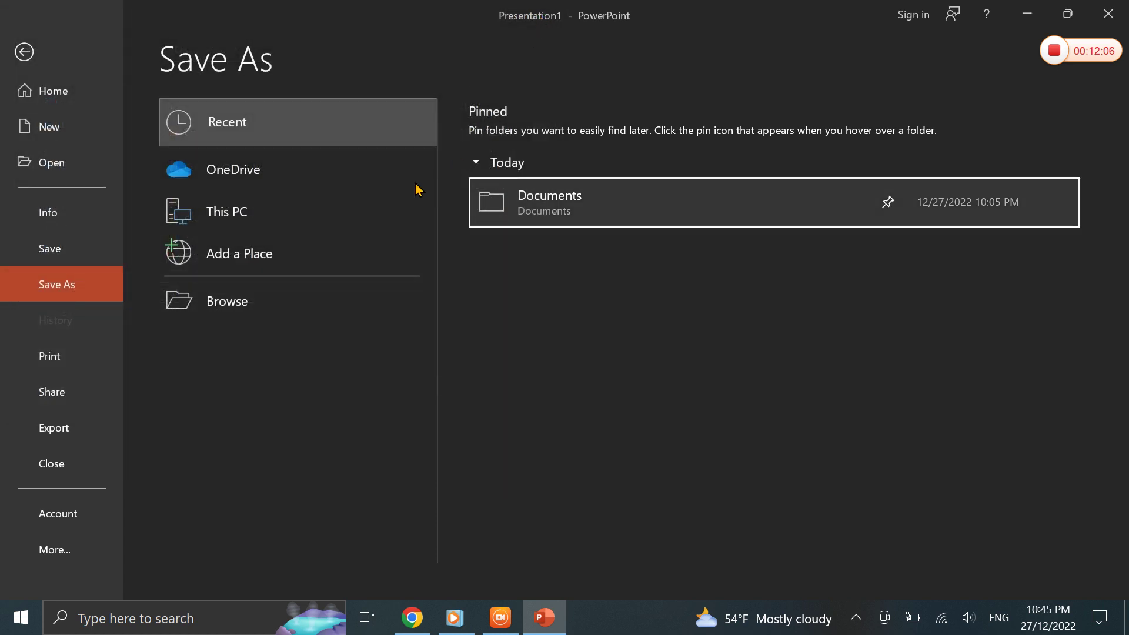
Save the presentation to the Desktop as "Presentation1 NEW" in PowerPoint Presentation format and close it
{"action": "left_click", "coordinate": [237, 220]}
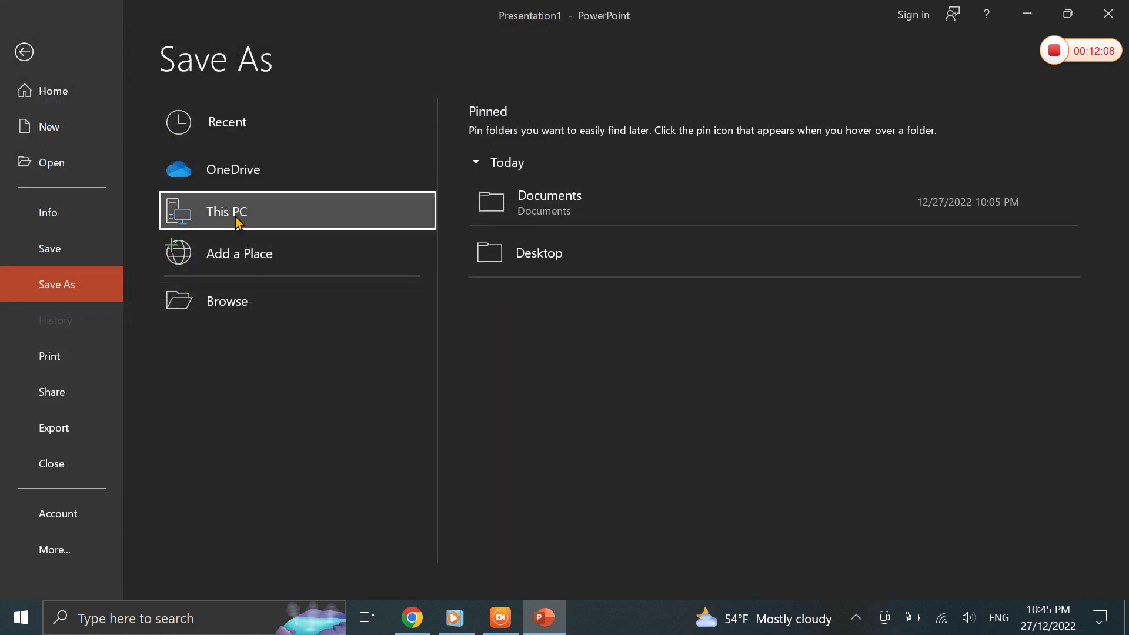
{"action": "left_click", "coordinate": [556, 253]}
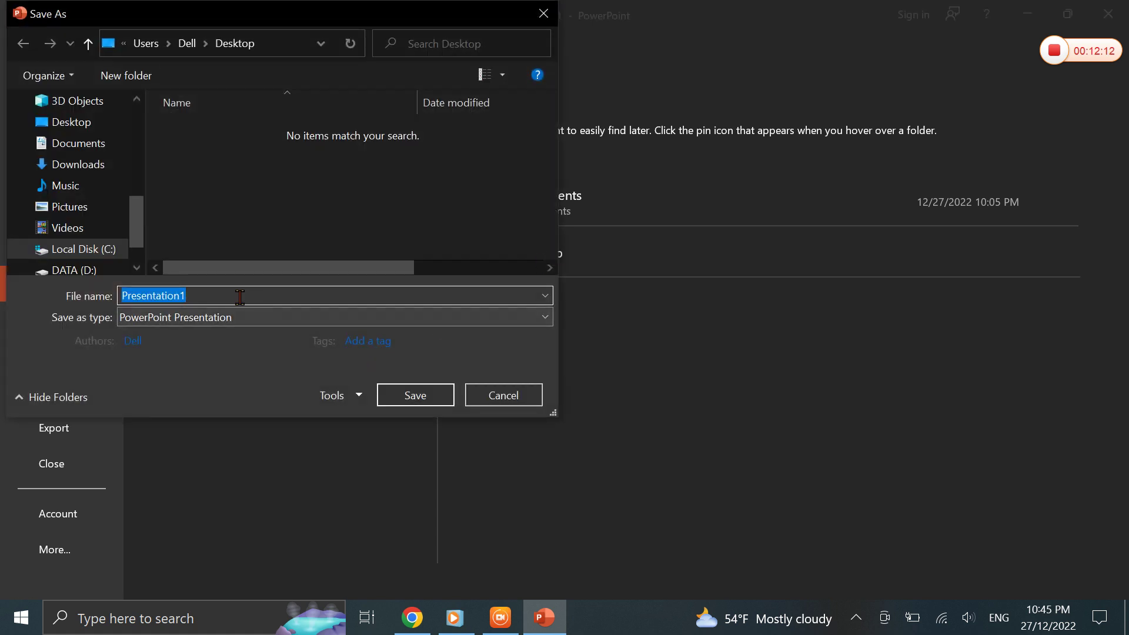
{"action": "left_click", "coordinate": [240, 298]}
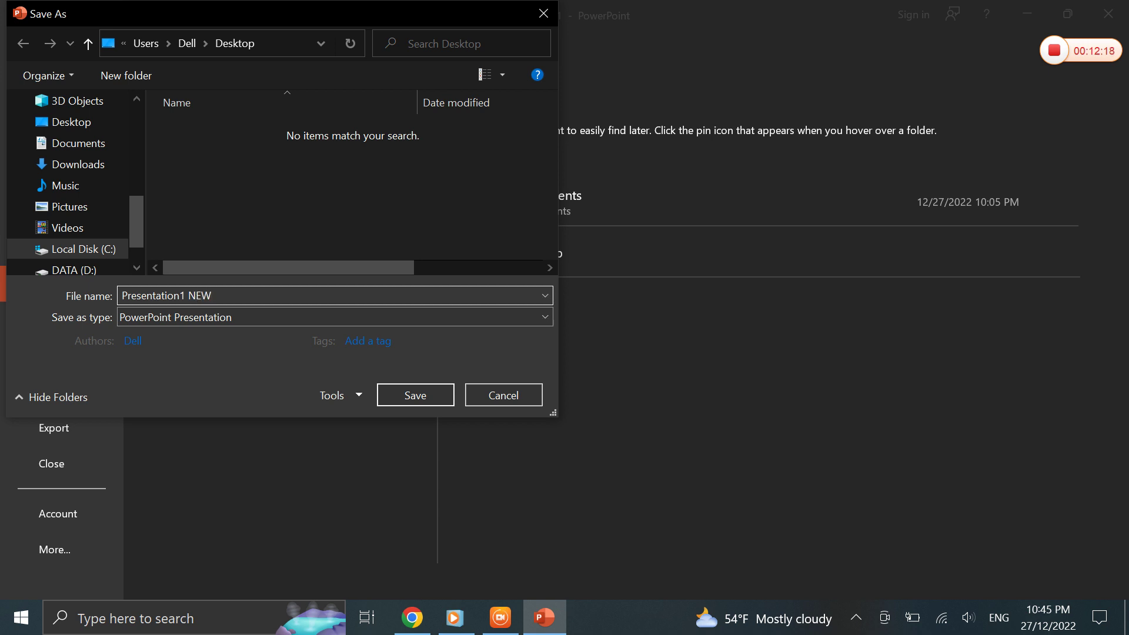
{"action": "left_click", "coordinate": [415, 395]}
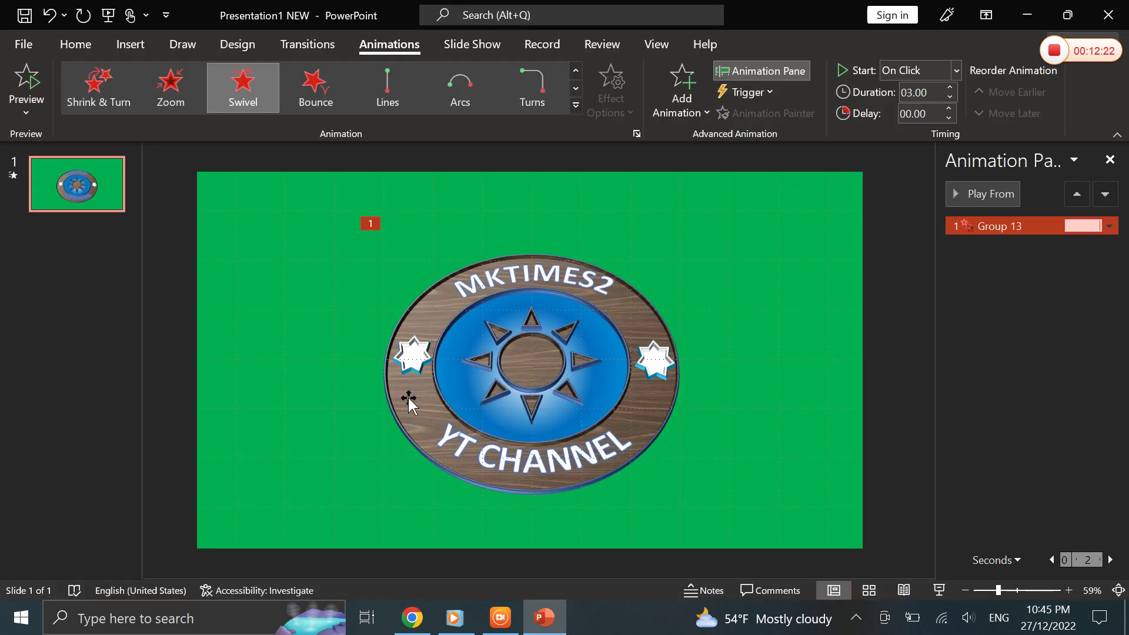
{"action": "left_click", "coordinate": [1096, 21]}
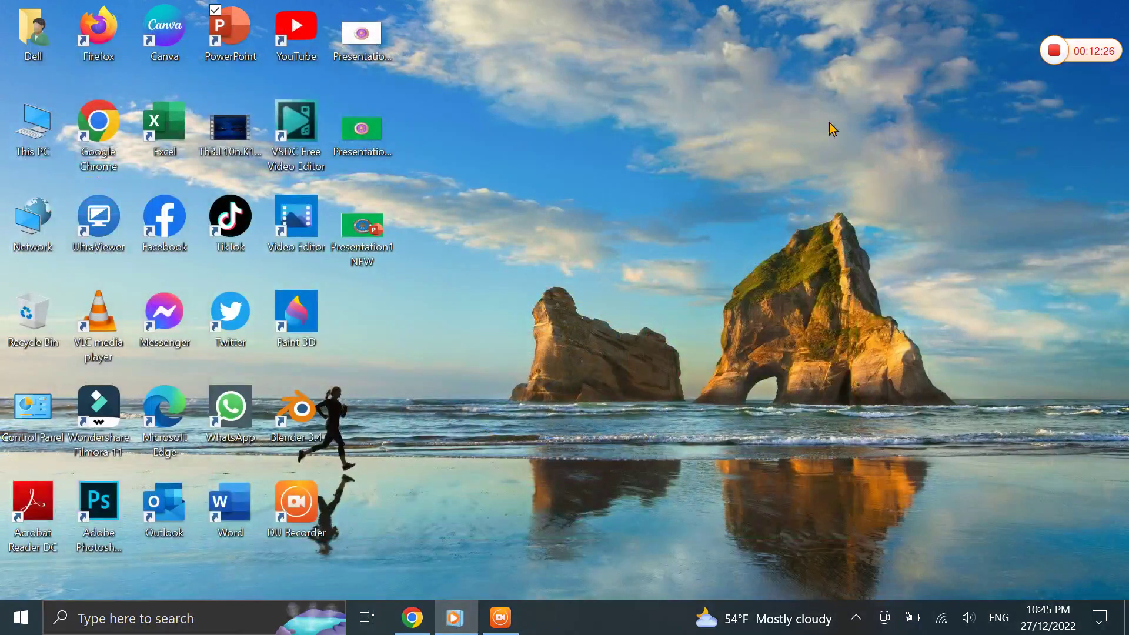
Reopen "Presentation1 NEW" from the desktop in PowerPoint and play slide 1's logo animation
{"action": "double_click", "coordinate": [361, 238]}
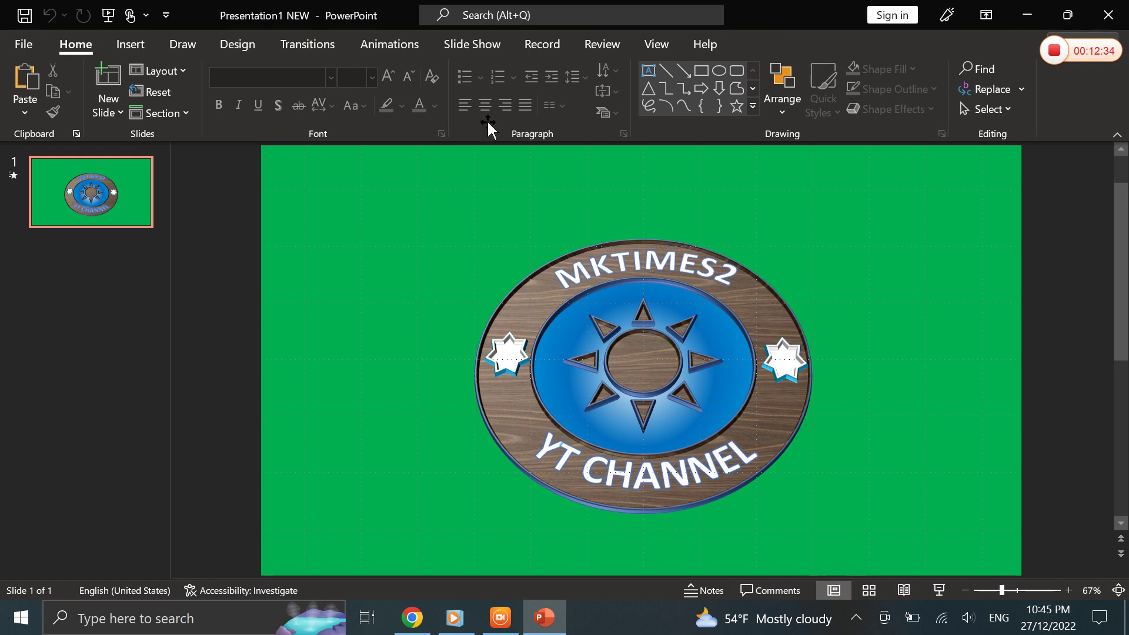
{"action": "left_click", "coordinate": [382, 52]}
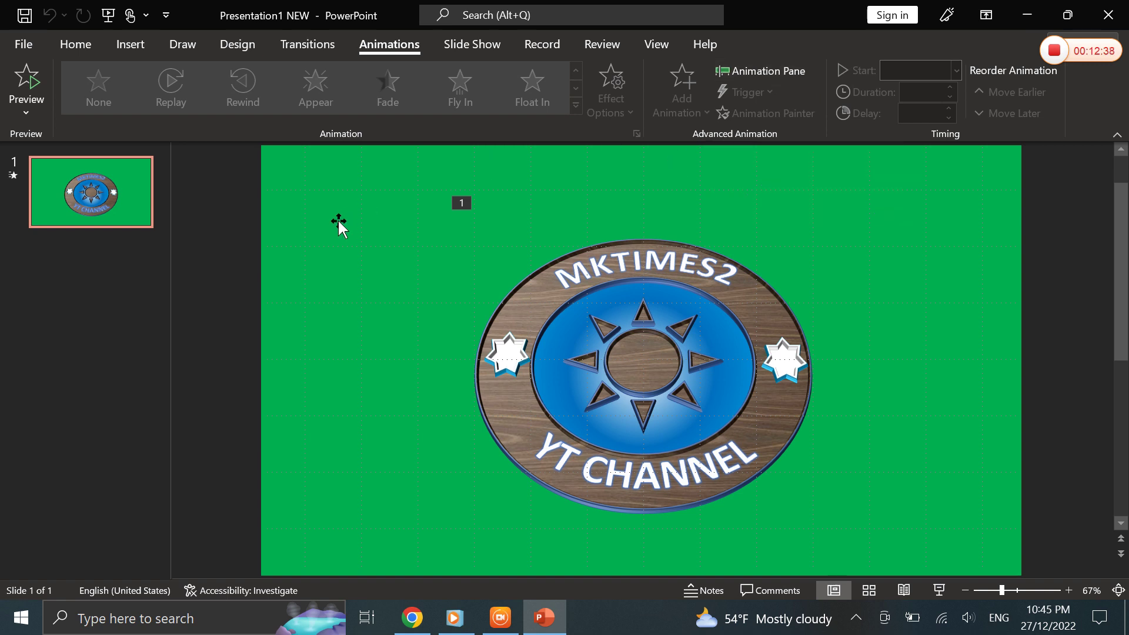
{"action": "left_click", "coordinate": [87, 49]}
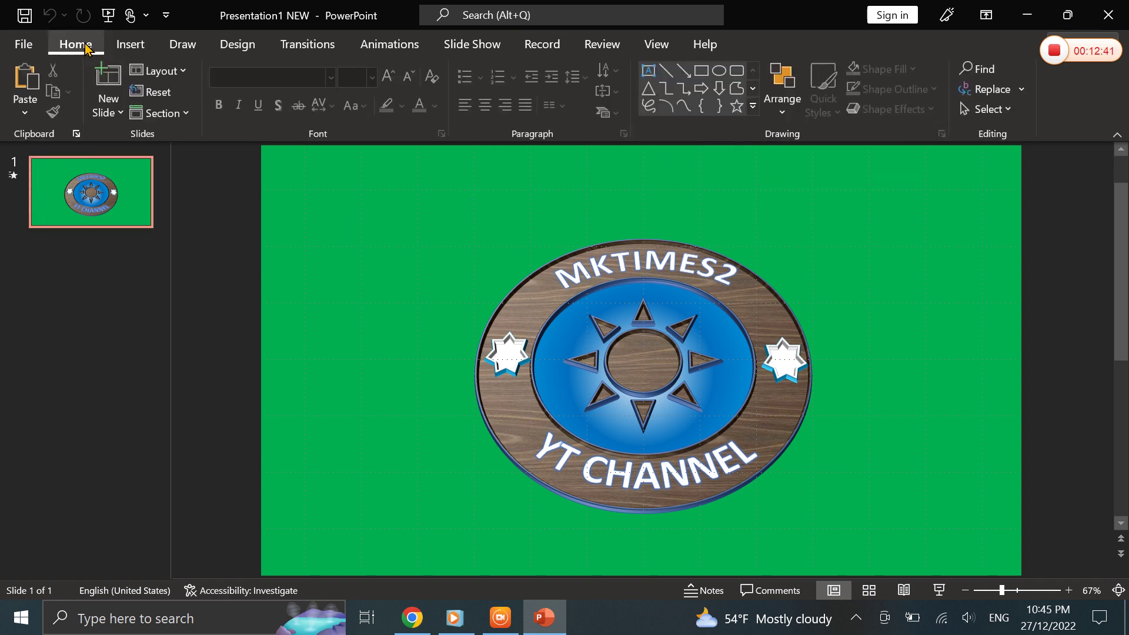
{"action": "left_click", "coordinate": [13, 176]}
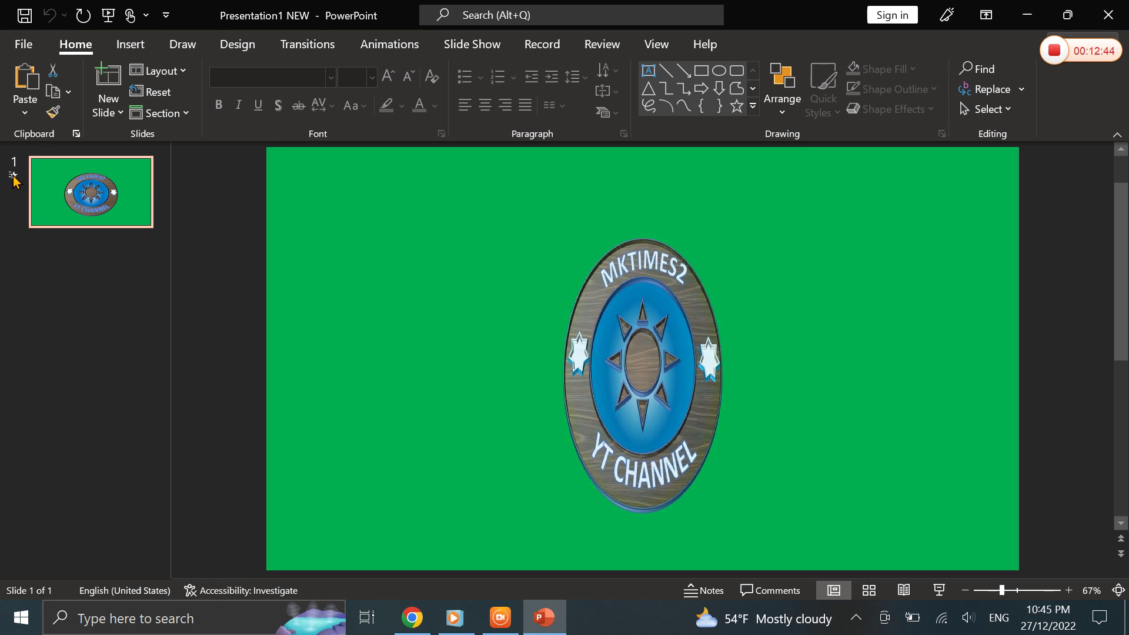